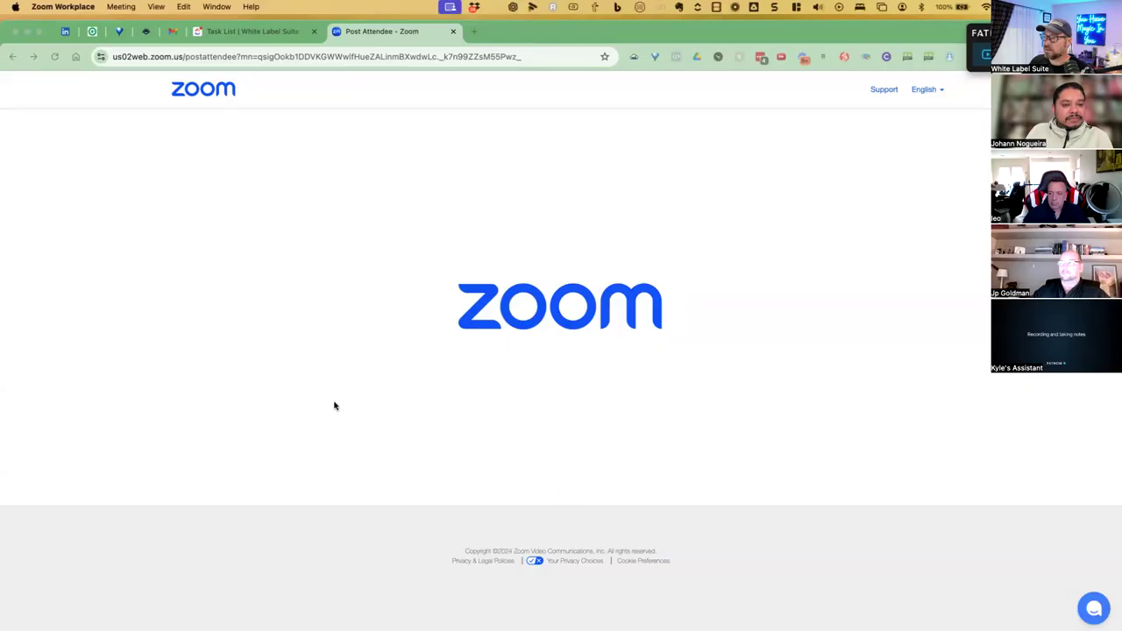
Open app.whitelabelsuite.com in the browser.
{"action": "left_click", "coordinate": [360, 54]}
{"action": "type", "text": "app."}
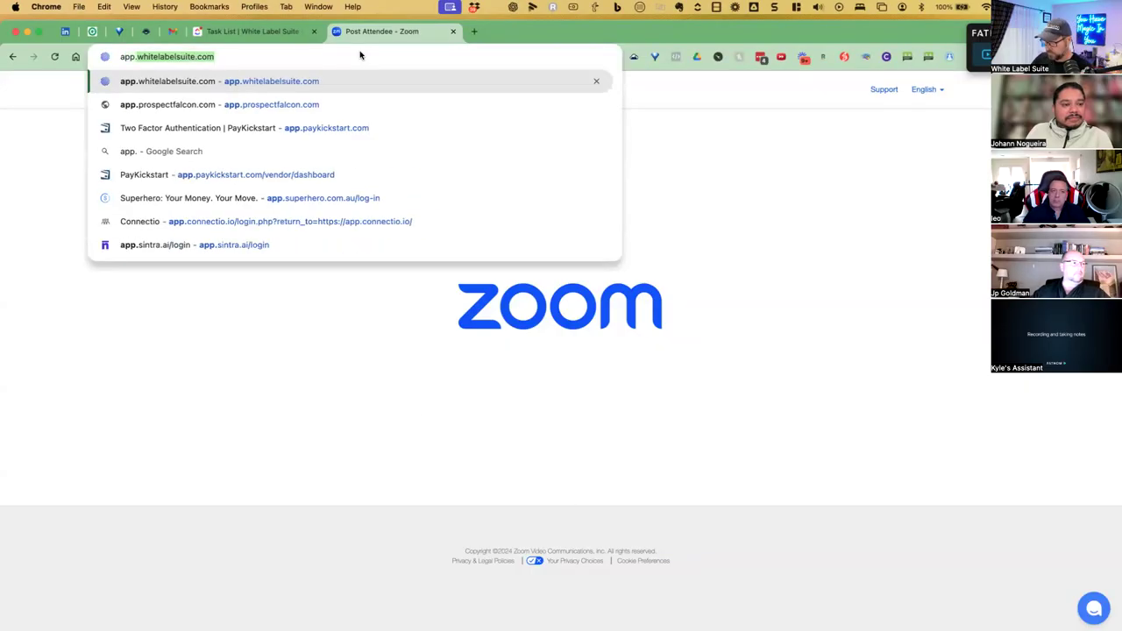
{"action": "key", "text": "Return"}
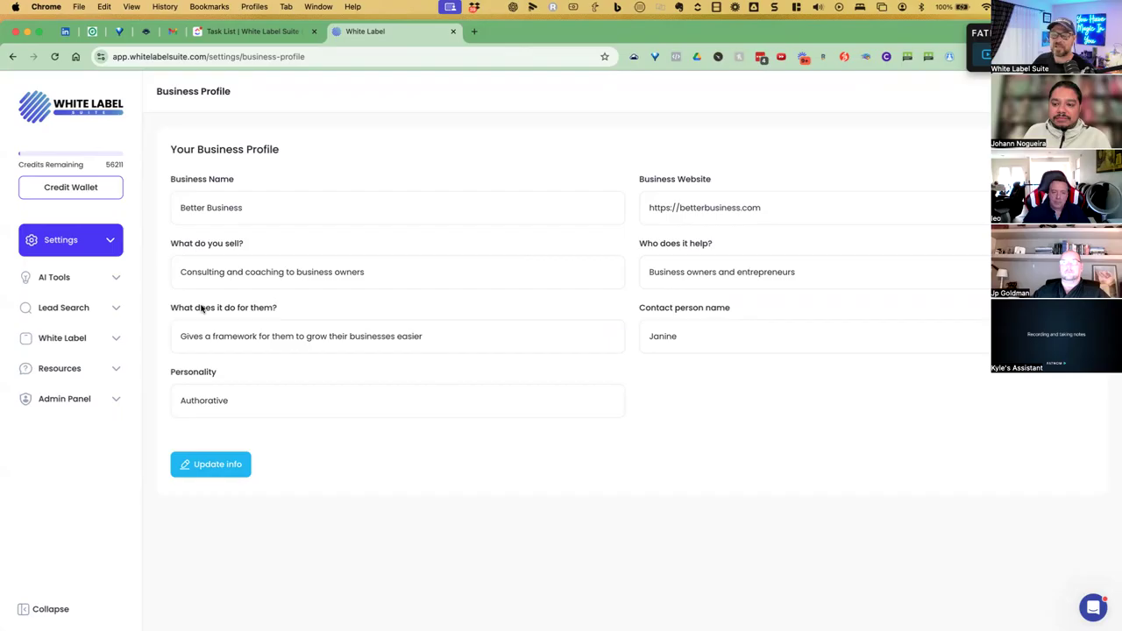
Open the ICP Suggestions and review the suggested departments, titles, industries, company sizes and advanced list suggestions.
{"action": "left_click", "coordinate": [114, 312]}
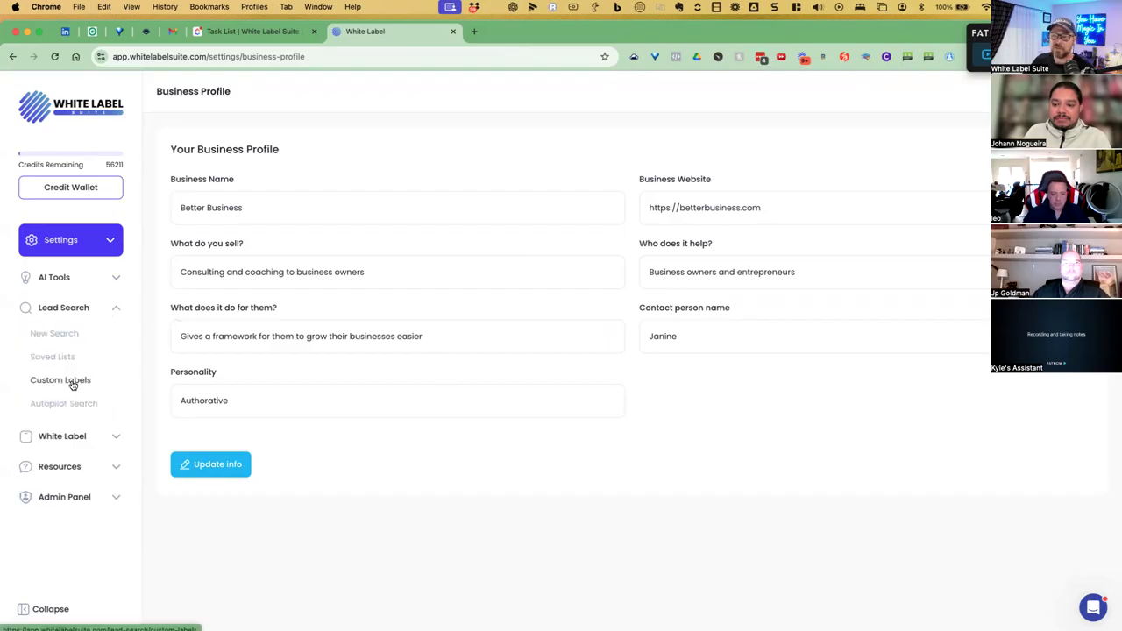
{"action": "left_click", "coordinate": [116, 280]}
{"action": "left_click", "coordinate": [87, 350]}
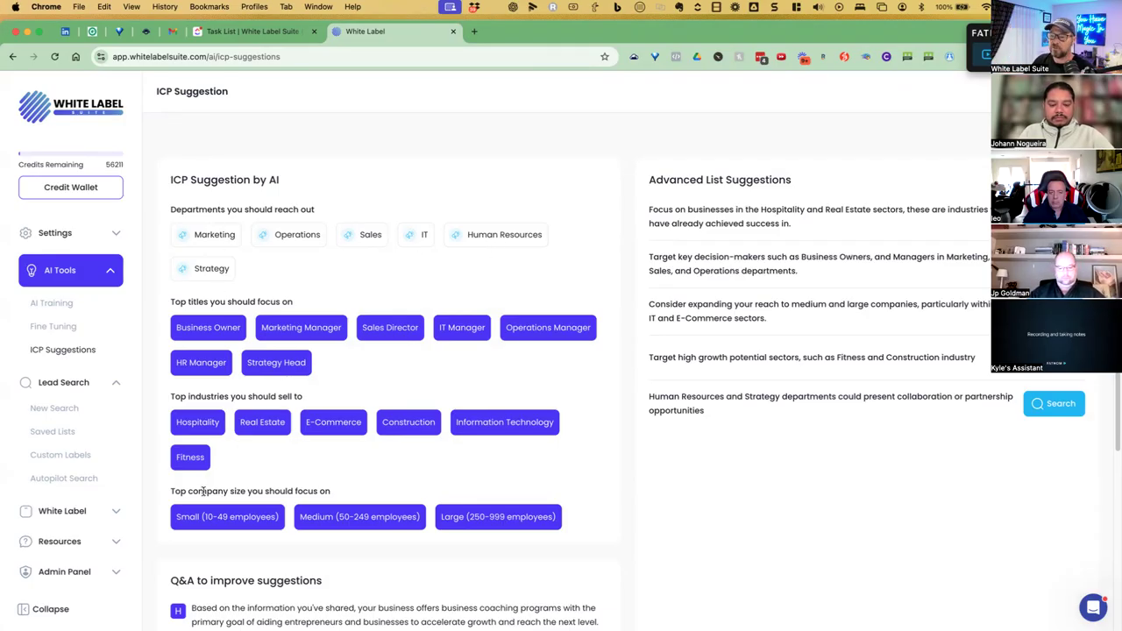
{"action": "left_click_drag", "start_coordinate": [200, 492], "coordinate": [332, 493]}
{"action": "scroll", "coordinate": [768, 350], "scroll_direction": "down", "scroll_amount": 1}
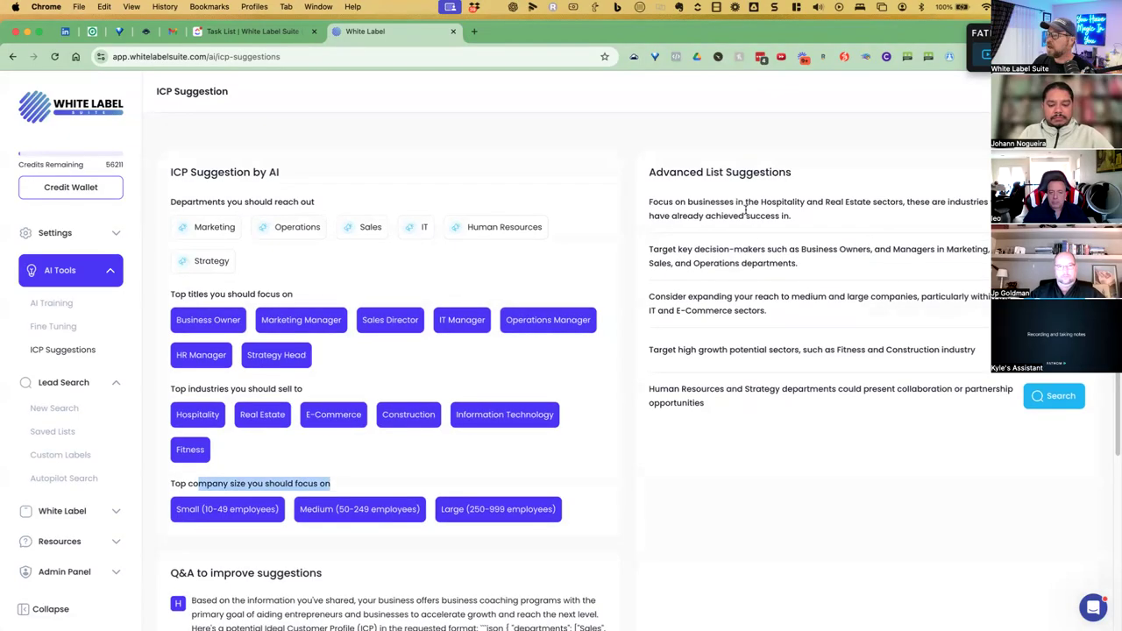
{"action": "scroll", "coordinate": [771, 204], "scroll_direction": "up", "scroll_amount": 1}
{"action": "left_click_drag", "start_coordinate": [727, 257], "coordinate": [838, 257]}
{"action": "scroll", "coordinate": [799, 302], "scroll_direction": "down", "scroll_amount": 1}
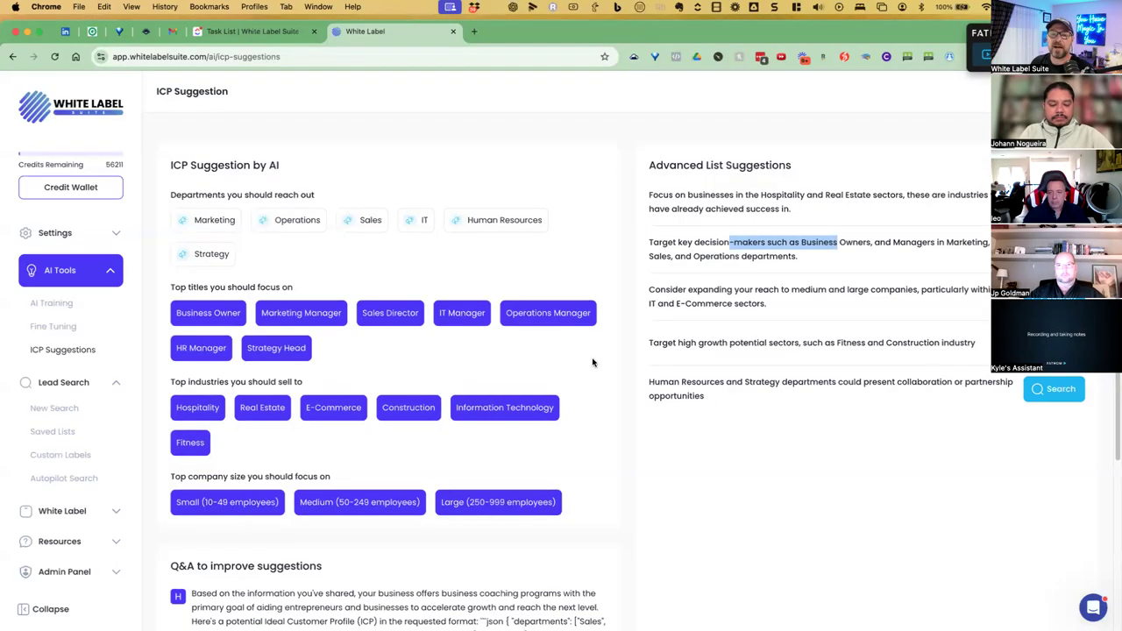
{"action": "scroll", "coordinate": [579, 403], "scroll_direction": "down", "scroll_amount": 5}
{"action": "scroll", "coordinate": [423, 490], "scroll_direction": "up", "scroll_amount": 5}
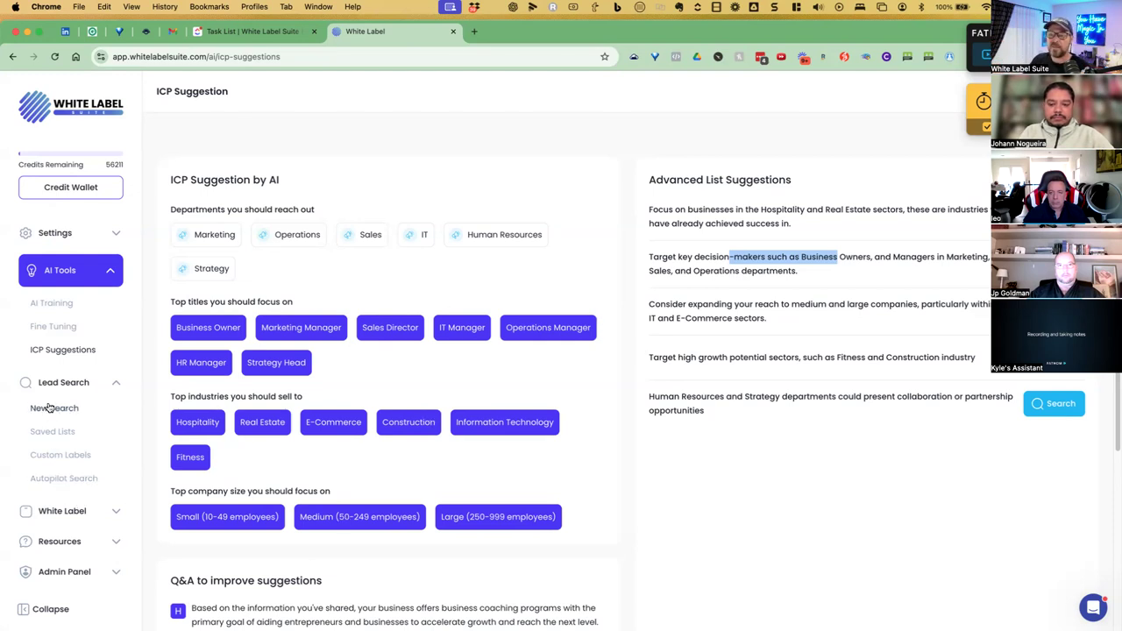
Start a new Company Search with the business type Realtor and the location Miami, FL, USA.
{"action": "left_click", "coordinate": [76, 410]}
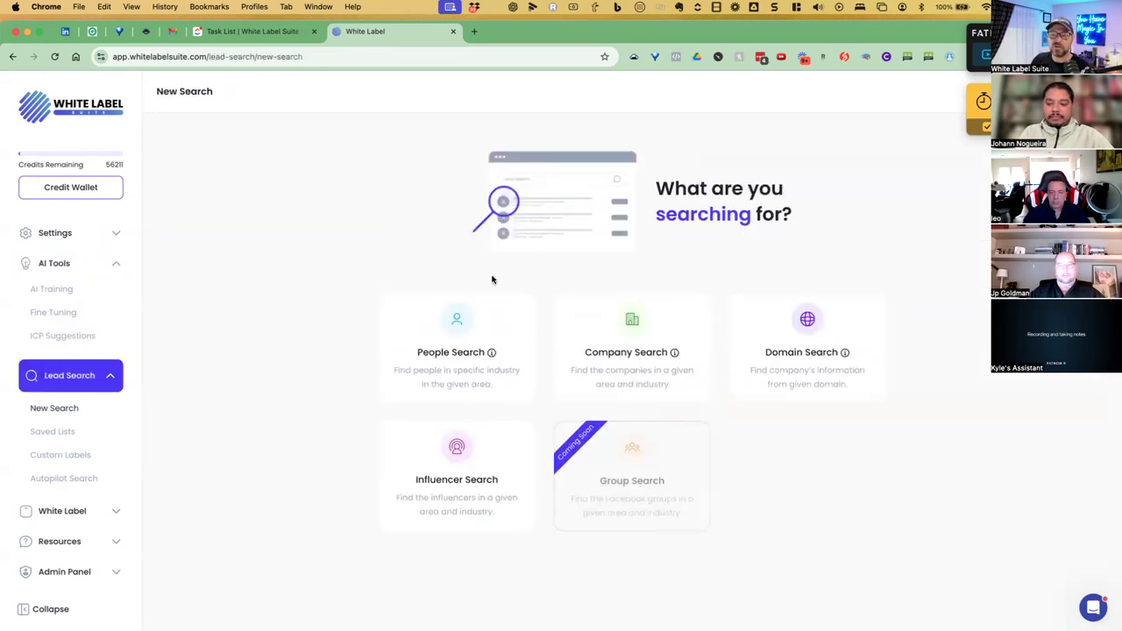
{"action": "left_click", "coordinate": [621, 345]}
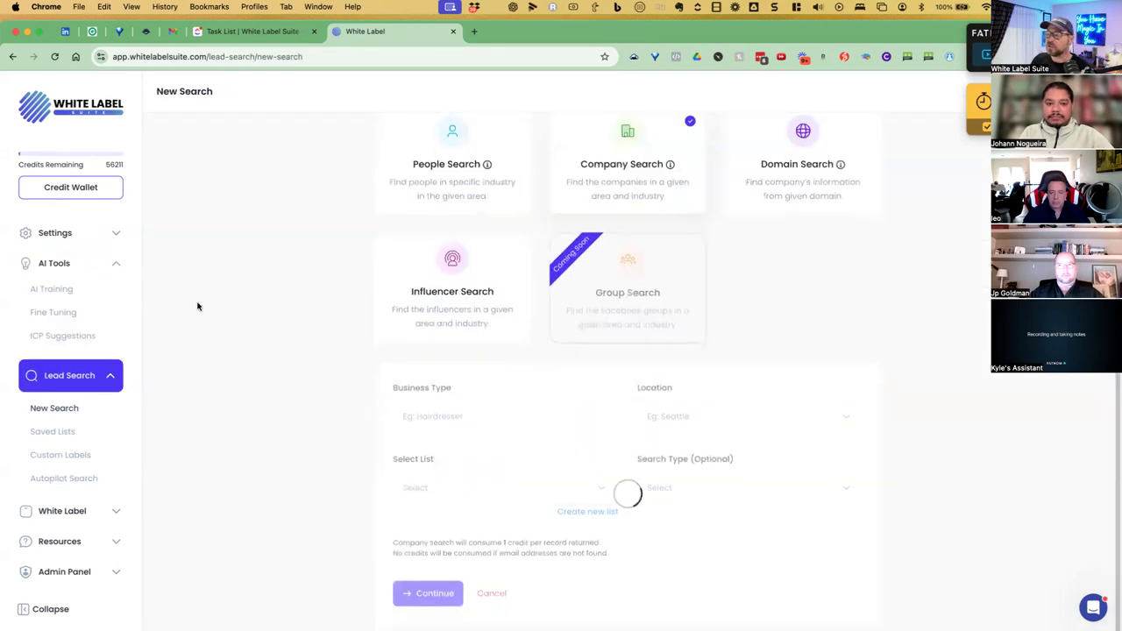
{"action": "left_click", "coordinate": [427, 411]}
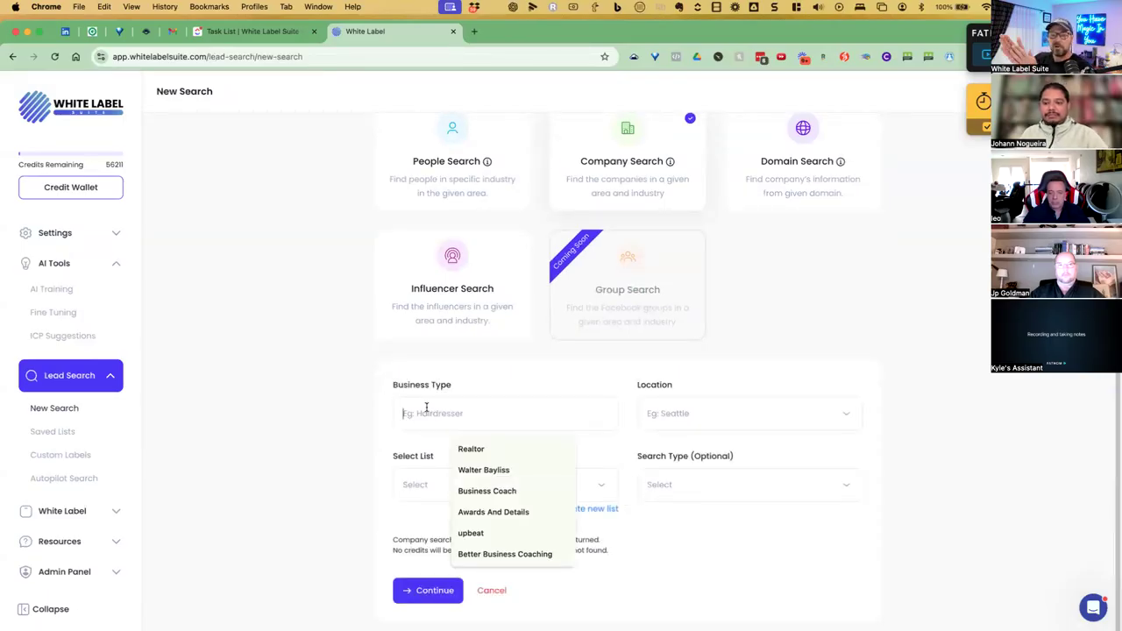
{"action": "type", "text": "Realtor"}
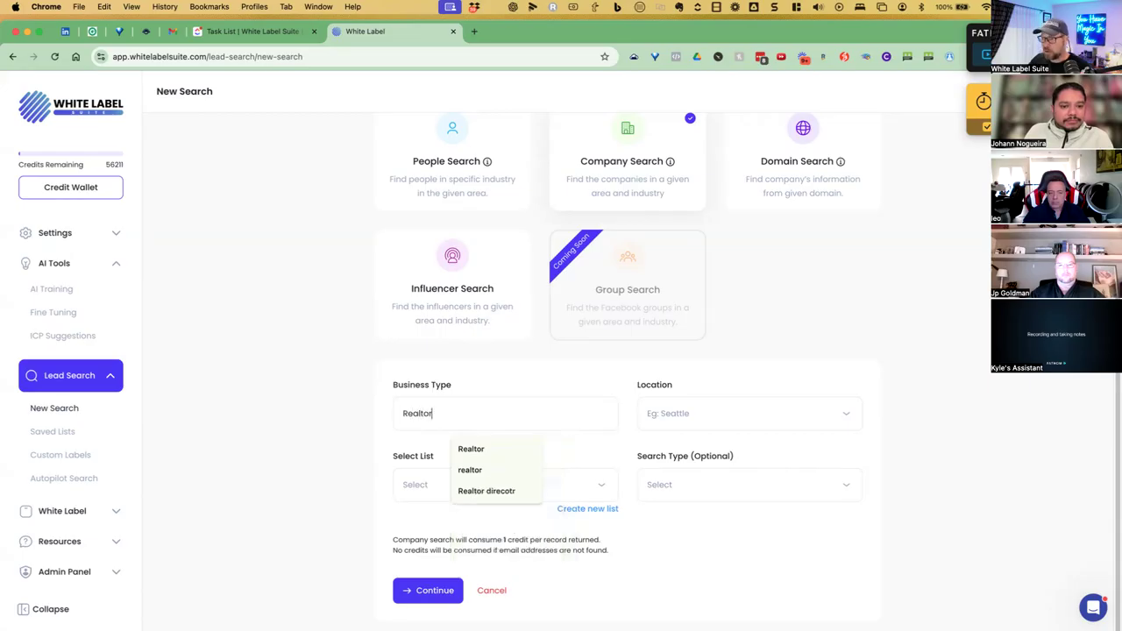
{"action": "key", "text": "Tab"}
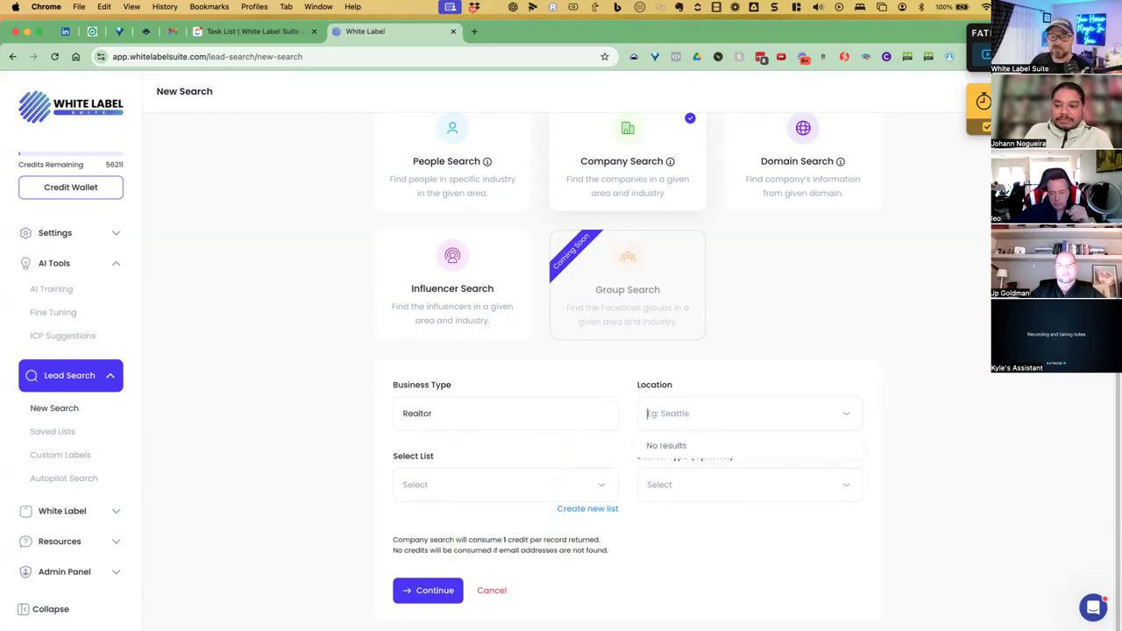
{"action": "type", "text": "Miami"}
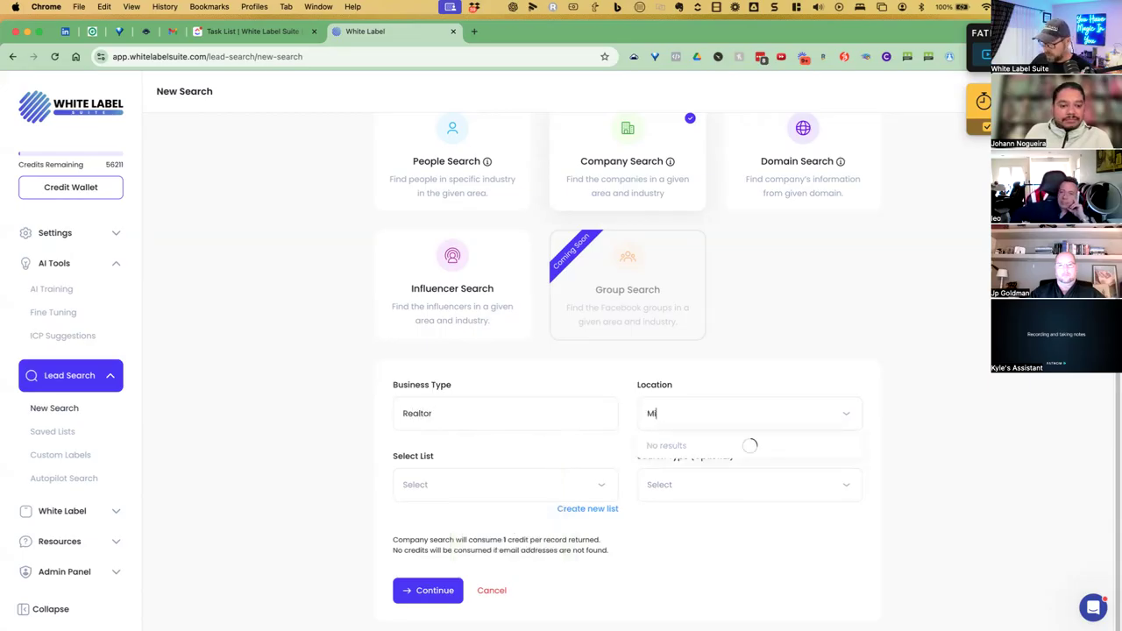
{"action": "left_click", "coordinate": [719, 446]}
Choose Search 1 as the list for the company search and run it.
{"action": "left_click", "coordinate": [494, 489]}
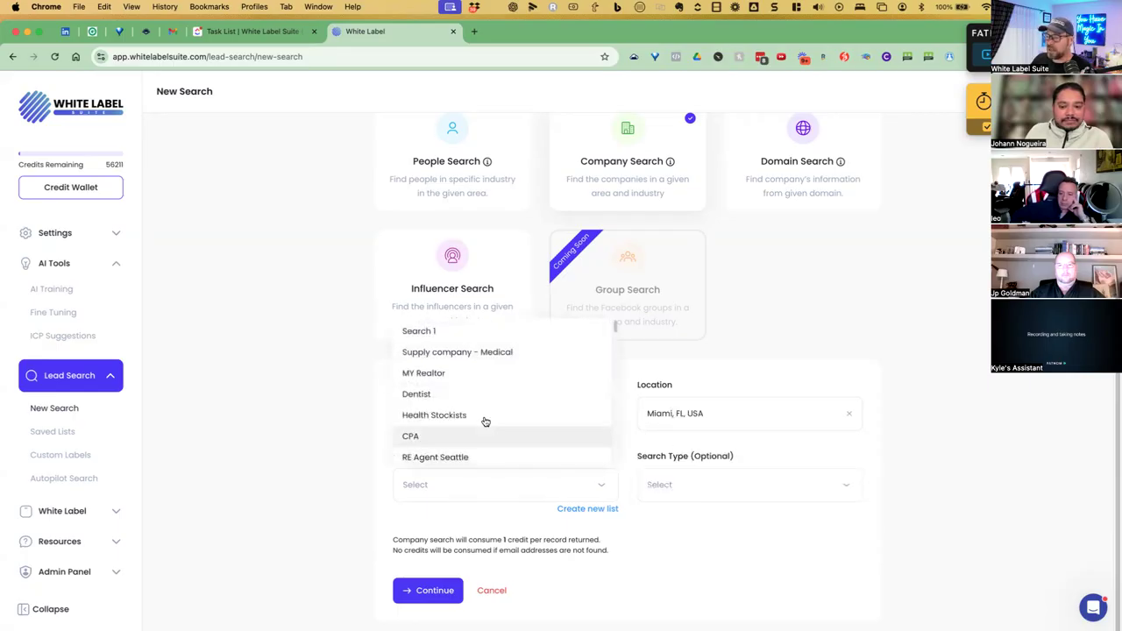
{"action": "left_click", "coordinate": [471, 340]}
{"action": "left_click", "coordinate": [418, 590]}
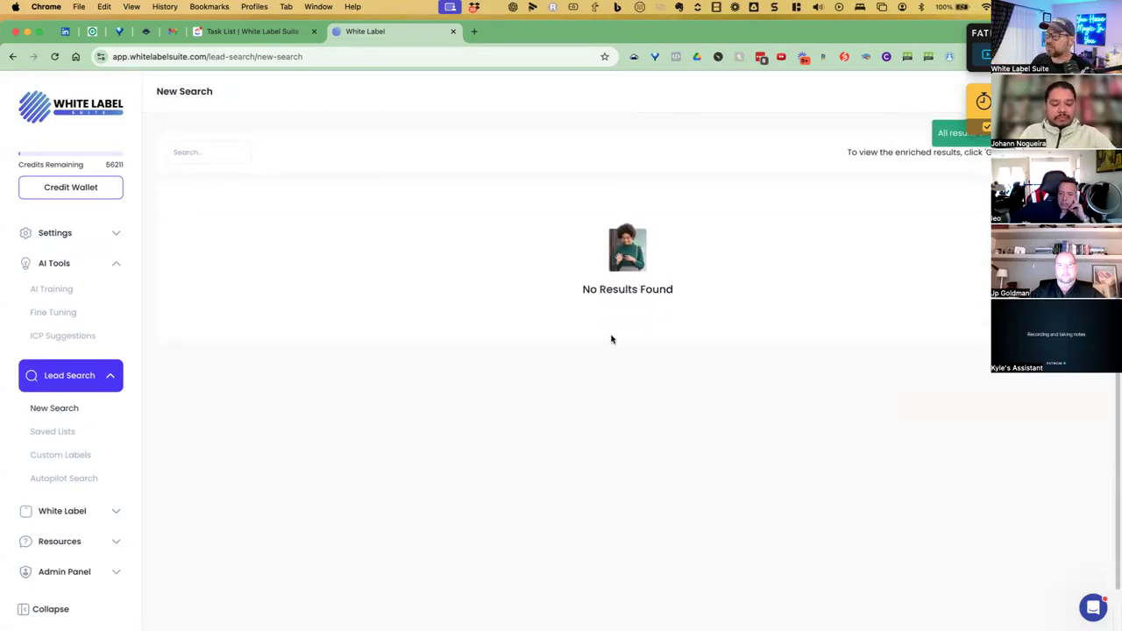
Set the search location on the map by placing the marker on New York near Lower Manhattan, and rerun the search.
{"action": "scroll", "coordinate": [612, 339], "scroll_direction": "up", "scroll_amount": 3}
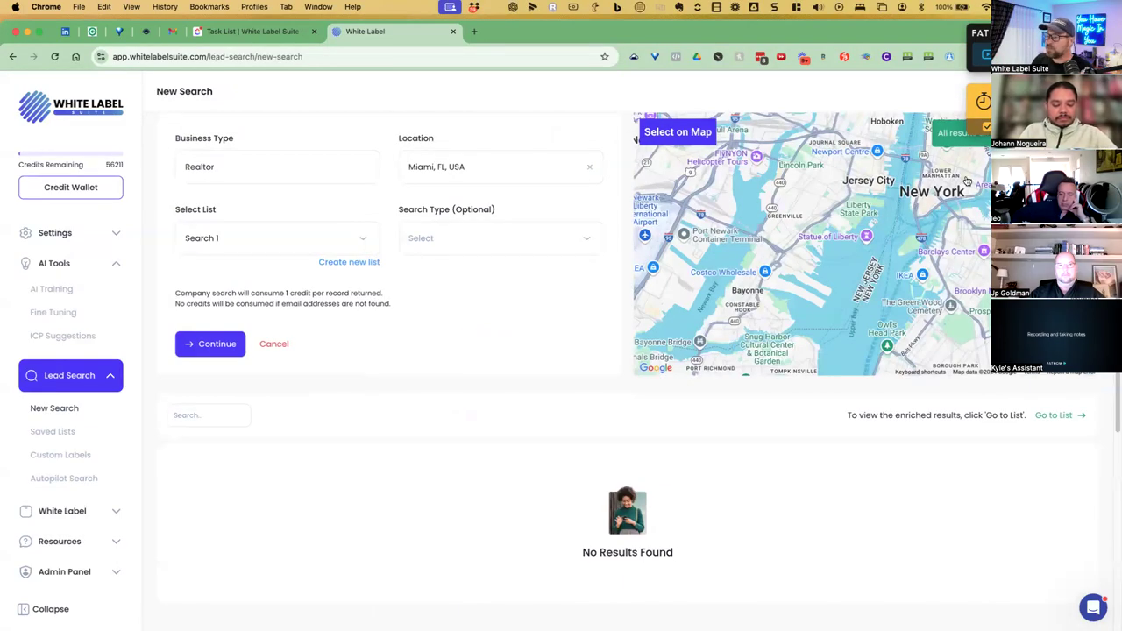
{"action": "scroll", "coordinate": [945, 261], "scroll_direction": "down", "scroll_amount": 3}
{"action": "left_click", "coordinate": [708, 132]}
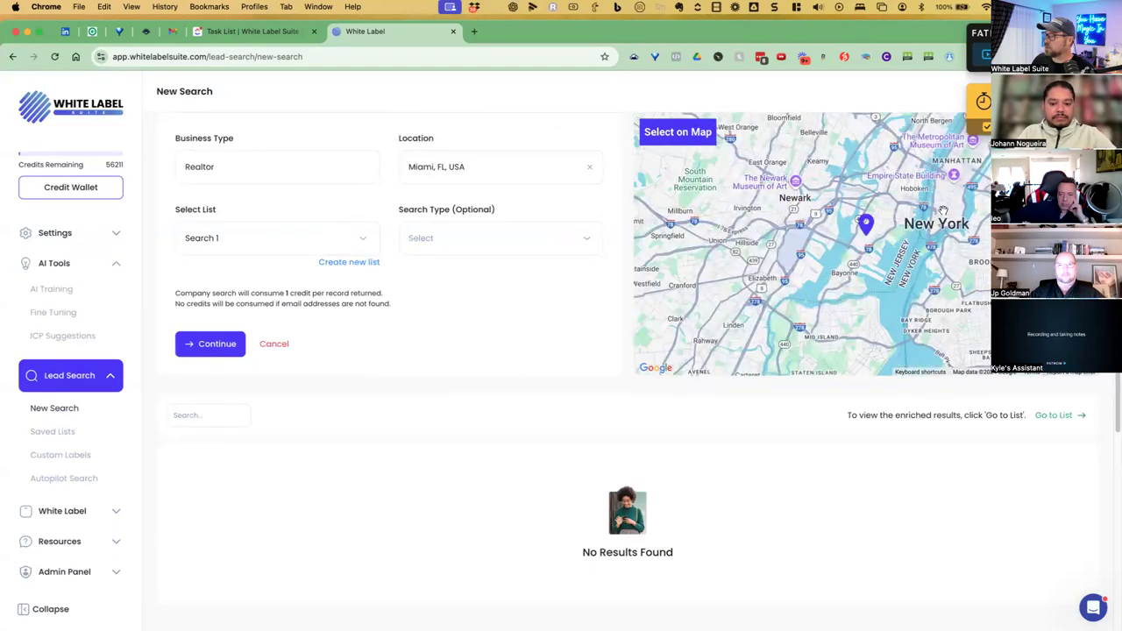
{"action": "left_click_drag", "start_coordinate": [866, 229], "coordinate": [936, 212]}
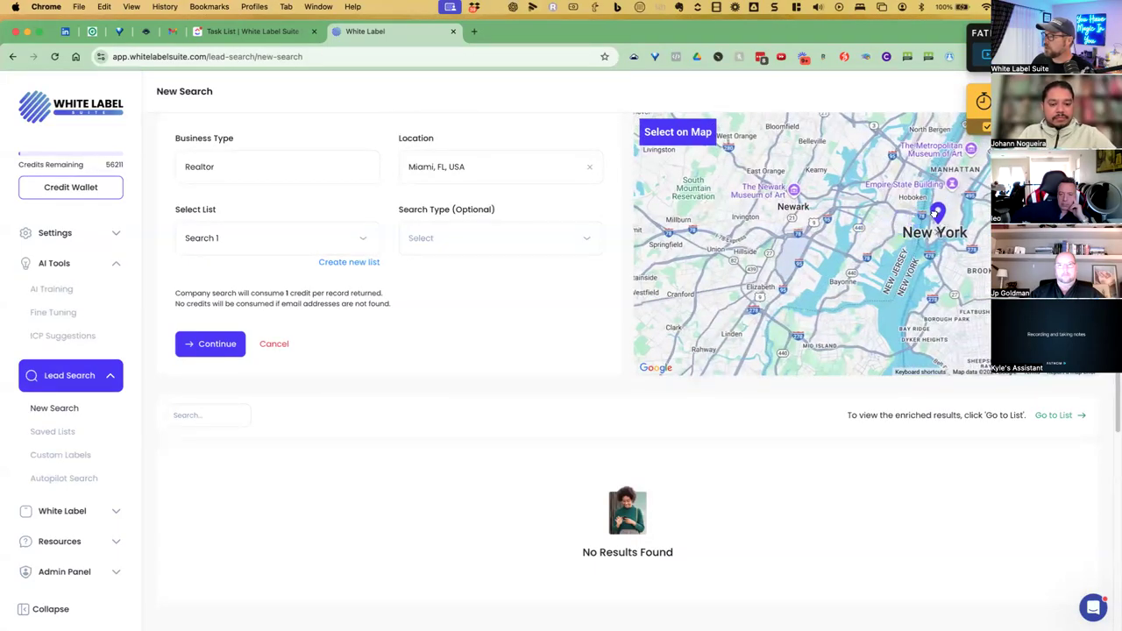
{"action": "left_click", "coordinate": [237, 352]}
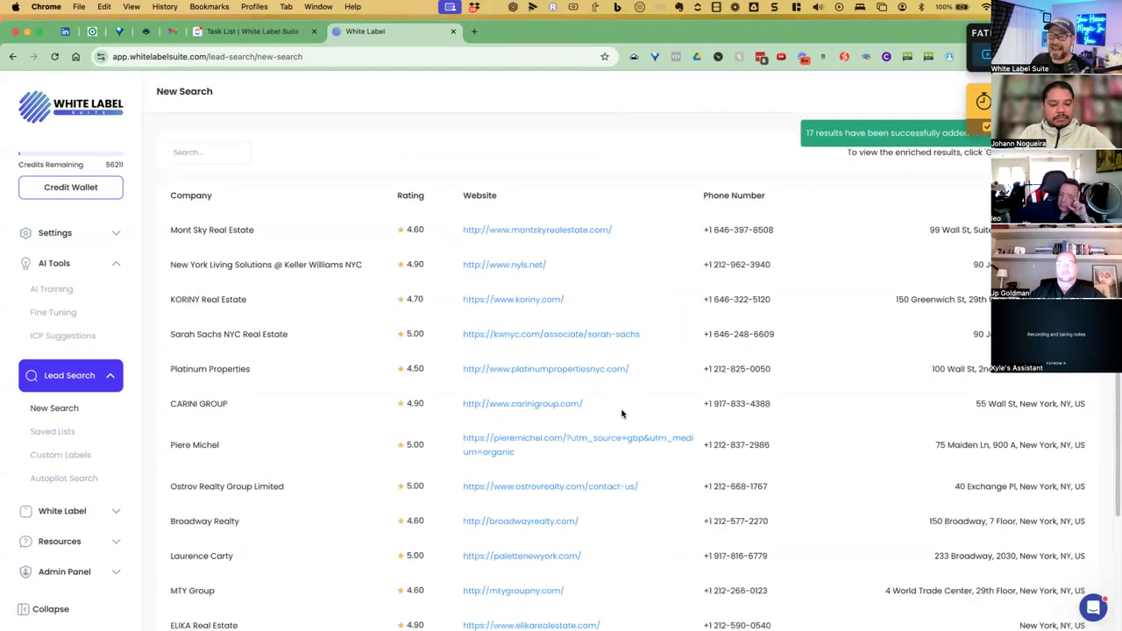
Review the company names and addresses in the search results and go to the list with the enriched results.
{"action": "scroll", "coordinate": [621, 413], "scroll_direction": "up", "scroll_amount": 3}
{"action": "left_click_drag", "start_coordinate": [173, 355], "coordinate": [359, 350]}
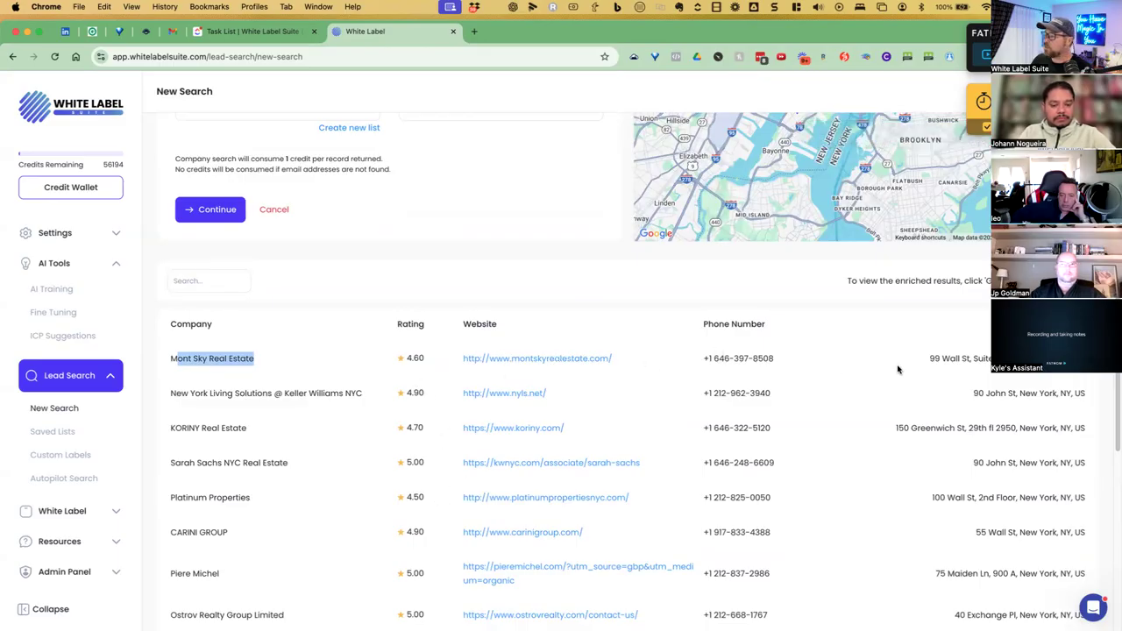
{"action": "left_click_drag", "start_coordinate": [939, 360], "coordinate": [1008, 359]}
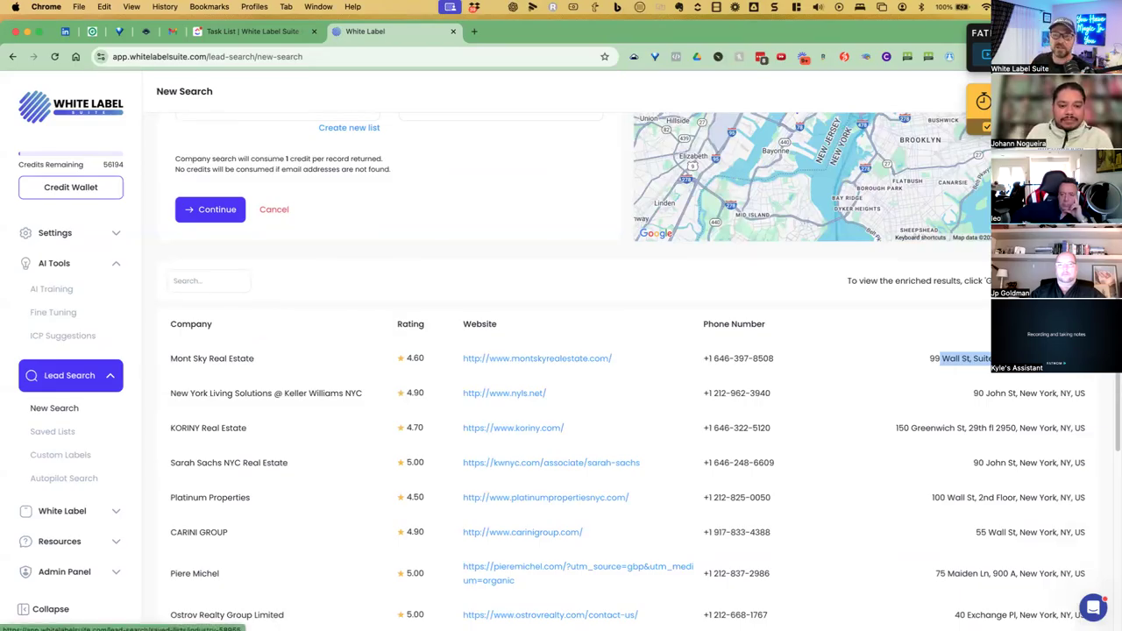
{"action": "left_click", "coordinate": [680, 294]}
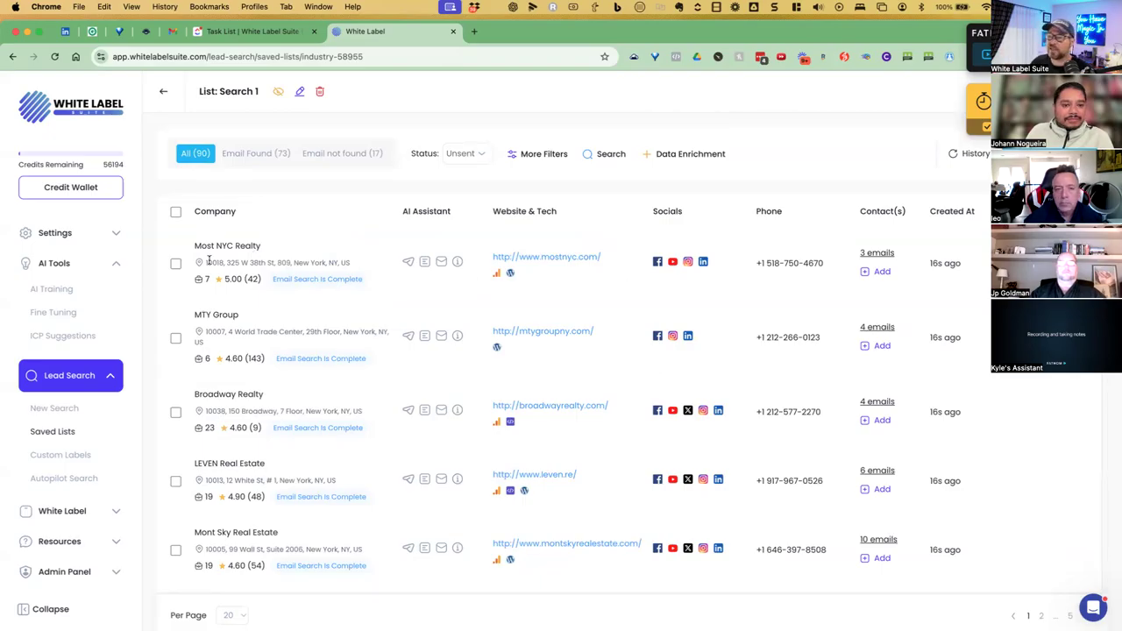
Examine the company details in the list, view Most NYC Realty's Facebook page and return to the list.
{"action": "double_click", "coordinate": [206, 358]}
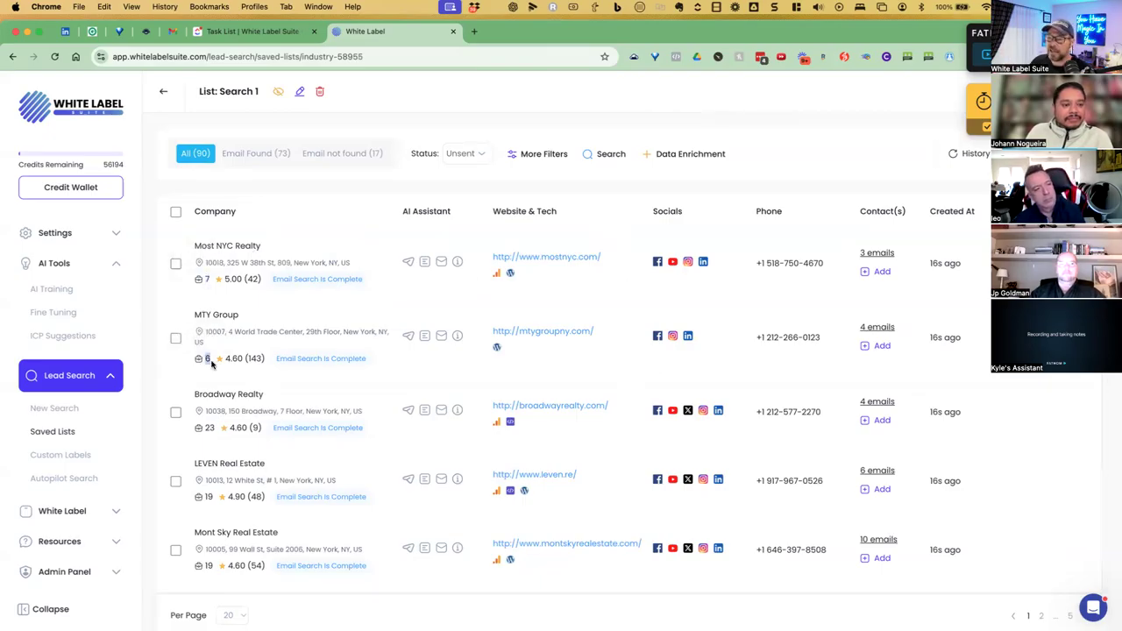
{"action": "left_click_drag", "start_coordinate": [261, 246], "coordinate": [194, 247]}
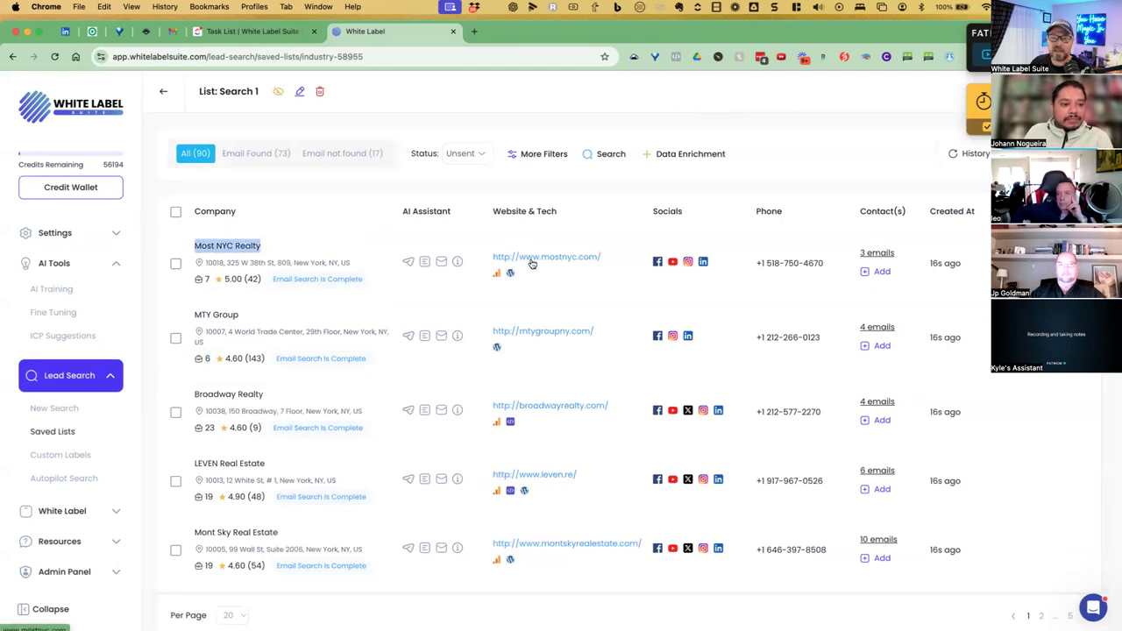
{"action": "left_click", "coordinate": [657, 262]}
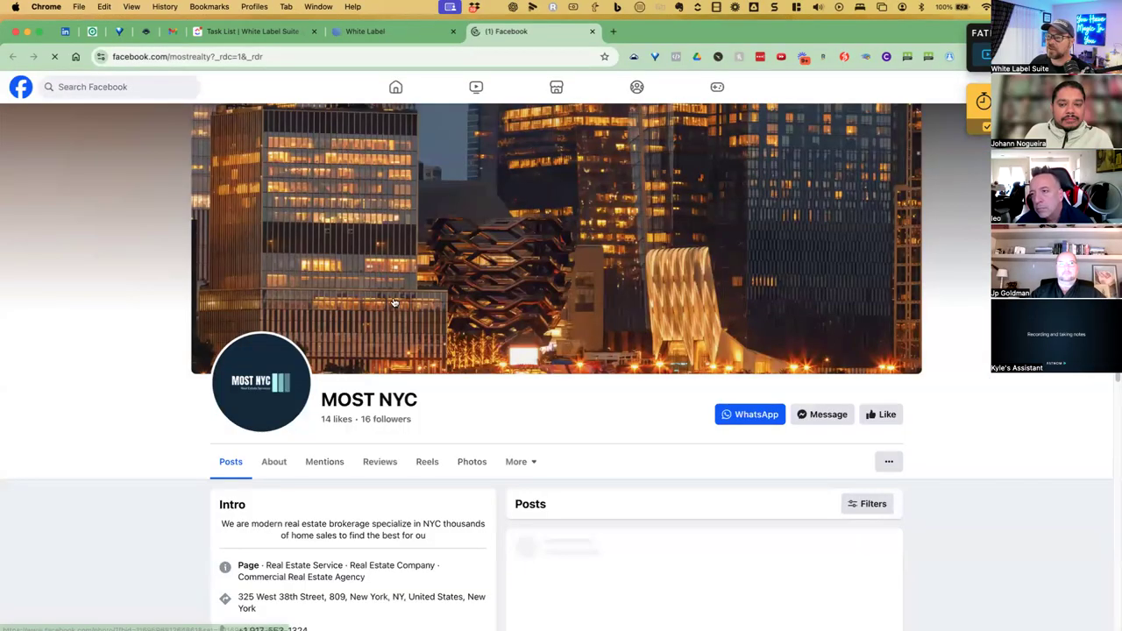
{"action": "left_click", "coordinate": [355, 31]}
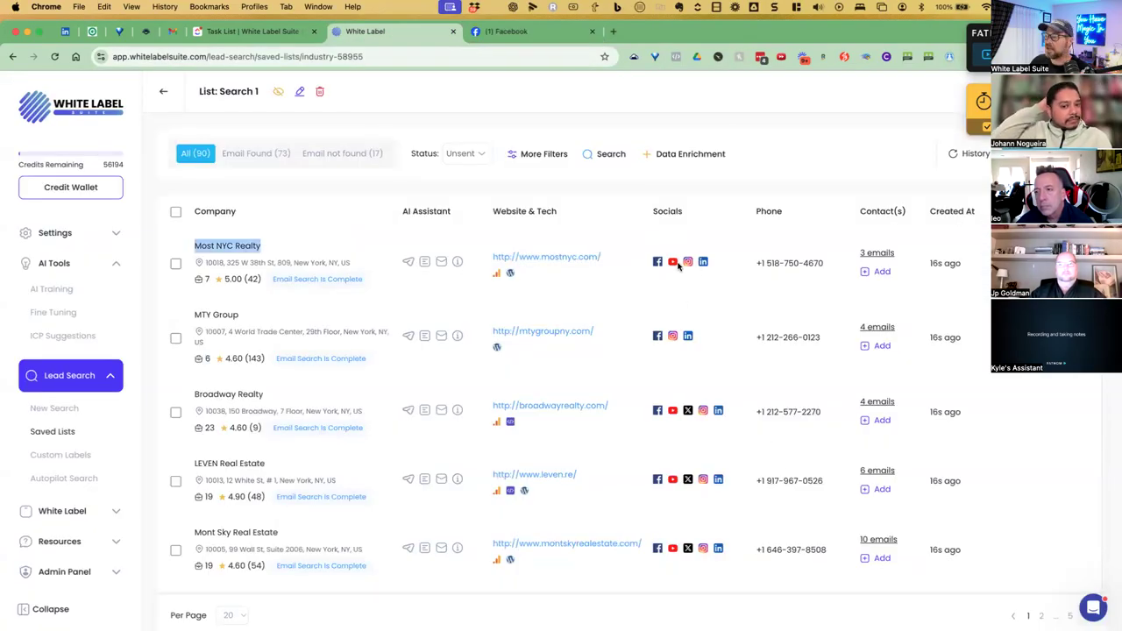
Expand the contact emails of MTY Group and Most NYC Realty, review the names and positions, and collapse both.
{"action": "left_click", "coordinate": [870, 327]}
{"action": "left_click", "coordinate": [871, 253]}
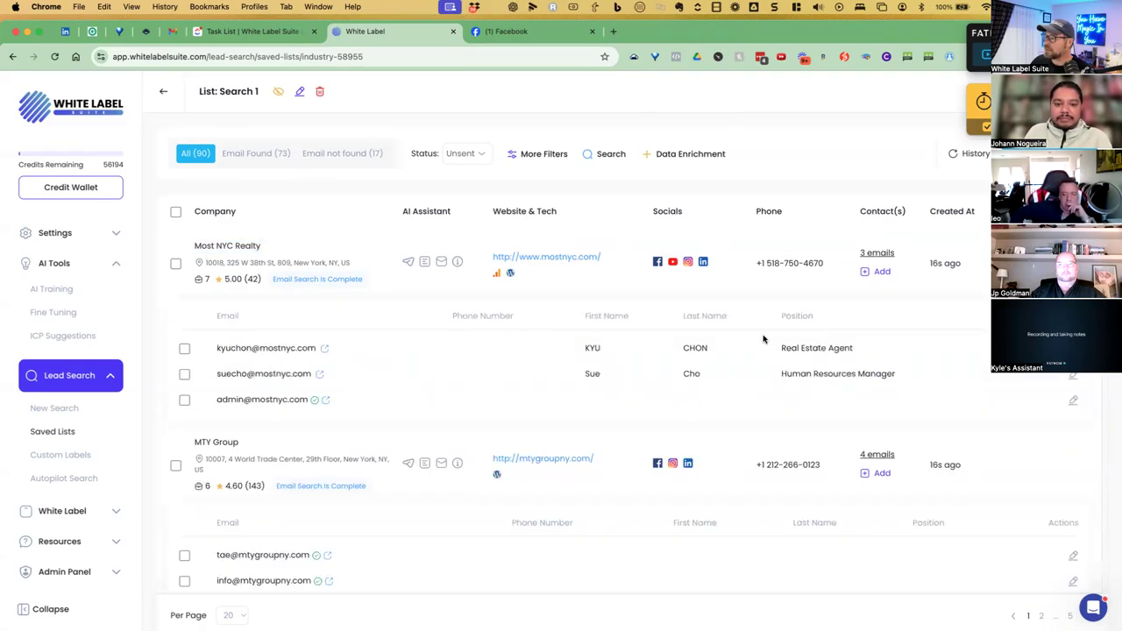
{"action": "left_click_drag", "start_coordinate": [644, 377], "coordinate": [847, 351]}
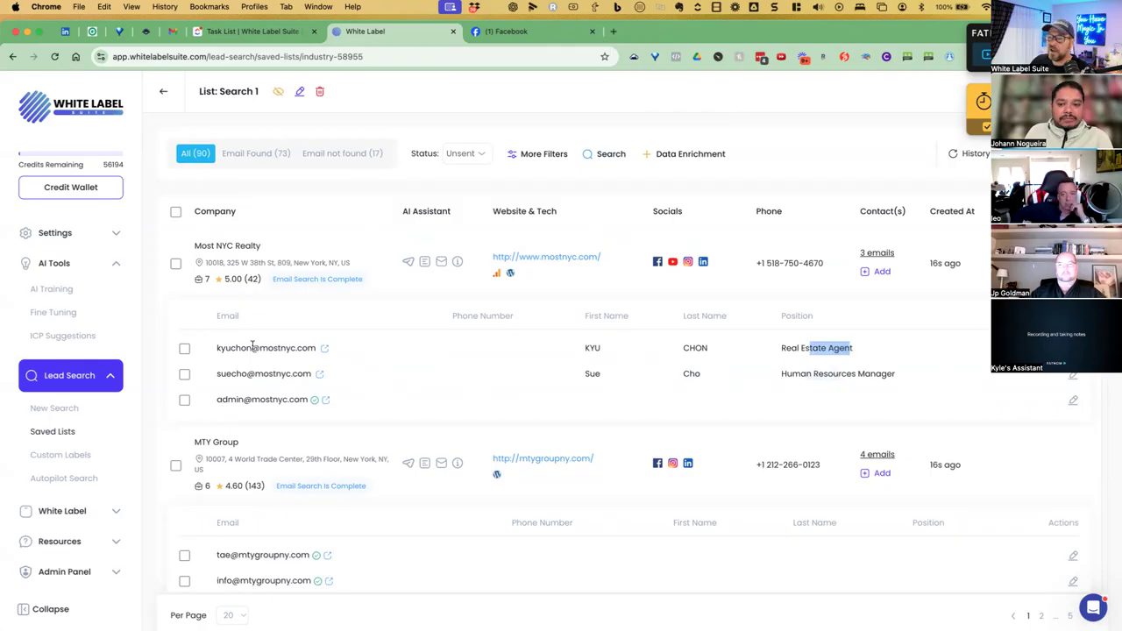
{"action": "left_click_drag", "start_coordinate": [252, 345], "coordinate": [297, 366]}
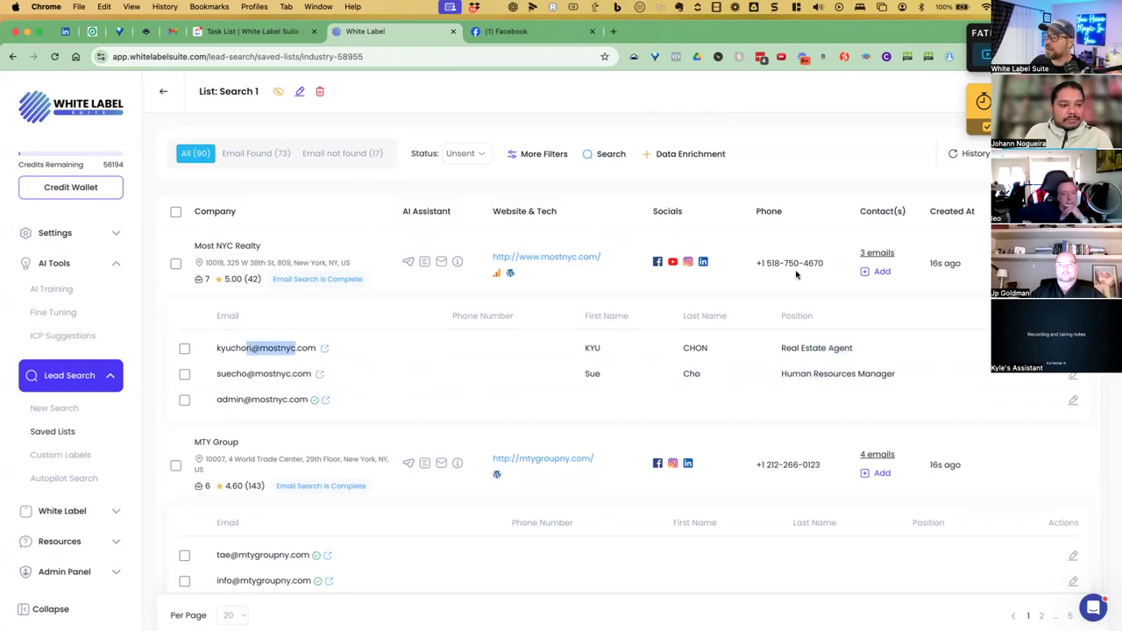
{"action": "left_click", "coordinate": [877, 253]}
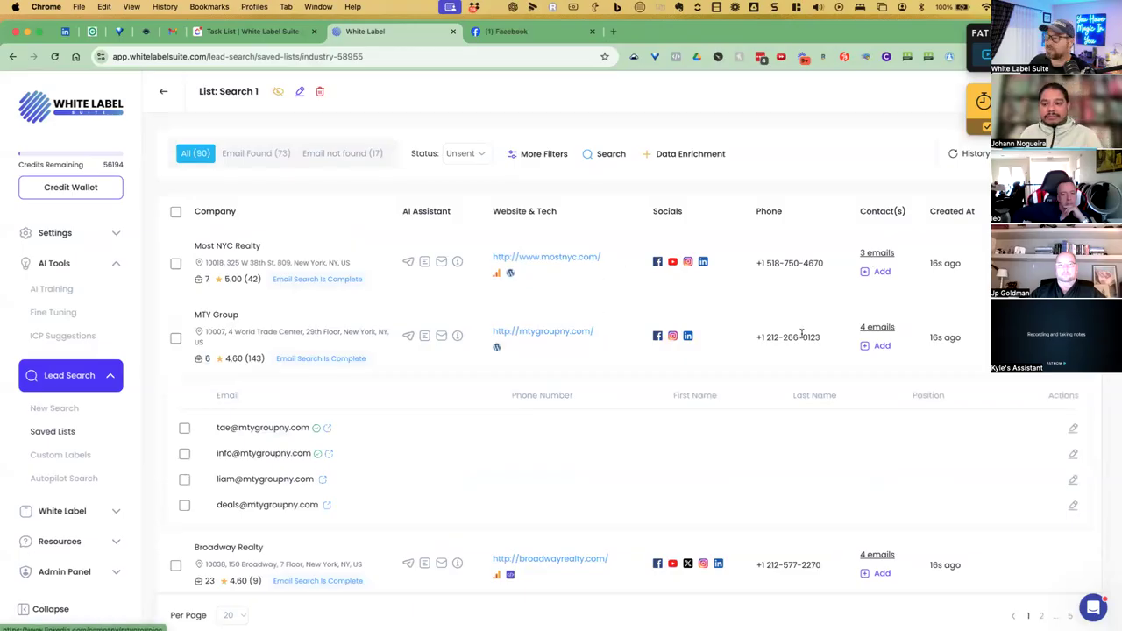
{"action": "left_click", "coordinate": [877, 328]}
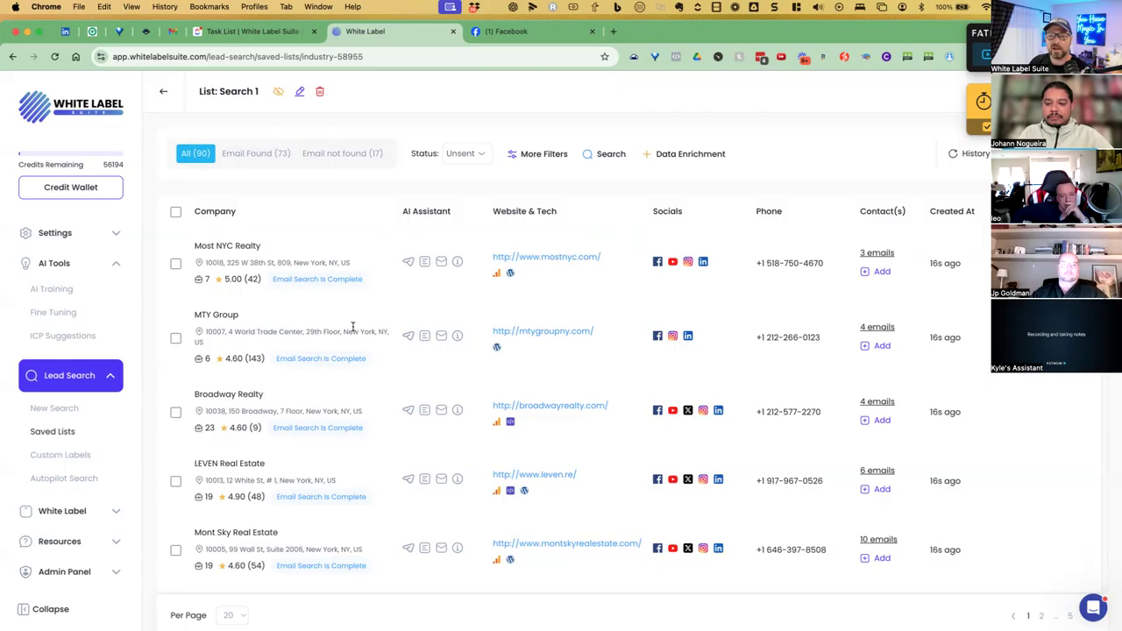
Generate the AI Assistant summary for Most NYC Realty.
{"action": "left_click_drag", "start_coordinate": [207, 247], "coordinate": [251, 270]}
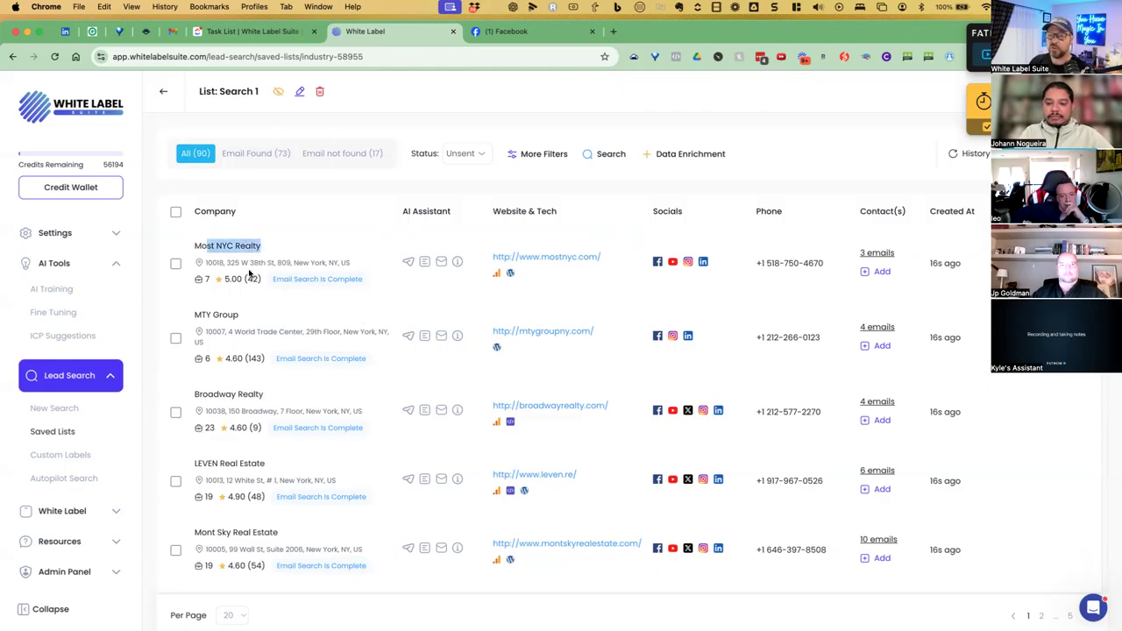
{"action": "left_click", "coordinate": [213, 251]}
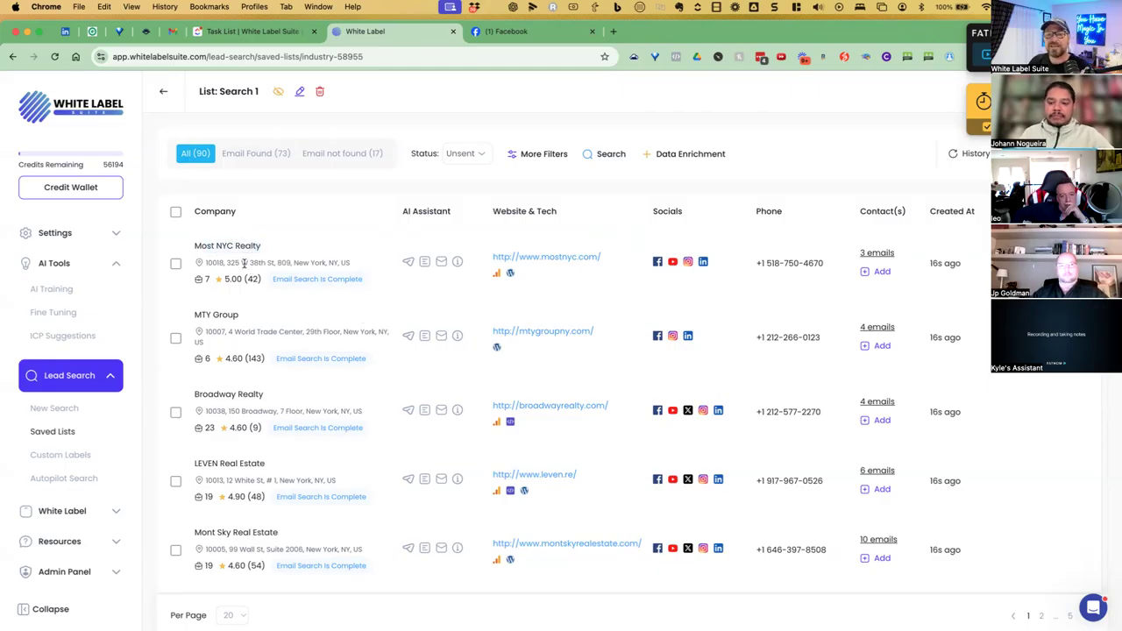
{"action": "left_click", "coordinate": [425, 261]}
{"action": "left_click", "coordinate": [393, 308]}
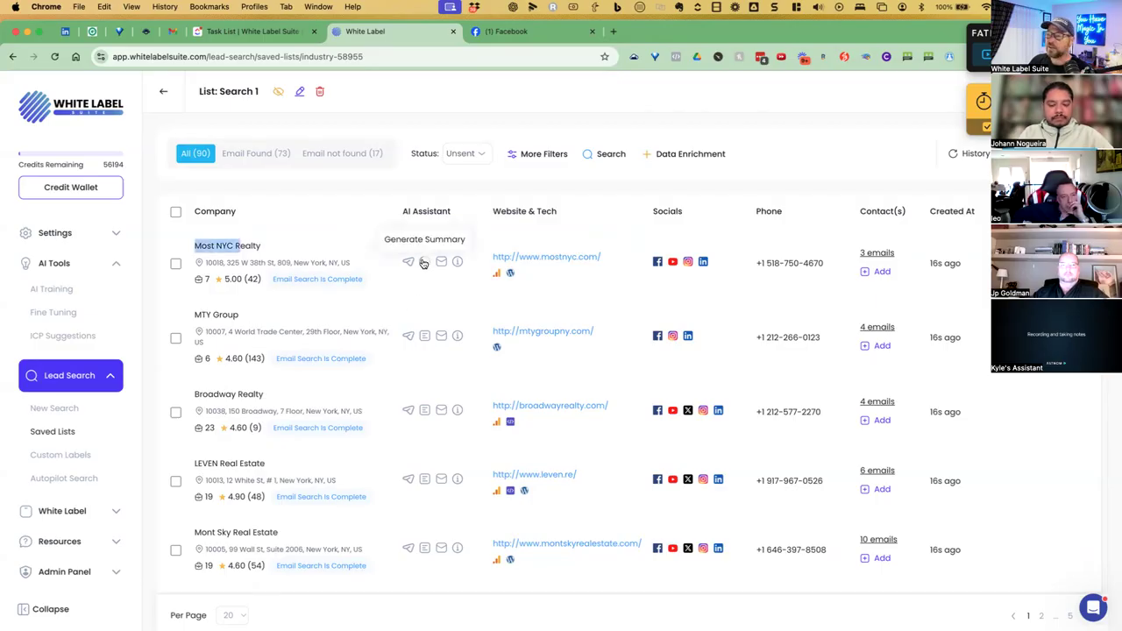
{"action": "left_click", "coordinate": [423, 263]}
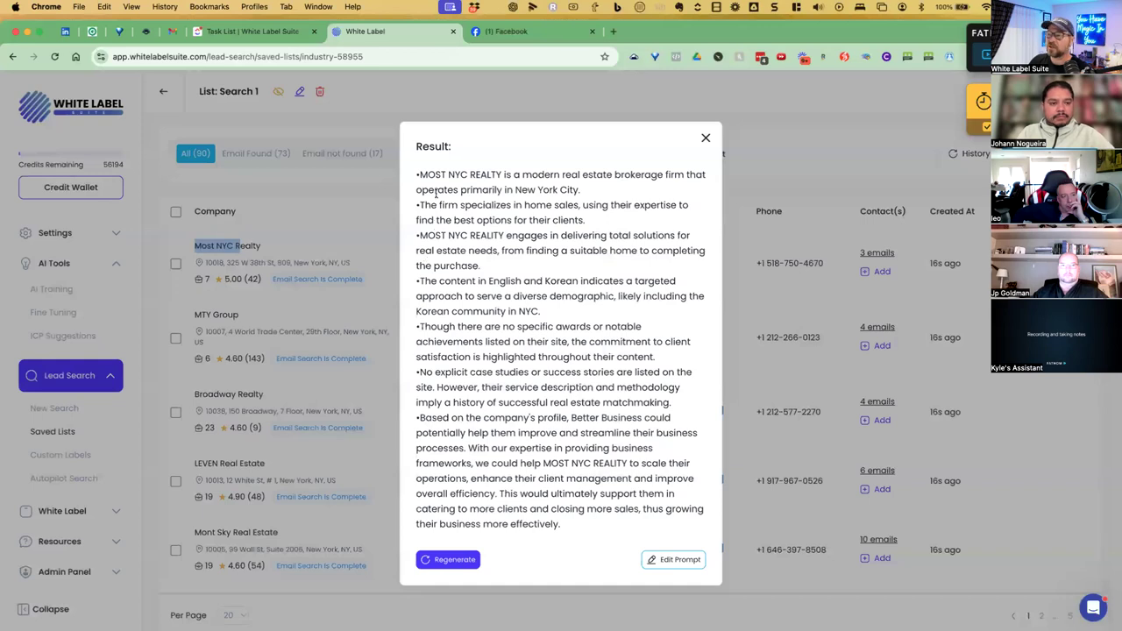
Review the AI summary of Most NYC Realty down to the paragraph on how Better Business could help, and close it.
{"action": "left_click_drag", "start_coordinate": [449, 175], "coordinate": [593, 179]}
{"action": "left_click", "coordinate": [593, 179]}
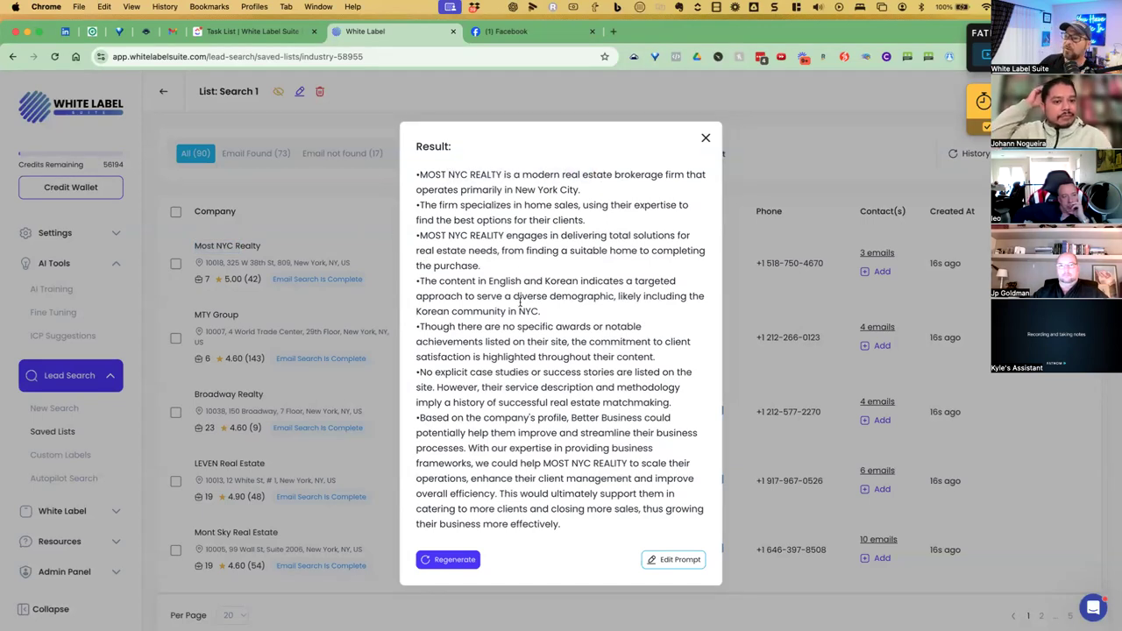
{"action": "left_click_drag", "start_coordinate": [475, 282], "coordinate": [591, 531]}
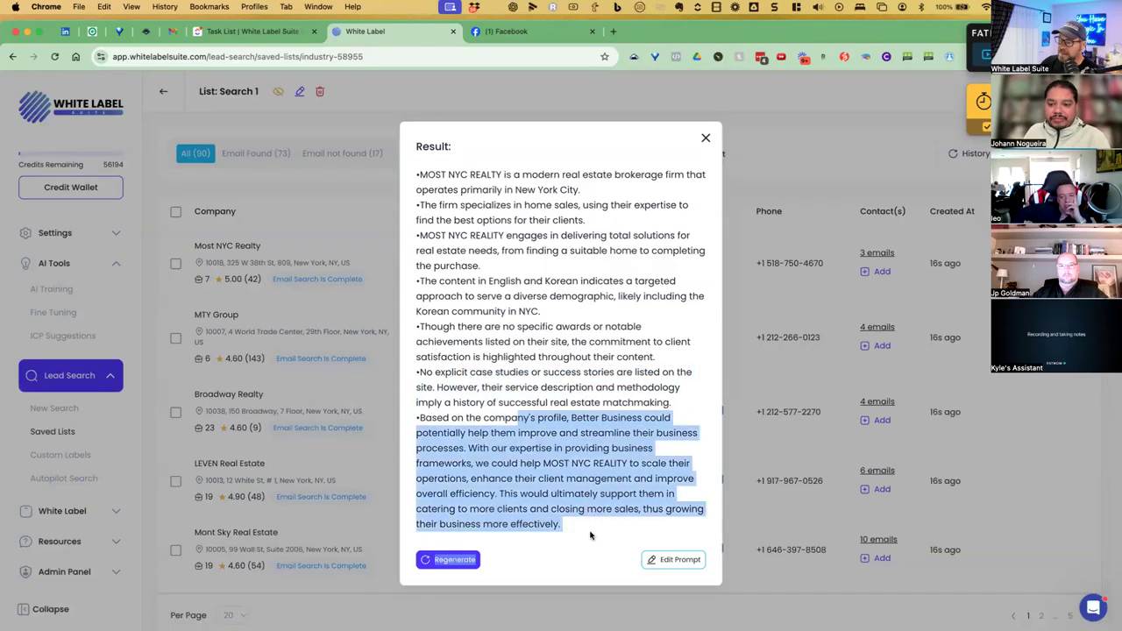
{"action": "left_click", "coordinate": [705, 137]}
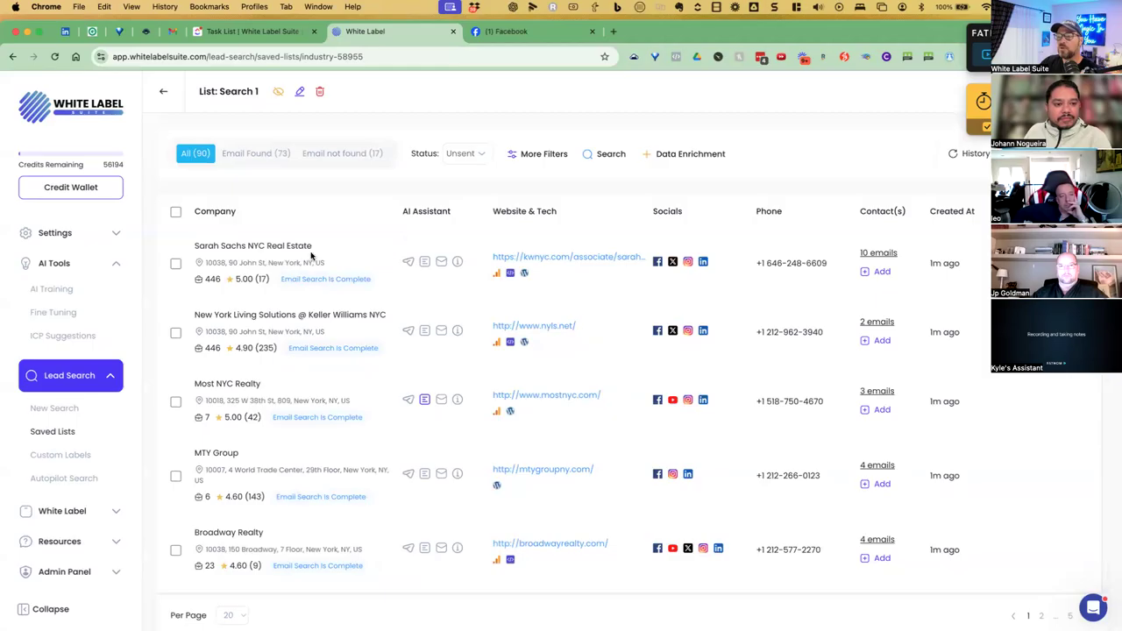
Generate the AI - Suggested Clients result for Most NYC Realty.
{"action": "left_click_drag", "start_coordinate": [216, 384], "coordinate": [260, 386]}
{"action": "left_click", "coordinate": [425, 400]}
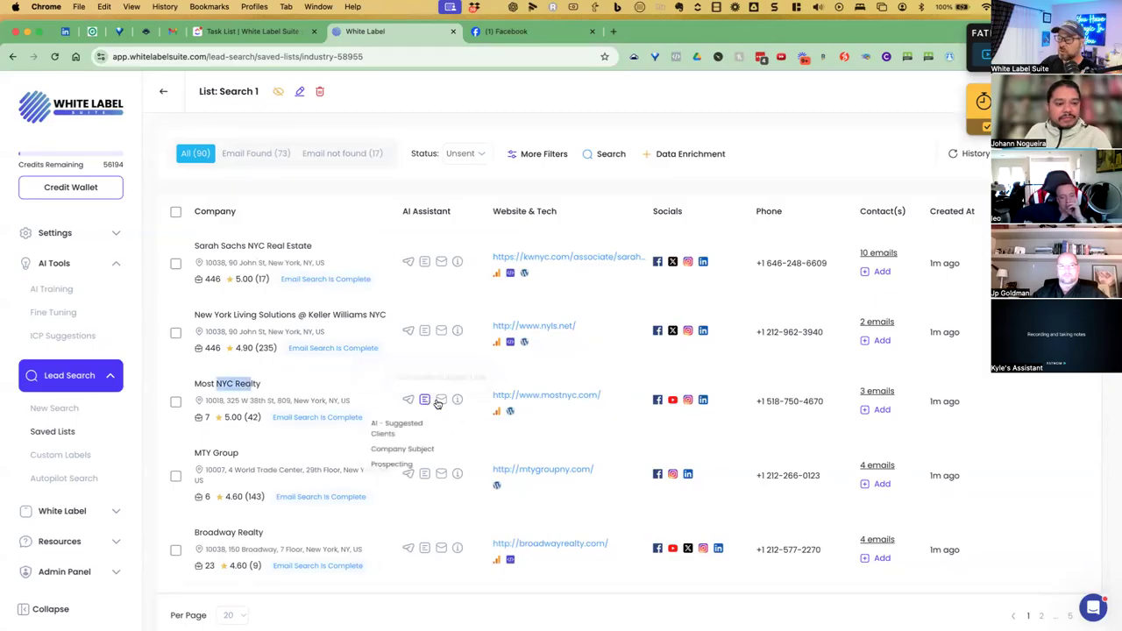
{"action": "left_click", "coordinate": [430, 423]}
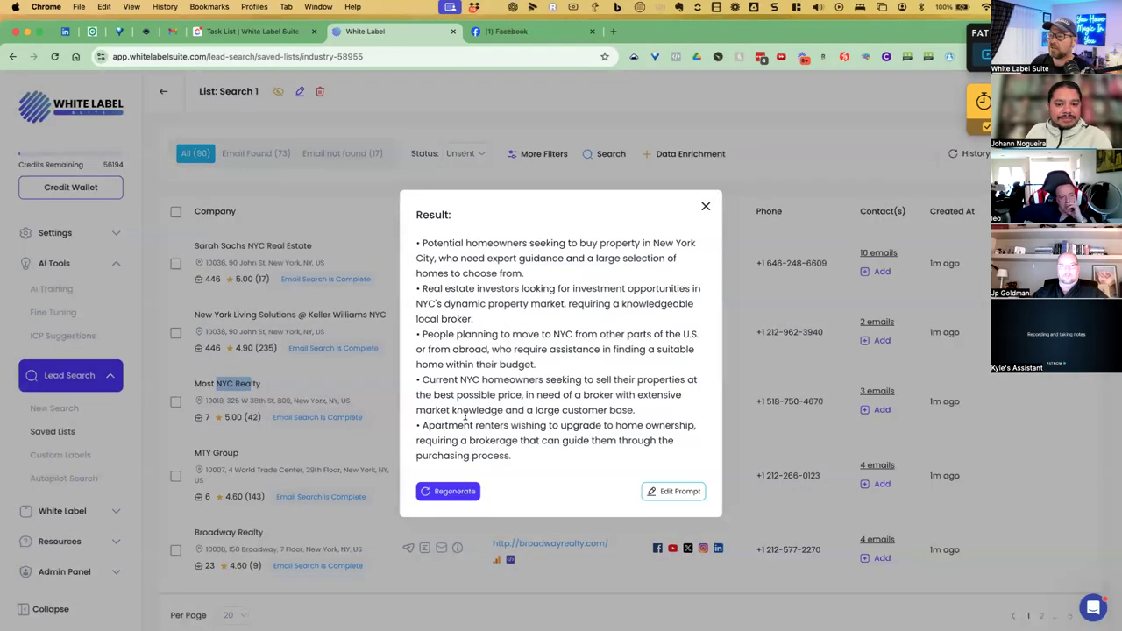
Read through the suggested client types for Most NYC Realty and close the result.
{"action": "left_click_drag", "start_coordinate": [435, 243], "coordinate": [505, 242]}
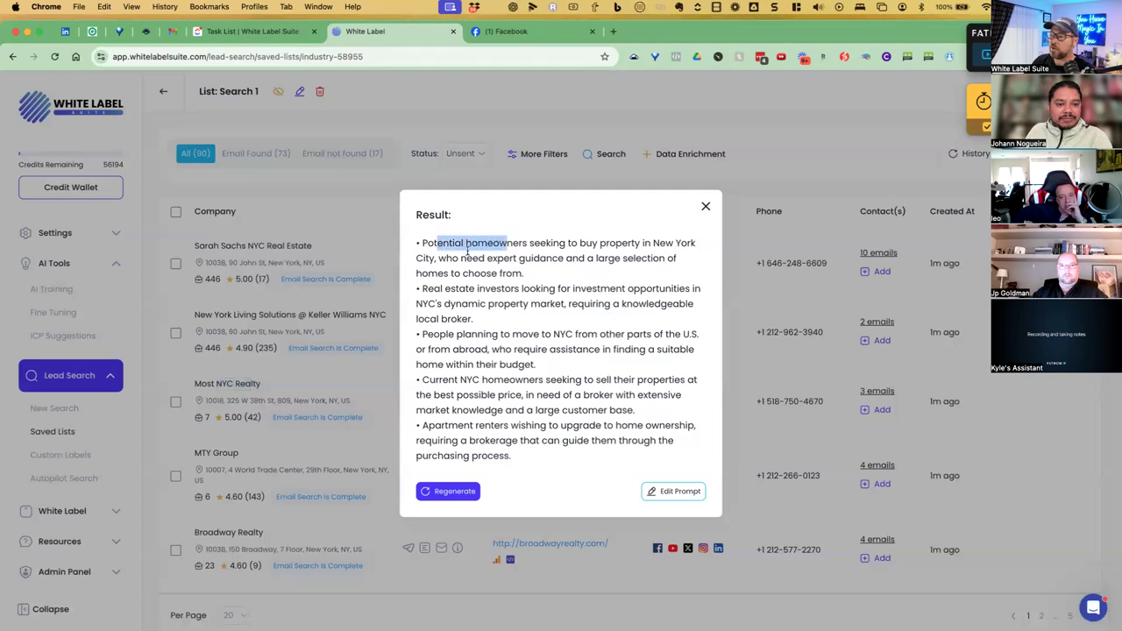
{"action": "left_click_drag", "start_coordinate": [462, 288], "coordinate": [544, 290]}
{"action": "left_click_drag", "start_coordinate": [466, 334], "coordinate": [583, 334]}
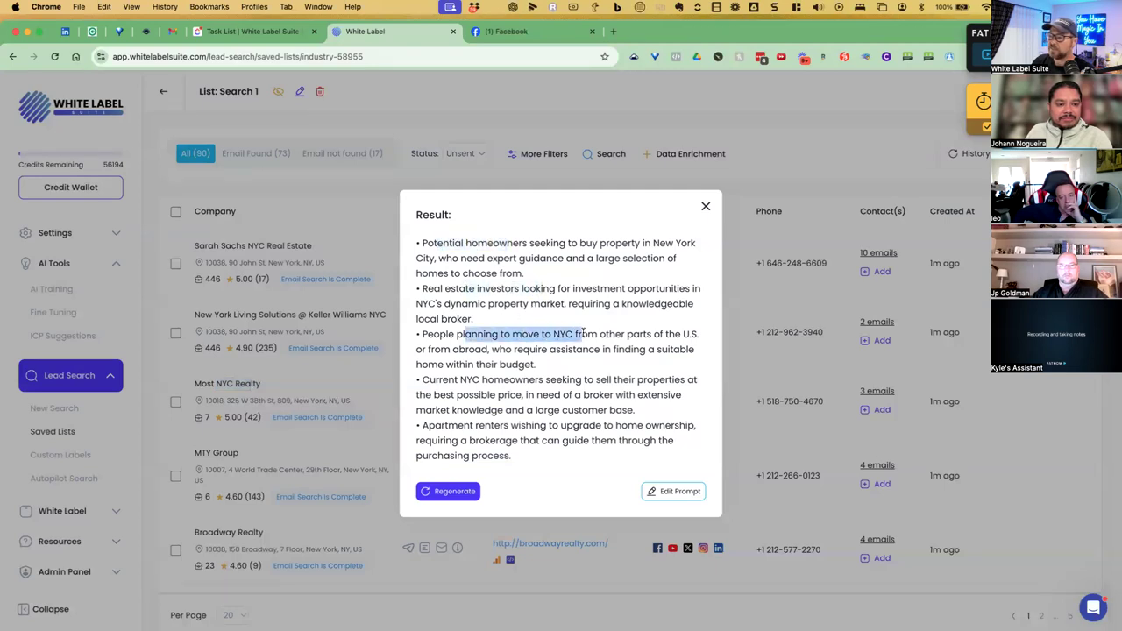
{"action": "left_click_drag", "start_coordinate": [484, 383], "coordinate": [559, 410]}
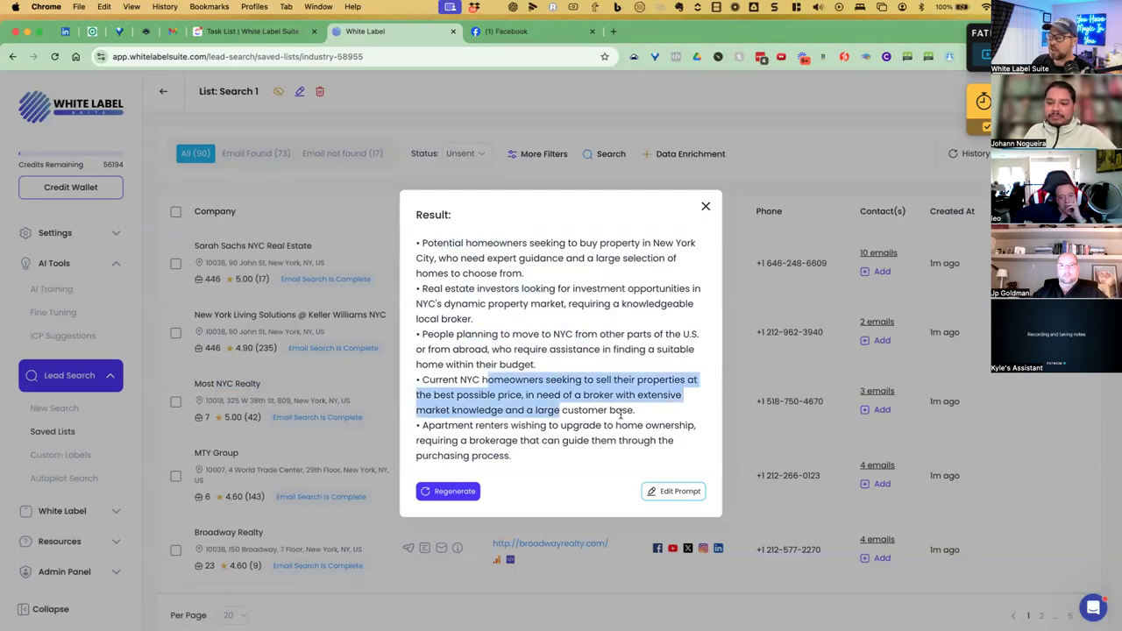
{"action": "left_click", "coordinate": [705, 206]}
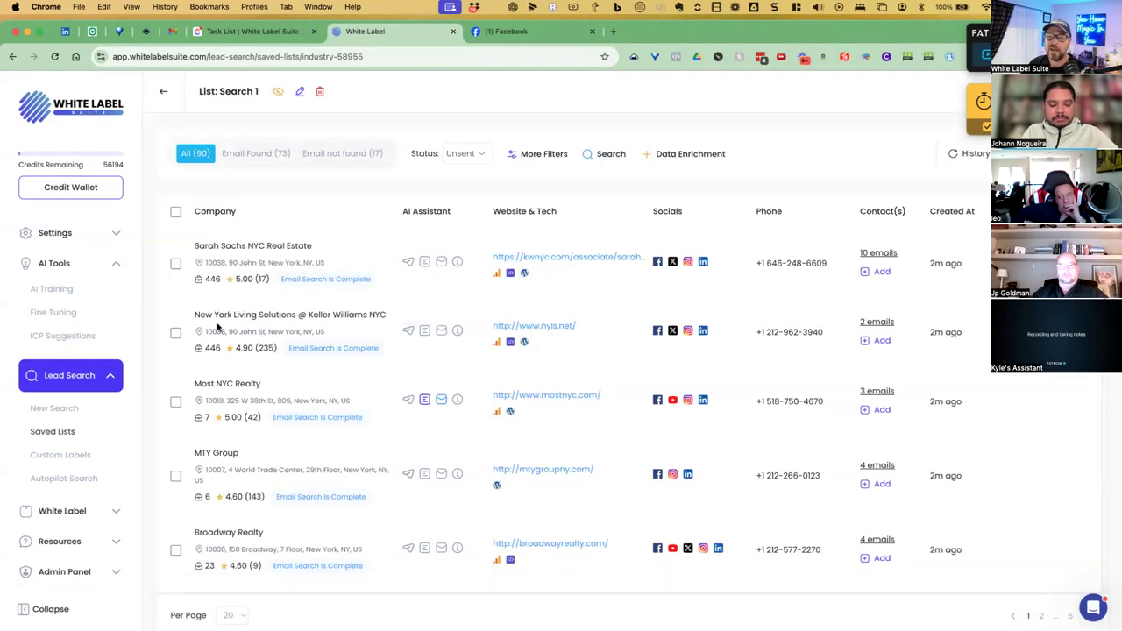
View the AI - Suggested Clients prompt in Fine Tuning and open the saved realtor demo list.
{"action": "left_click", "coordinate": [55, 313]}
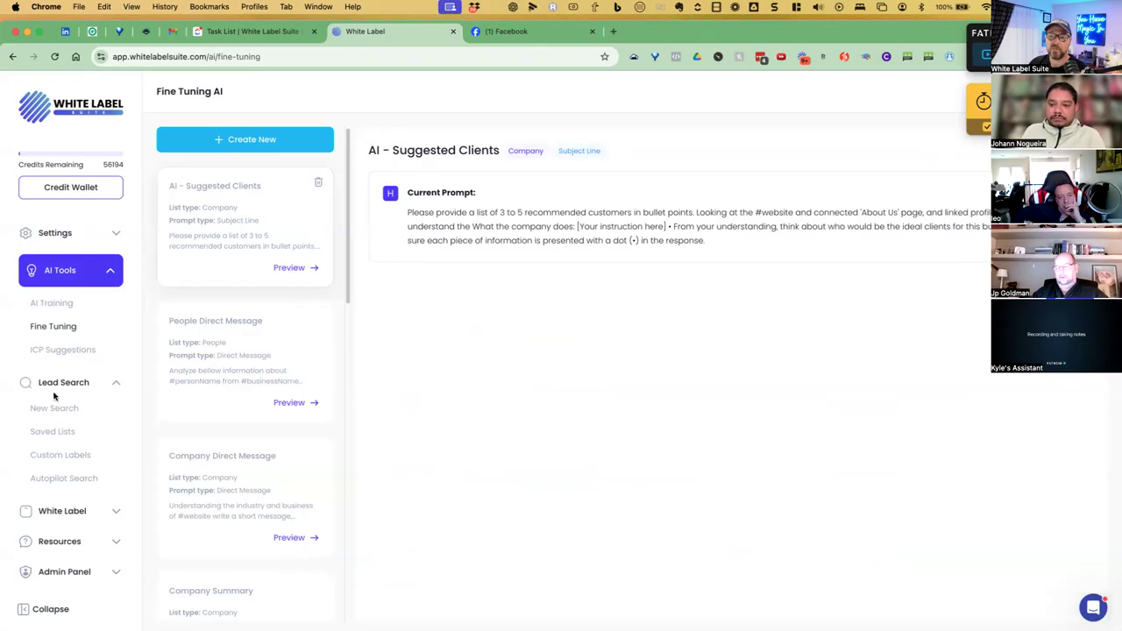
{"action": "left_click", "coordinate": [53, 431]}
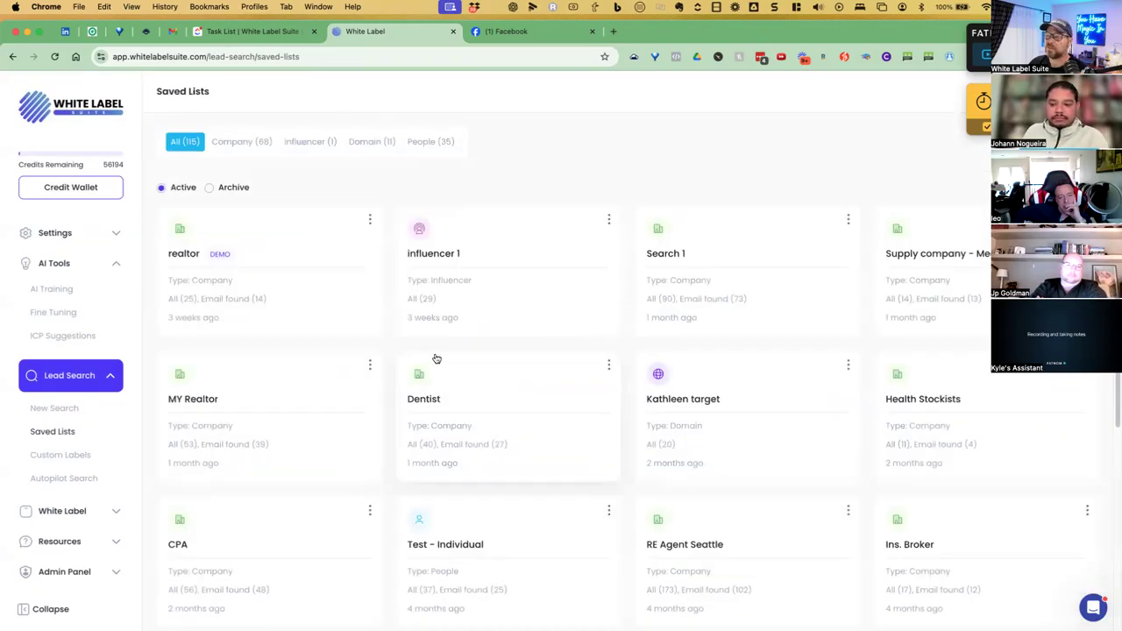
{"action": "left_click", "coordinate": [316, 298]}
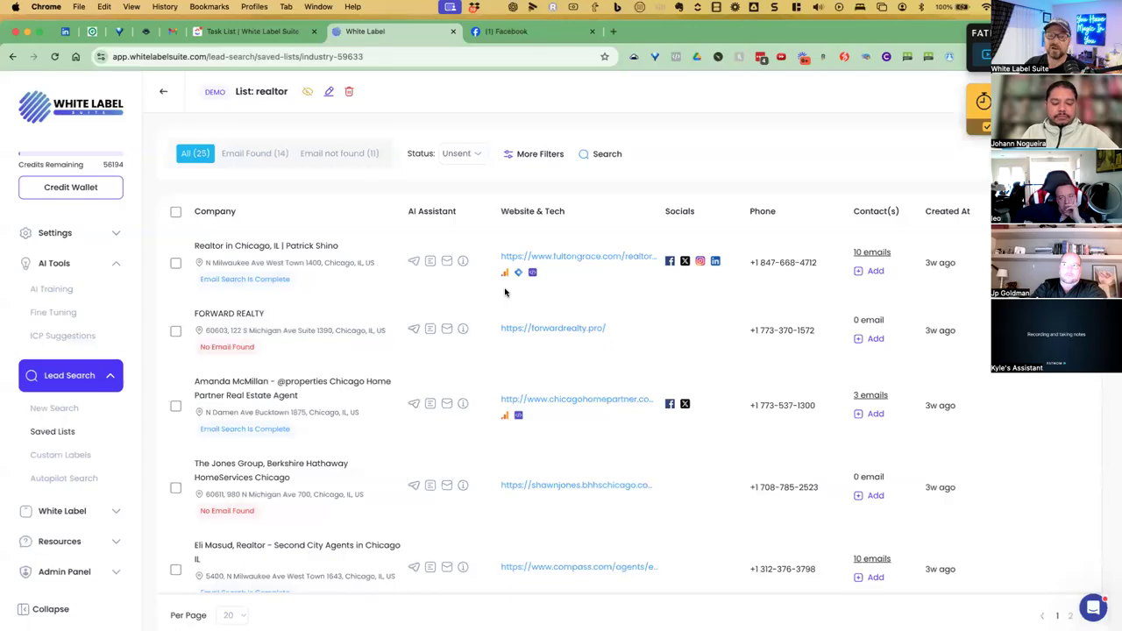
Look through the white label Business Account, Packages, AI Training and Saved Lists pages.
{"action": "left_click", "coordinate": [117, 513]}
{"action": "left_click", "coordinate": [76, 539]}
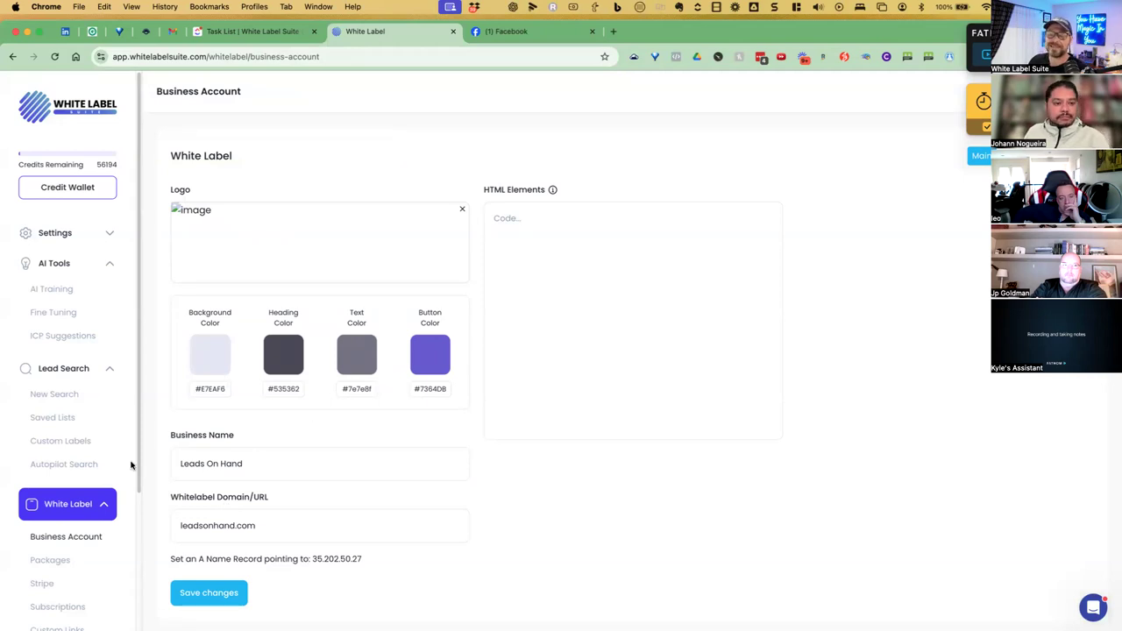
{"action": "left_click", "coordinate": [70, 561]}
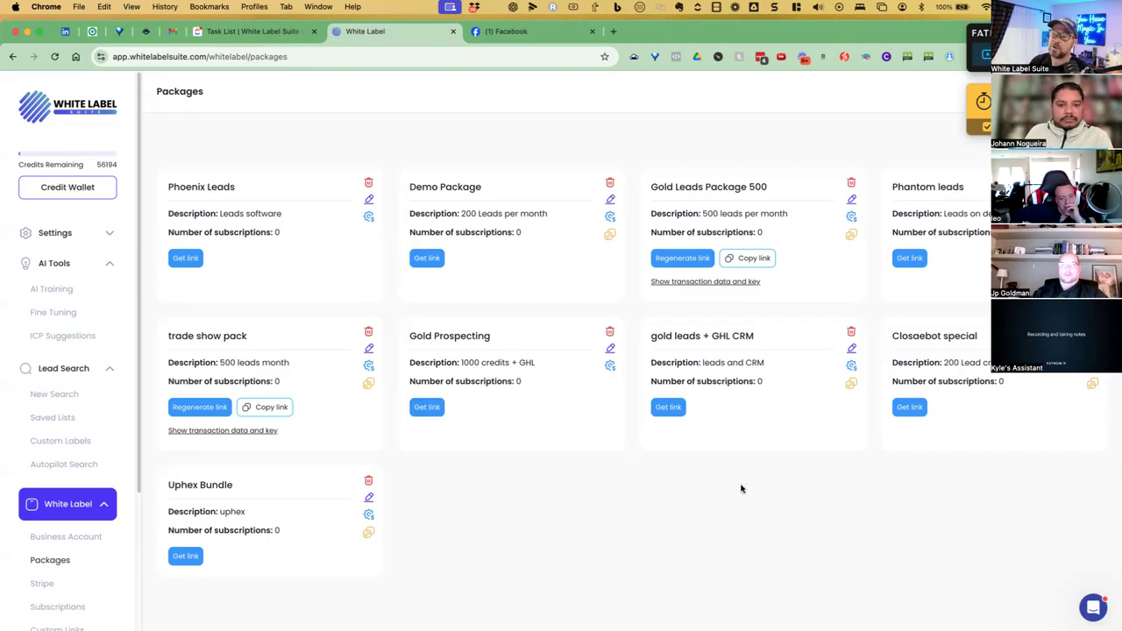
{"action": "left_click", "coordinate": [43, 288]}
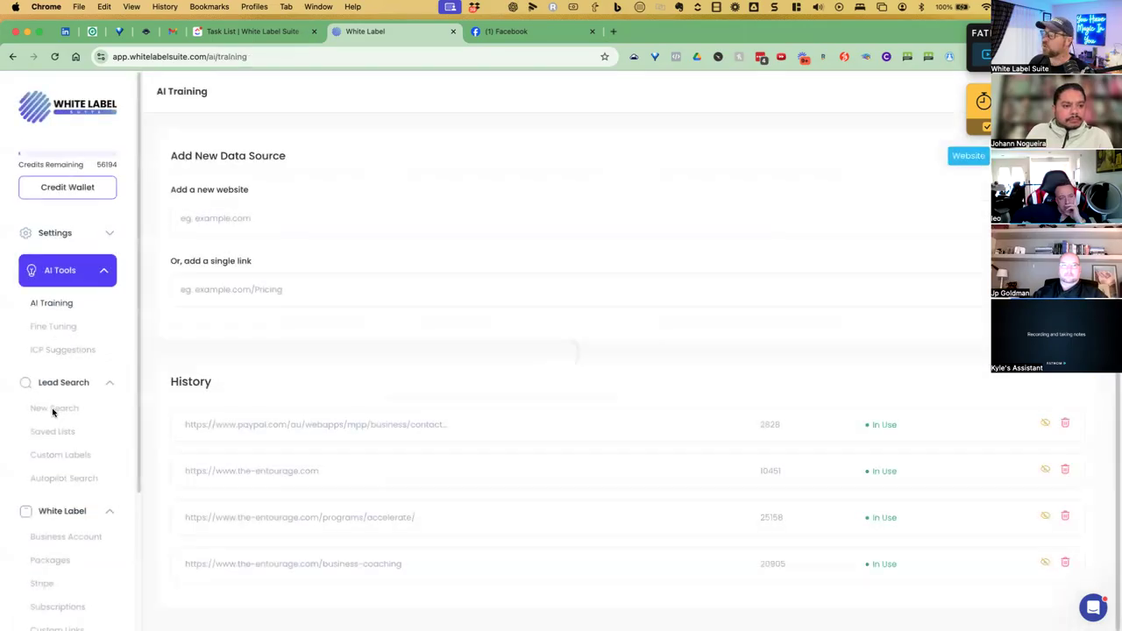
{"action": "left_click", "coordinate": [54, 431]}
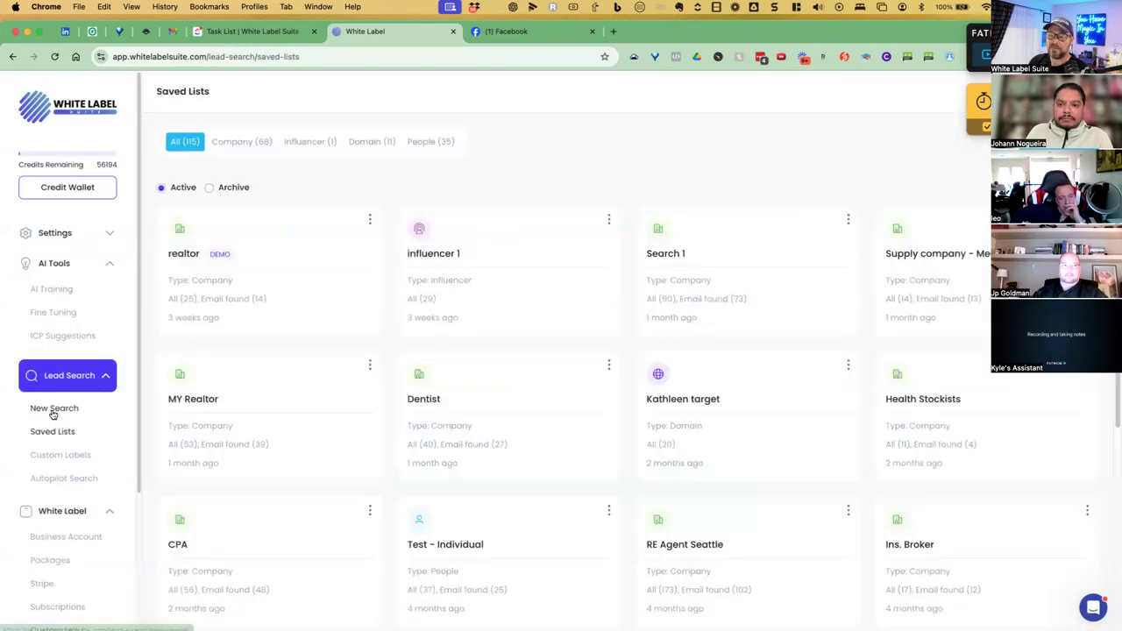
Start a new People Search and set its description to CEO.
{"action": "left_click", "coordinate": [54, 409]}
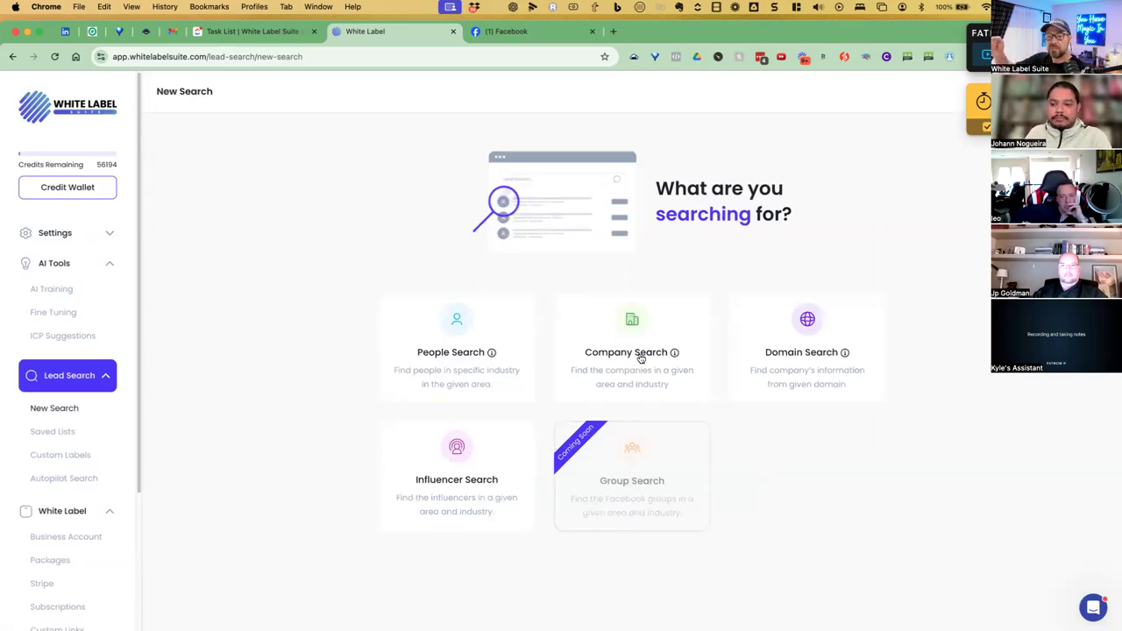
{"action": "left_click", "coordinate": [494, 388]}
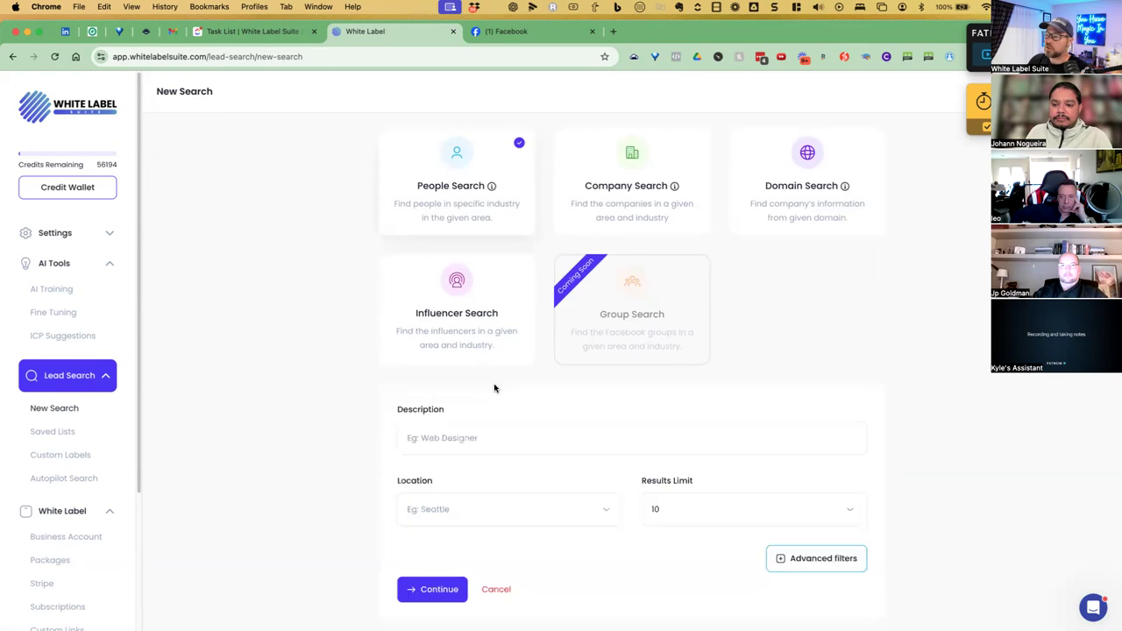
{"action": "left_click", "coordinate": [506, 441]}
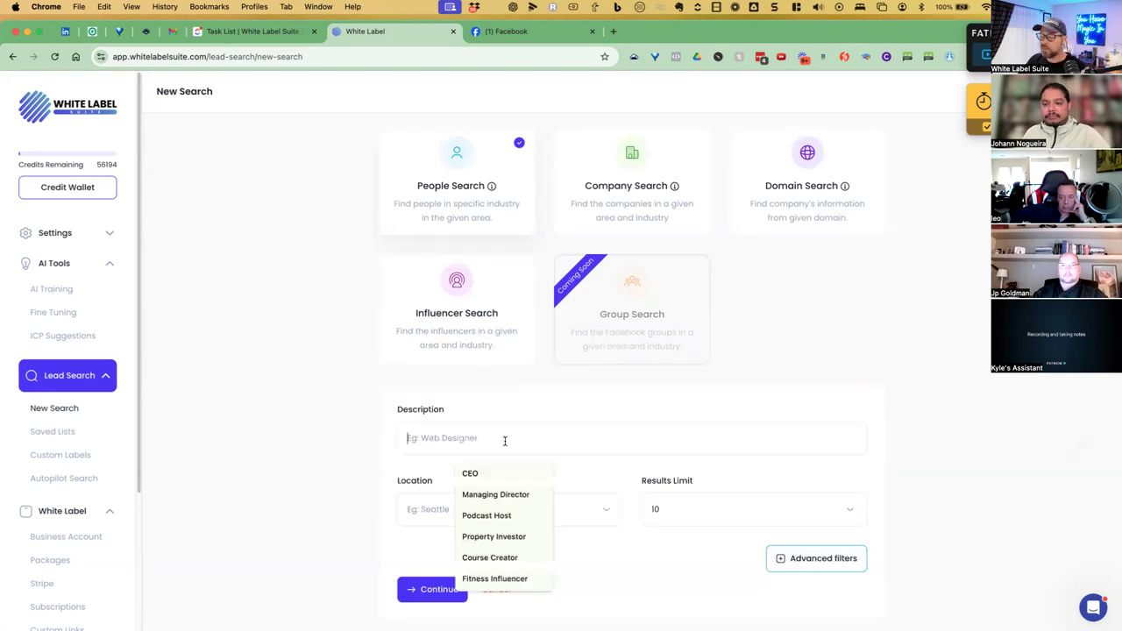
{"action": "left_click", "coordinate": [497, 473]}
{"action": "key", "text": "BackSpace"}
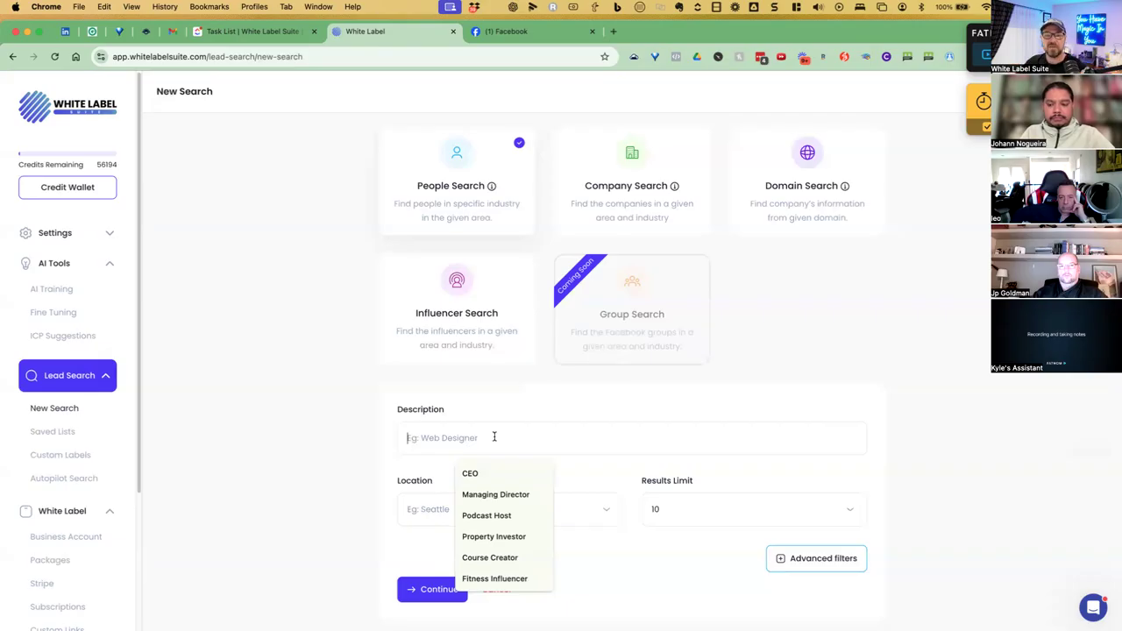
{"action": "left_click", "coordinate": [497, 471]}
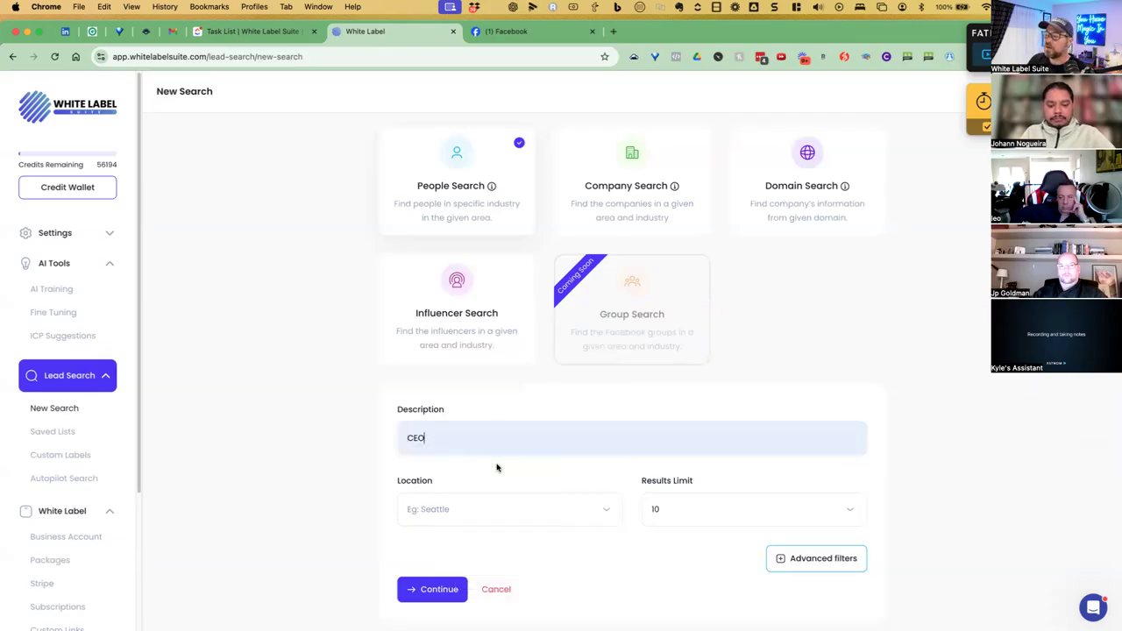
Set the people search location to ON > London Area.
{"action": "left_click", "coordinate": [507, 506]}
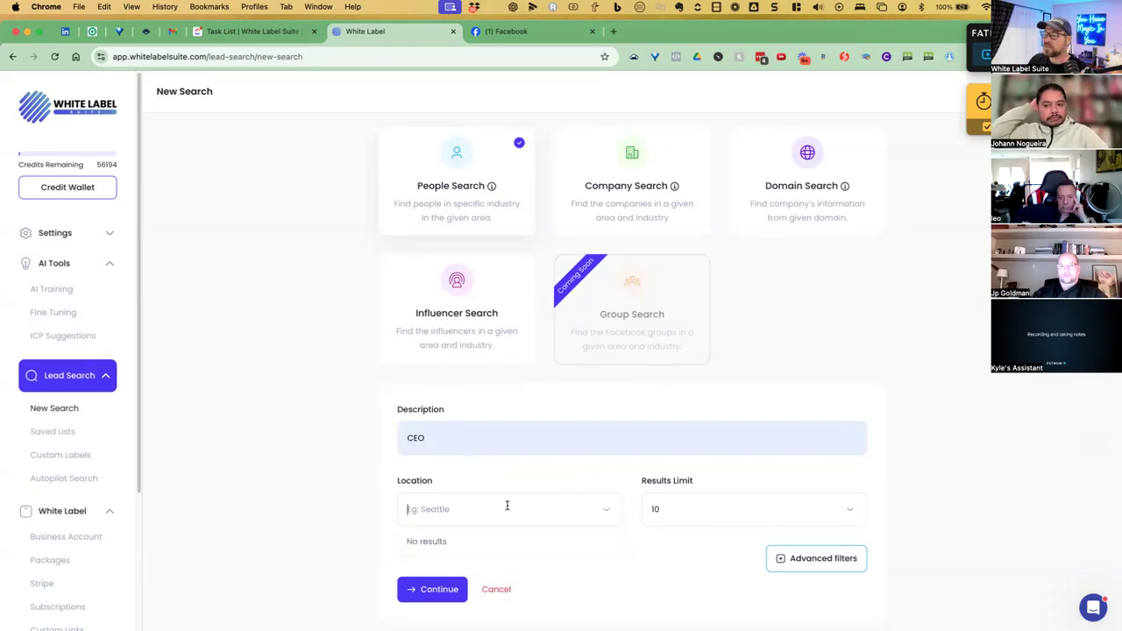
{"action": "type", "text": "London"}
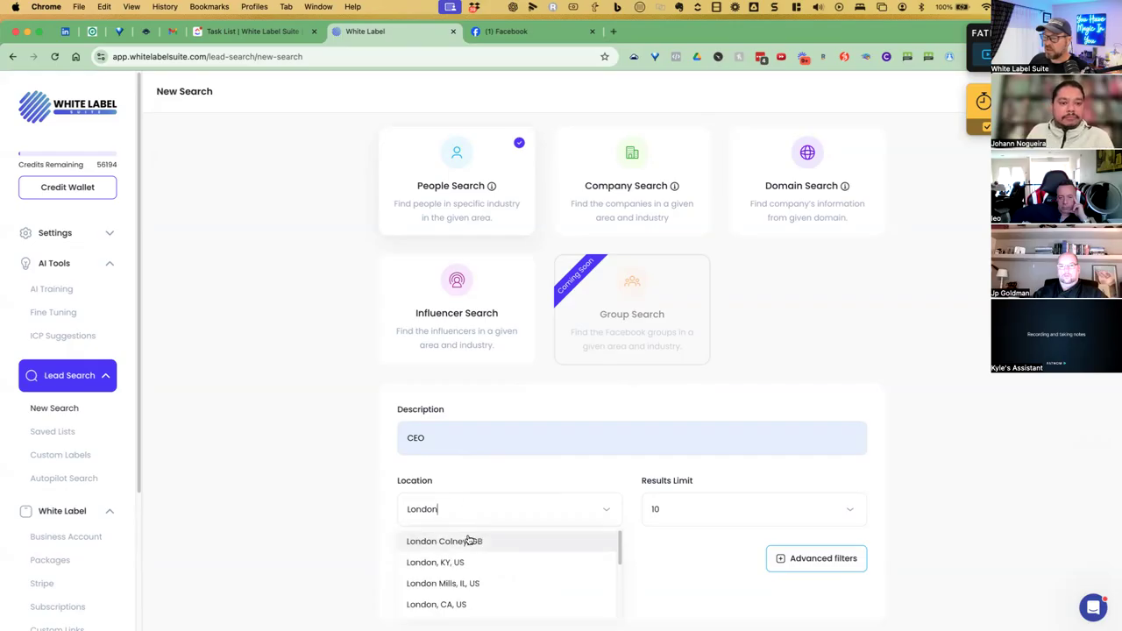
{"action": "scroll", "coordinate": [483, 573], "scroll_direction": "down", "scroll_amount": 1}
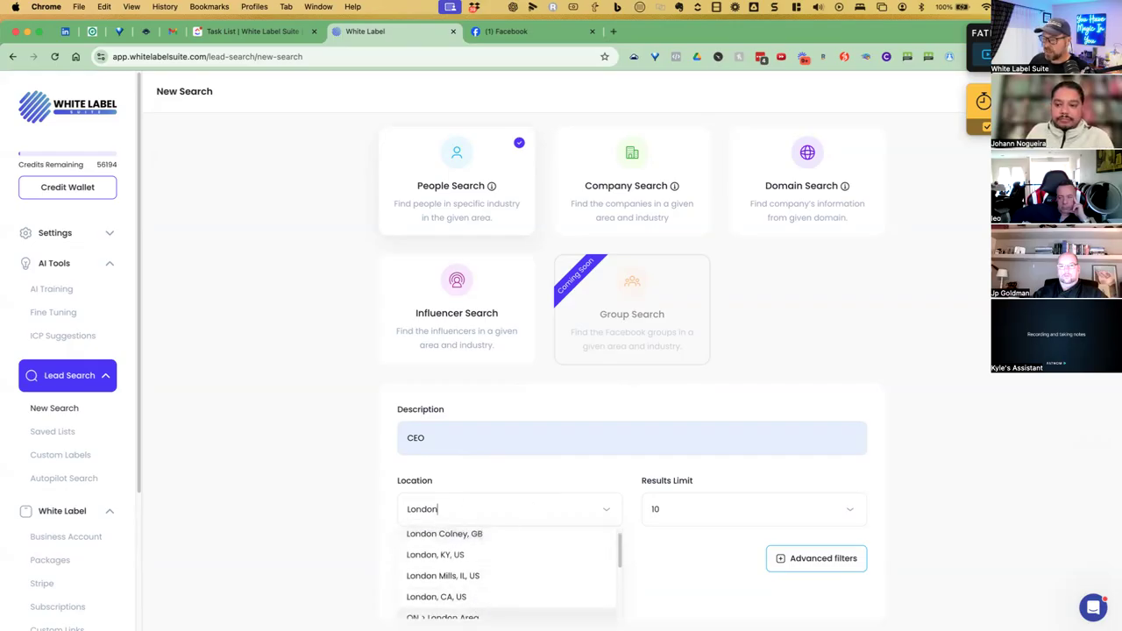
{"action": "left_click", "coordinate": [478, 617]}
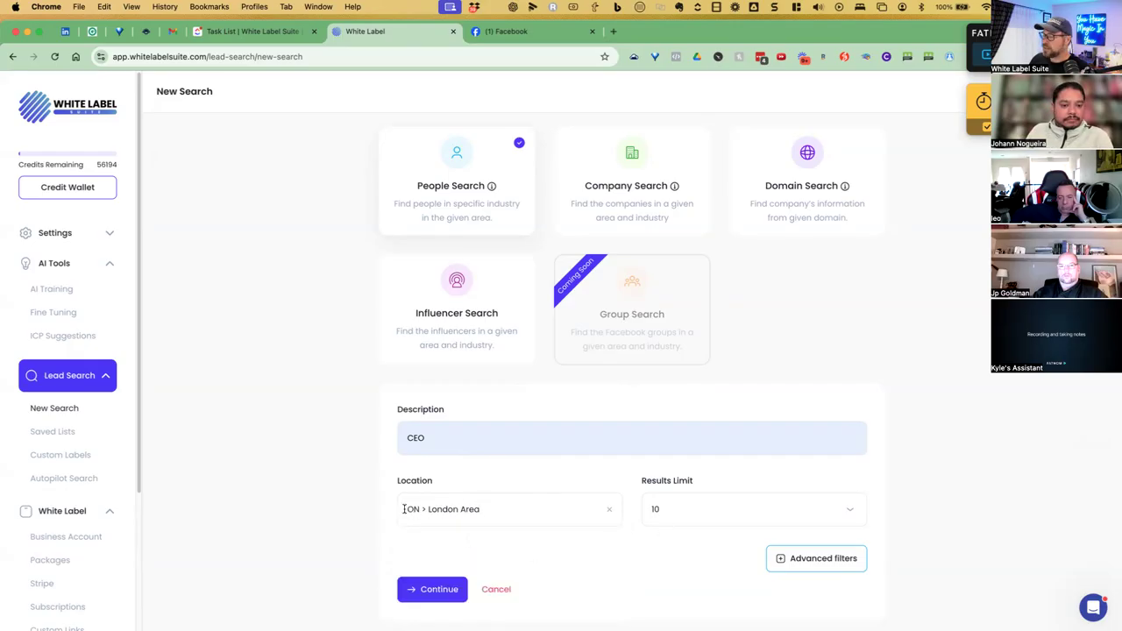
Show the advanced filters of the people search and look over the job, skill and company fields.
{"action": "left_click", "coordinate": [778, 560]}
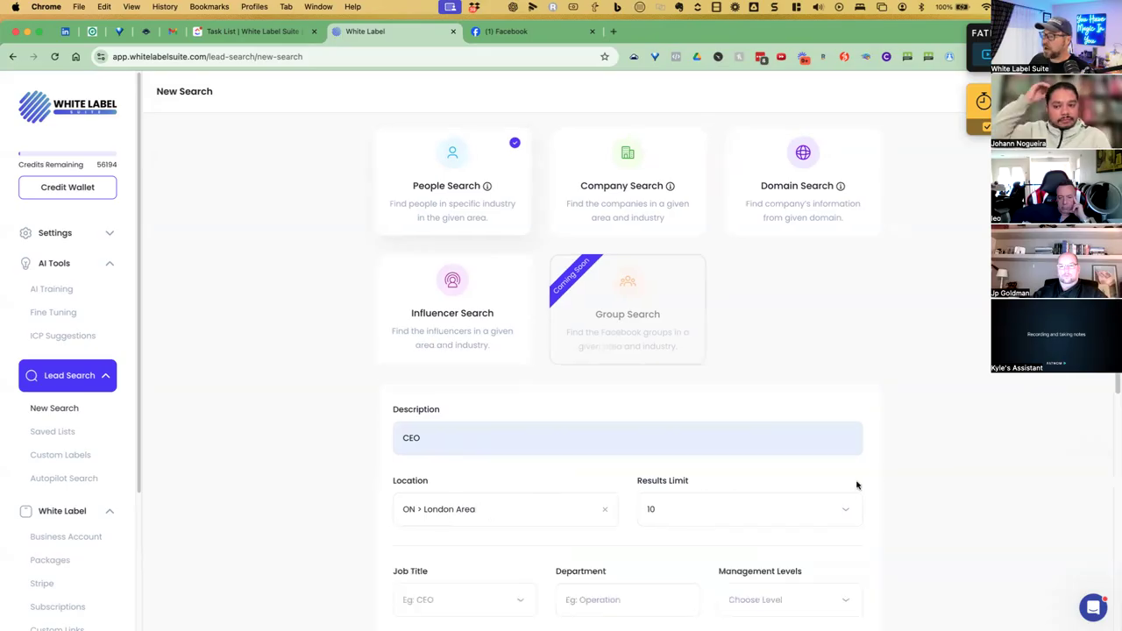
{"action": "scroll", "coordinate": [823, 472], "scroll_direction": "down", "scroll_amount": 2}
{"action": "scroll", "coordinate": [823, 472], "scroll_direction": "down", "scroll_amount": 1}
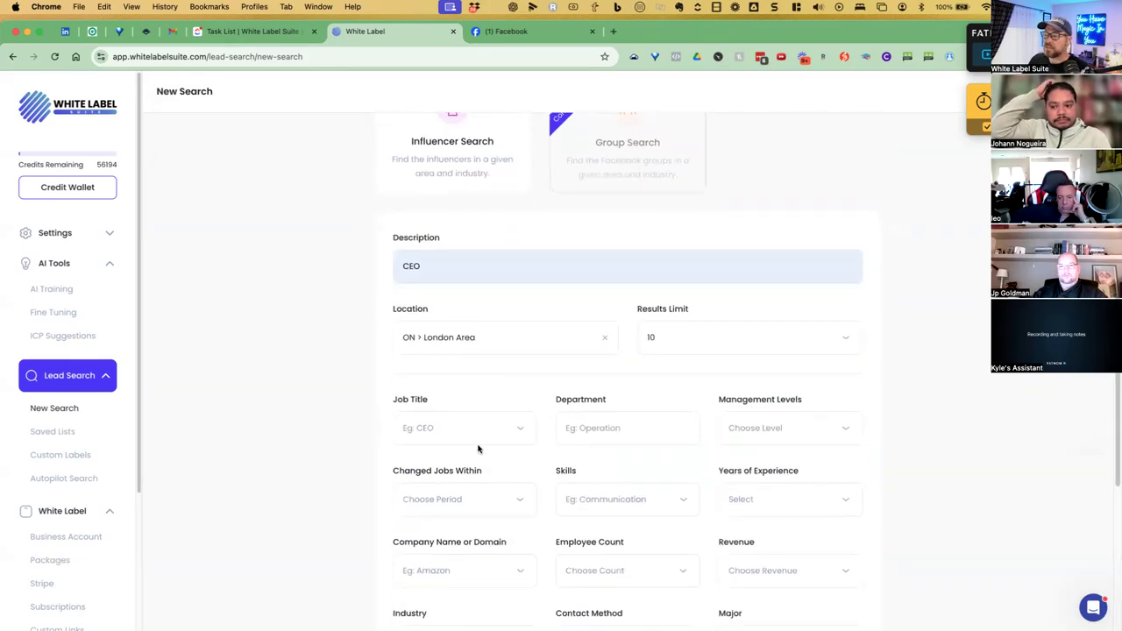
{"action": "scroll", "coordinate": [544, 451], "scroll_direction": "down", "scroll_amount": 1}
{"action": "scroll", "coordinate": [744, 462], "scroll_direction": "down", "scroll_amount": 1}
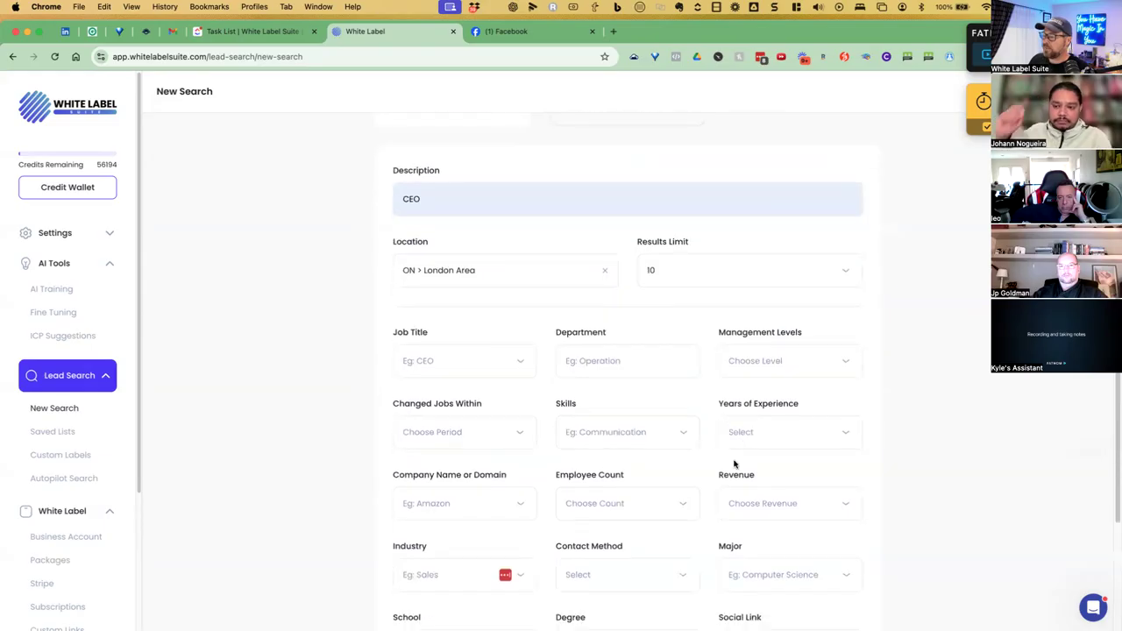
Examine the revenue and employee count options and the remaining filters from industry to contact info, without choosing any.
{"action": "left_click", "coordinate": [738, 491]}
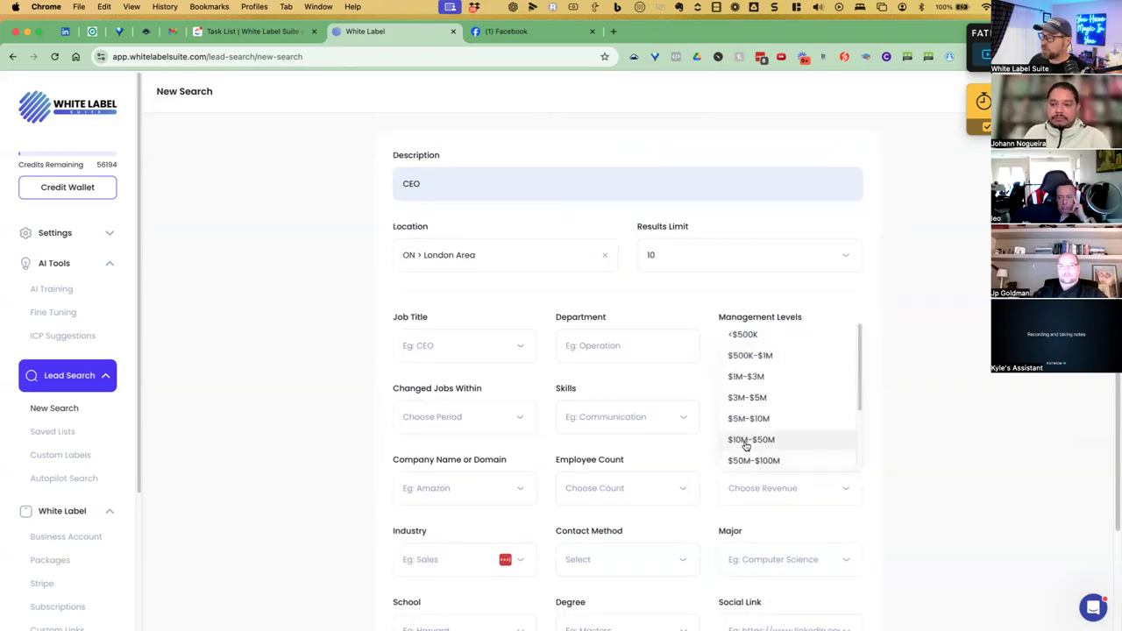
{"action": "left_click", "coordinate": [629, 482]}
{"action": "scroll", "coordinate": [611, 400], "scroll_direction": "down", "scroll_amount": 1}
{"action": "scroll", "coordinate": [714, 494], "scroll_direction": "down", "scroll_amount": 3}
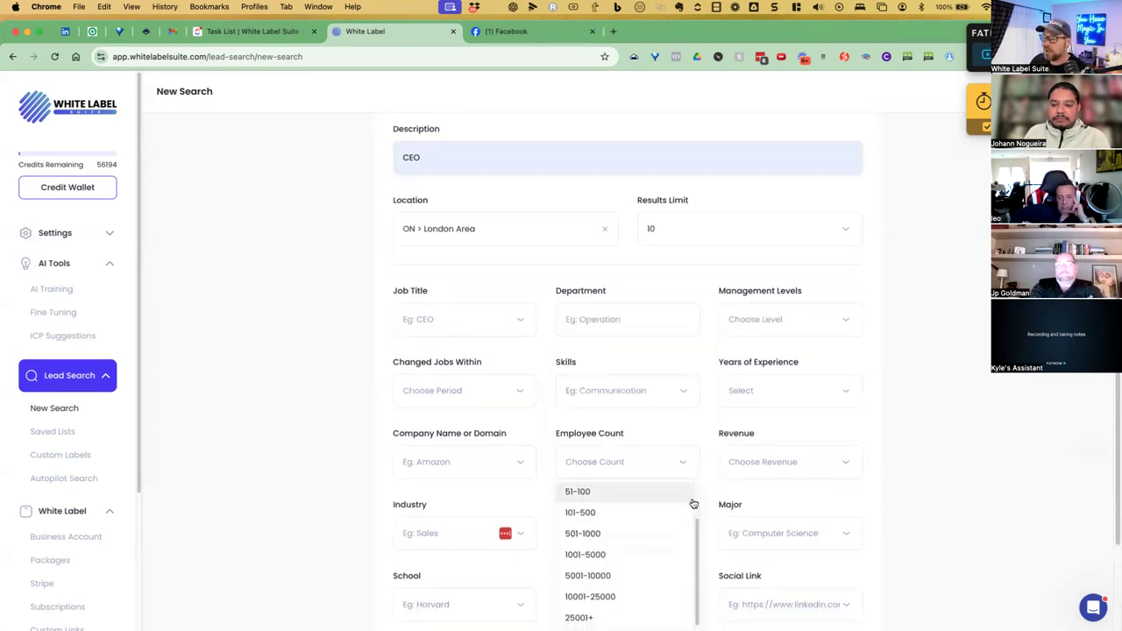
{"action": "left_click", "coordinate": [424, 509]}
{"action": "left_click_drag", "start_coordinate": [389, 468], "coordinate": [401, 468]}
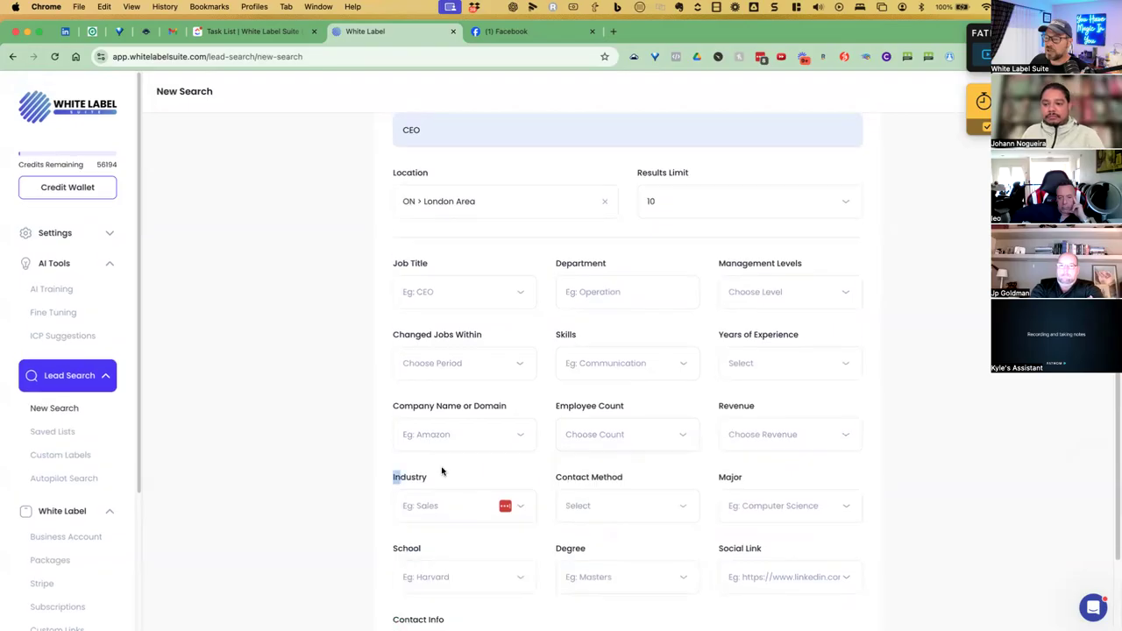
{"action": "scroll", "coordinate": [544, 467], "scroll_direction": "down", "scroll_amount": 3}
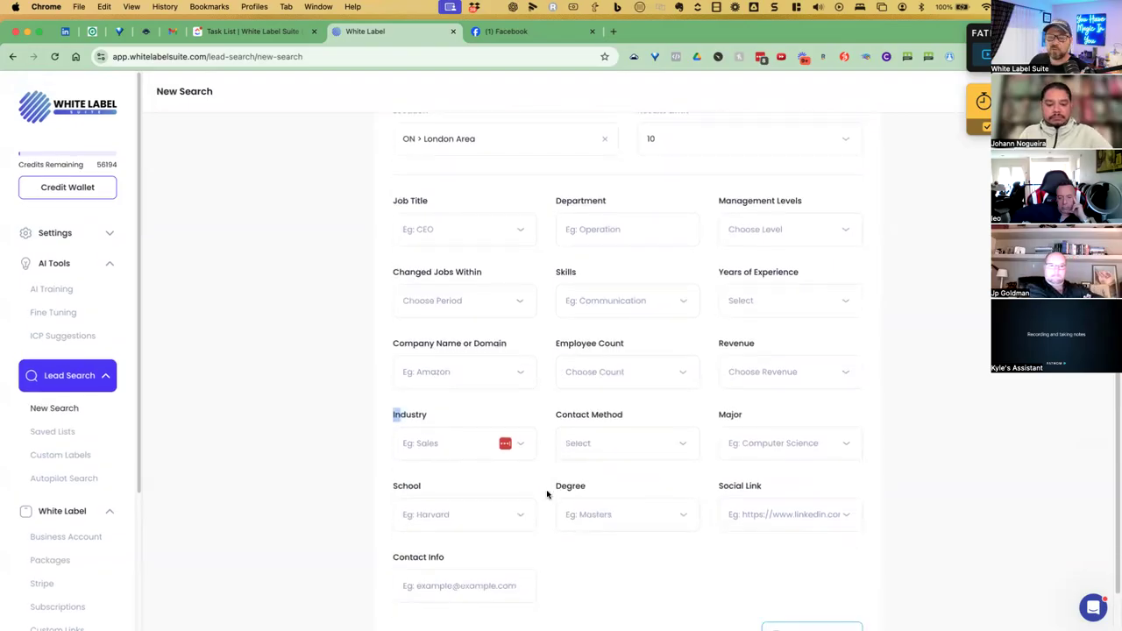
{"action": "scroll", "coordinate": [547, 495], "scroll_direction": "up", "scroll_amount": 10}
{"action": "scroll", "coordinate": [546, 496], "scroll_direction": "up", "scroll_amount": 1}
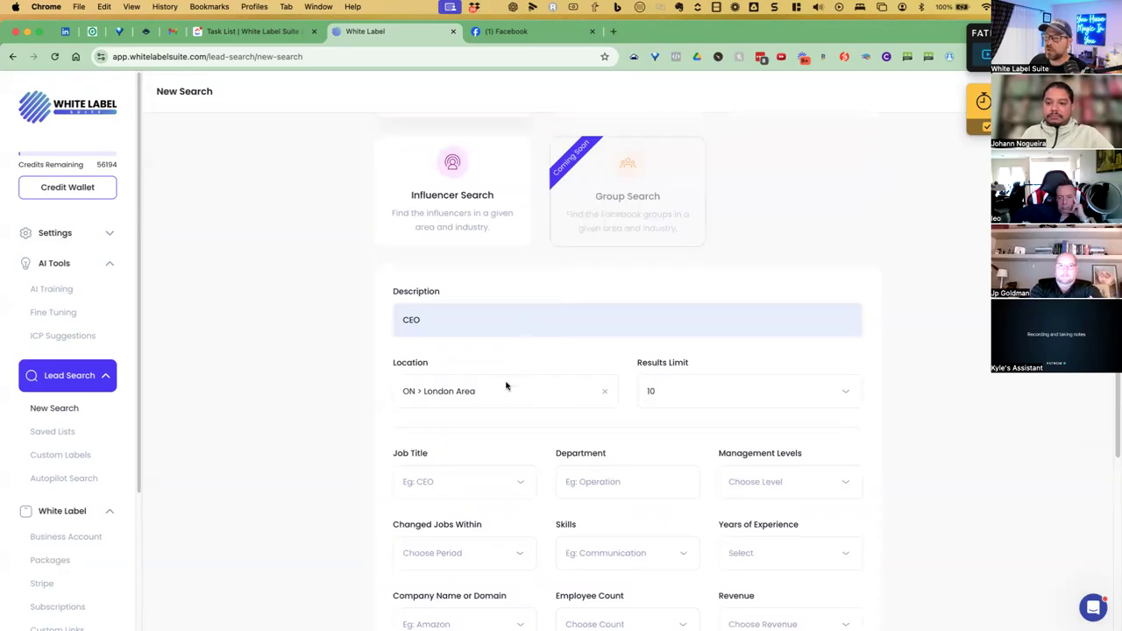
Change the people search location to London, GB and run the search.
{"action": "left_click", "coordinate": [563, 396]}
{"action": "left_click_drag", "start_coordinate": [492, 396], "coordinate": [401, 396]}
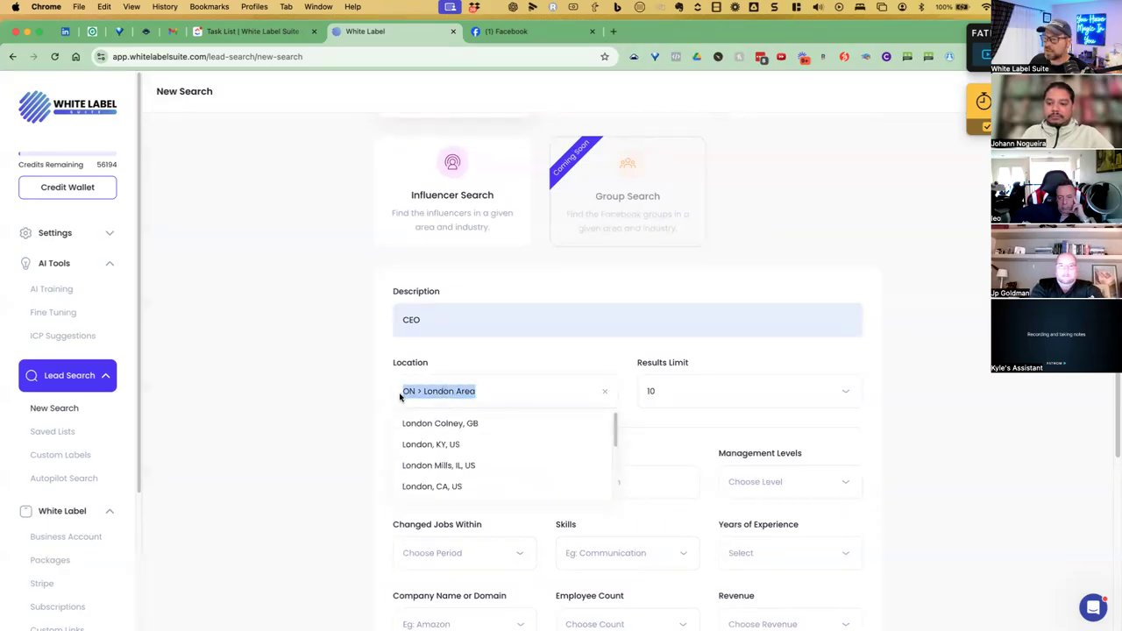
{"action": "type", "text": "London"}
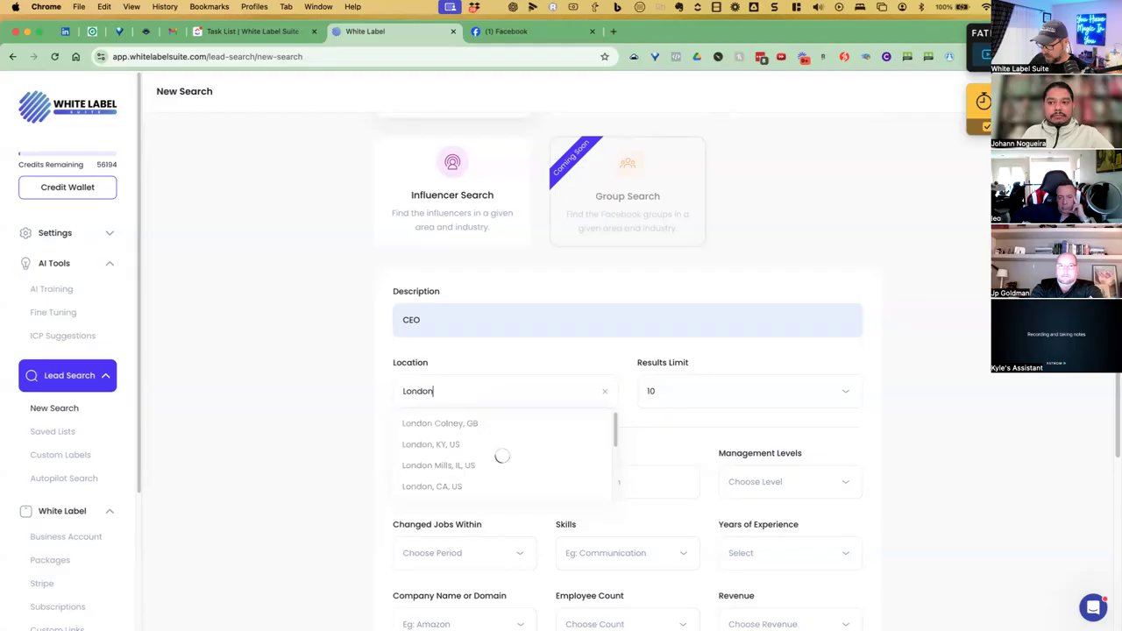
{"action": "type", "text": ", GB"}
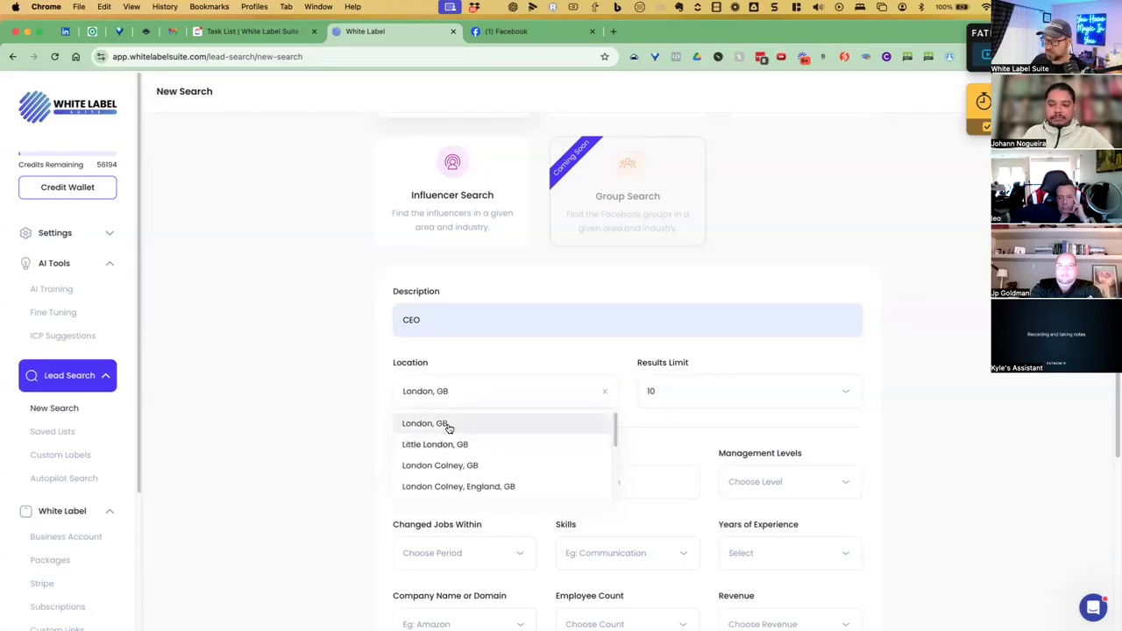
{"action": "left_click", "coordinate": [439, 424]}
{"action": "scroll", "coordinate": [674, 434], "scroll_direction": "down", "scroll_amount": 3}
{"action": "scroll", "coordinate": [680, 439], "scroll_direction": "down", "scroll_amount": 3}
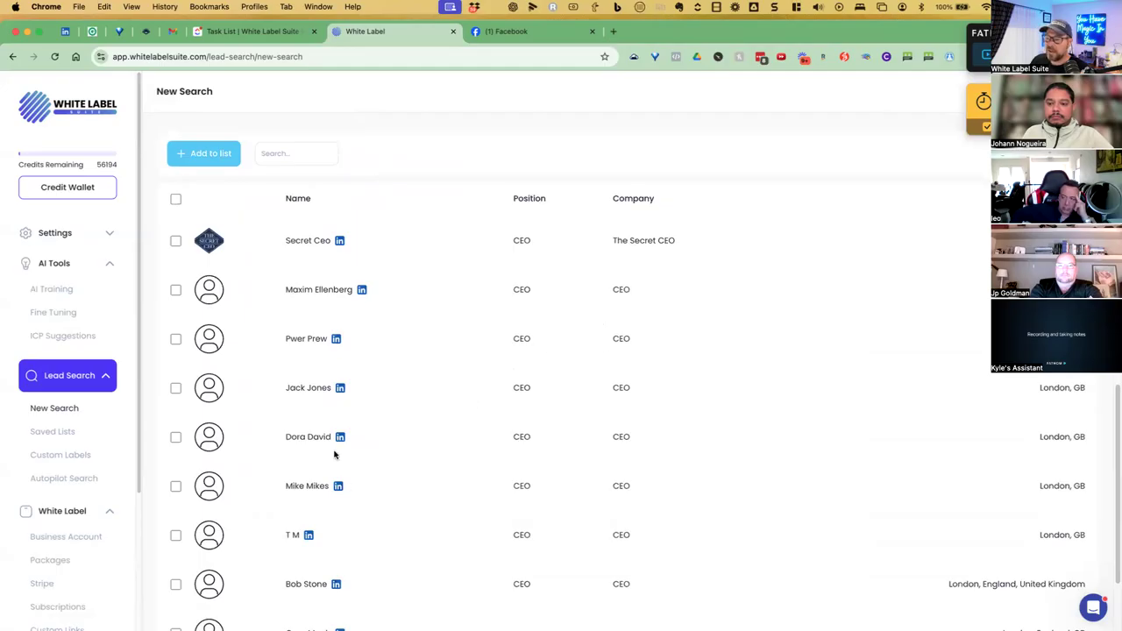
Look through the CEO search results, view one person's LinkedIn profile and return to the results.
{"action": "scroll", "coordinate": [340, 405], "scroll_direction": "down", "scroll_amount": 3}
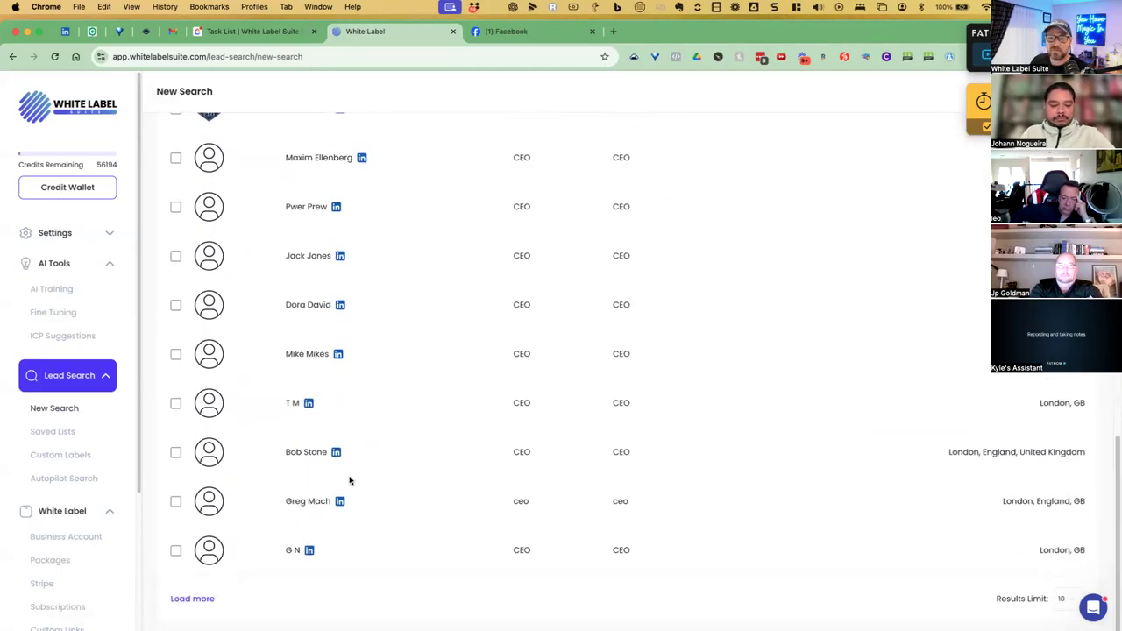
{"action": "scroll", "coordinate": [348, 480], "scroll_direction": "up", "scroll_amount": 5}
{"action": "scroll", "coordinate": [348, 481], "scroll_direction": "down", "scroll_amount": 4}
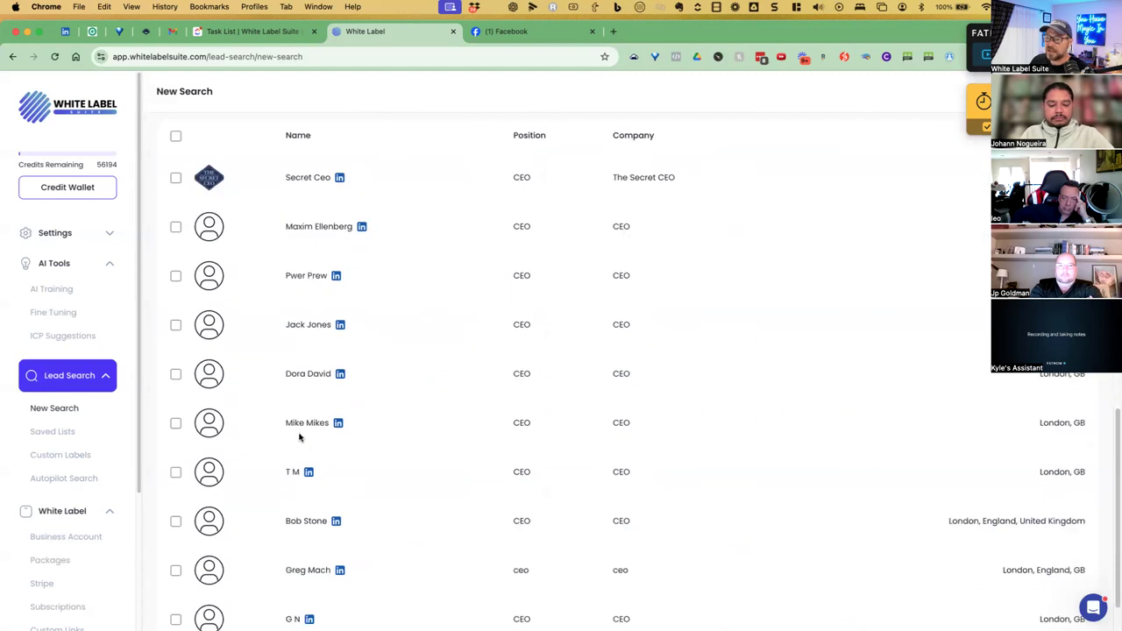
{"action": "left_click", "coordinate": [337, 424]}
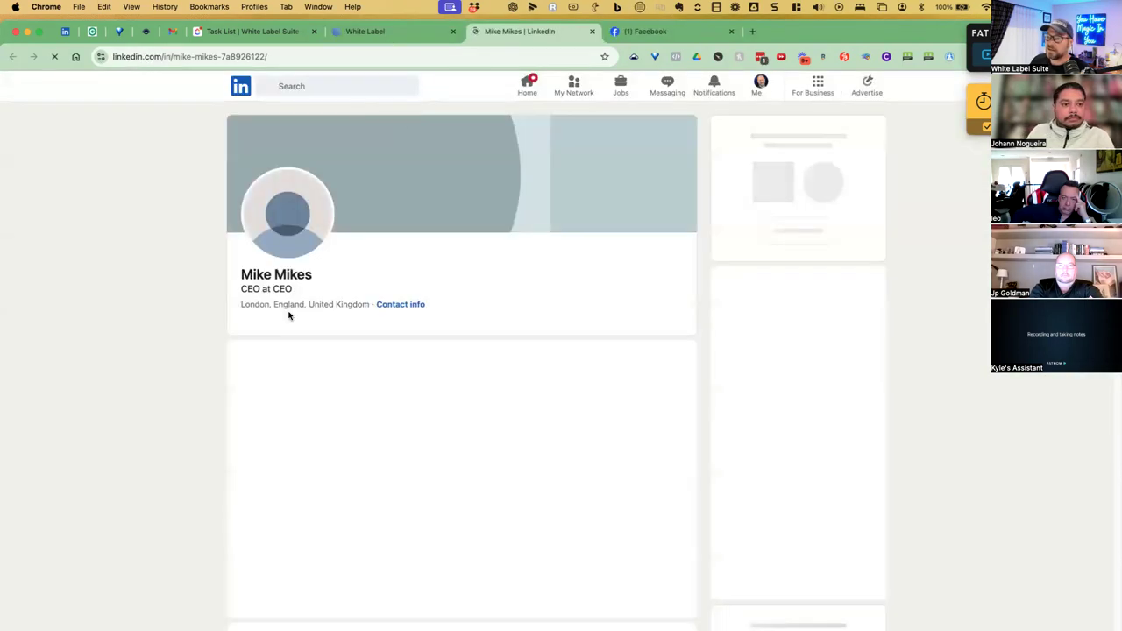
{"action": "left_click", "coordinate": [367, 31]}
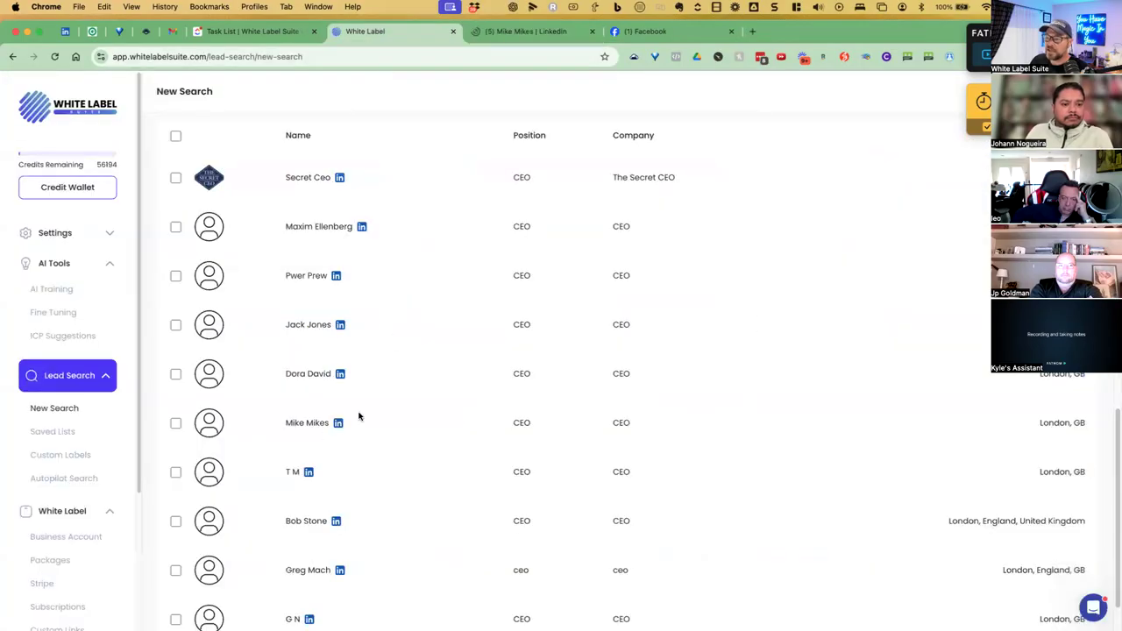
Select all the found people, add them to the Test - Individual list and show the saved lists.
{"action": "scroll", "coordinate": [316, 394], "scroll_direction": "up", "scroll_amount": 3}
{"action": "left_click", "coordinate": [176, 336]}
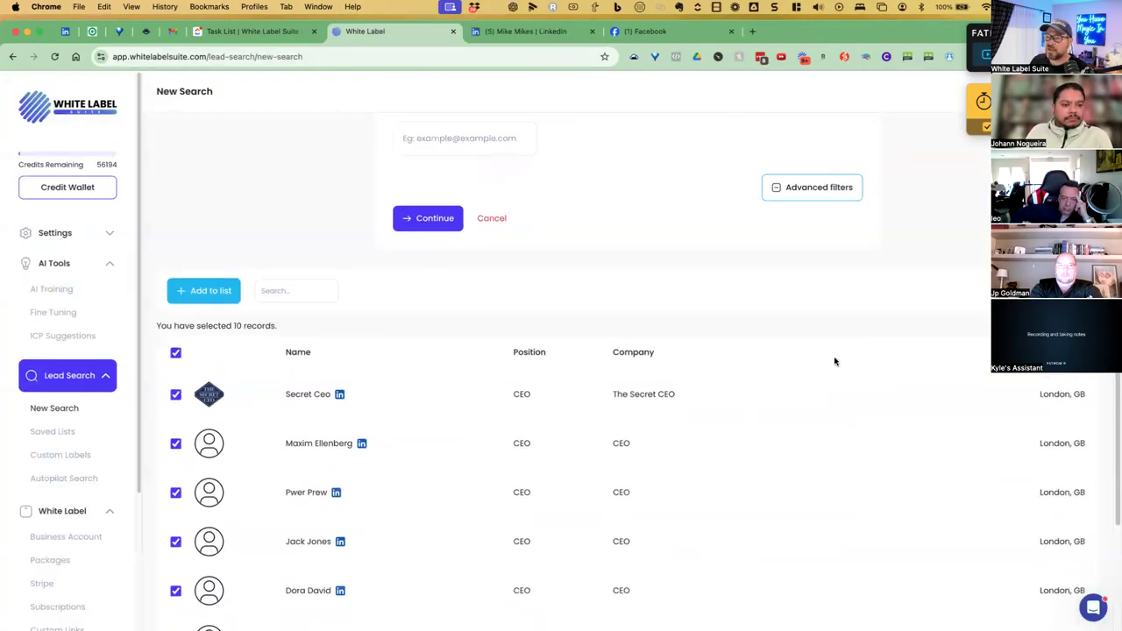
{"action": "left_click", "coordinate": [186, 302]}
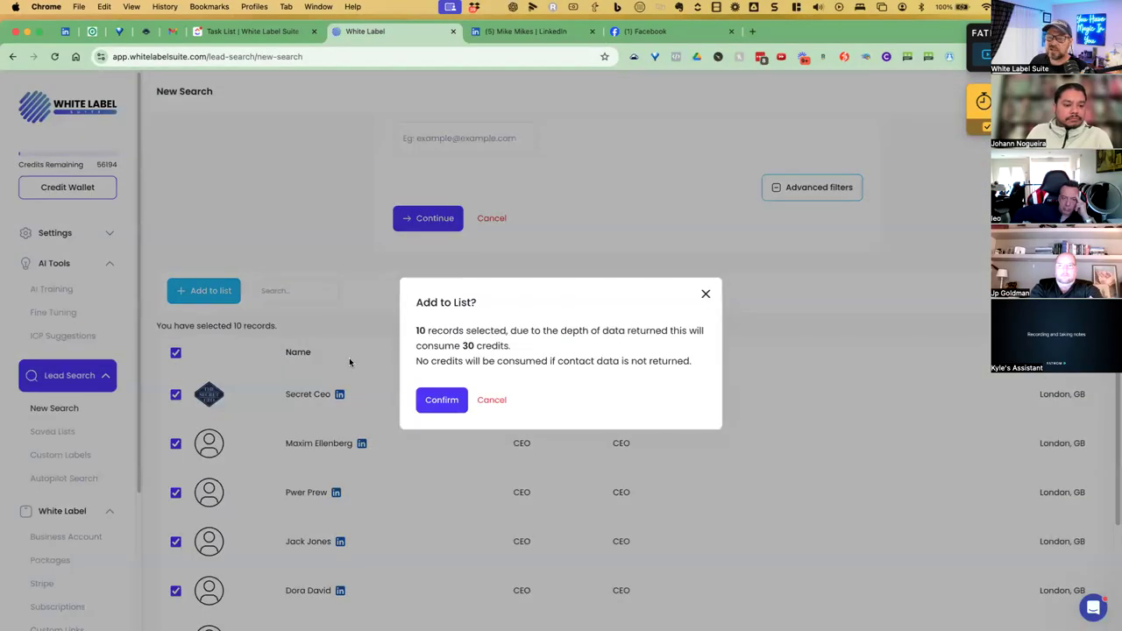
{"action": "left_click", "coordinate": [438, 400]}
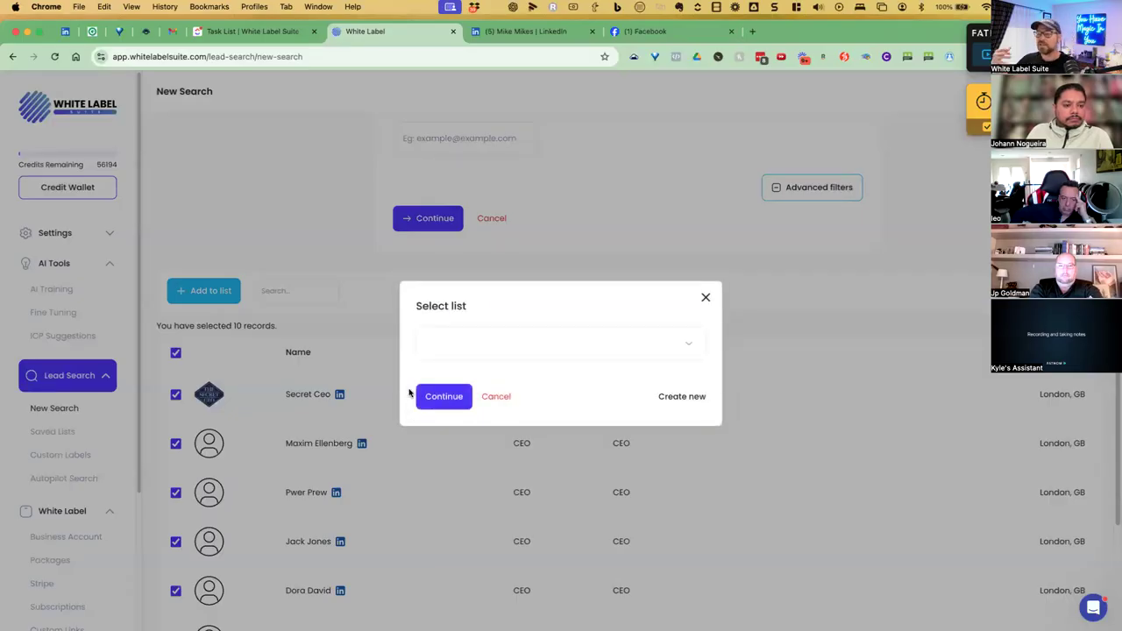
{"action": "left_click", "coordinate": [466, 342]}
{"action": "left_click", "coordinate": [470, 376]}
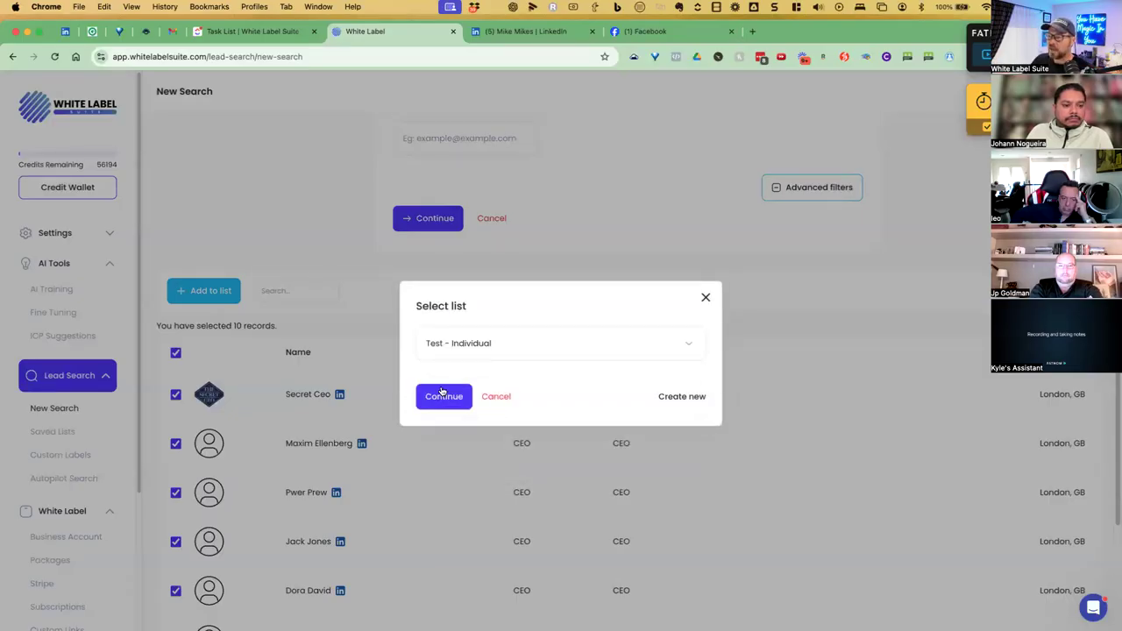
{"action": "left_click", "coordinate": [442, 394]}
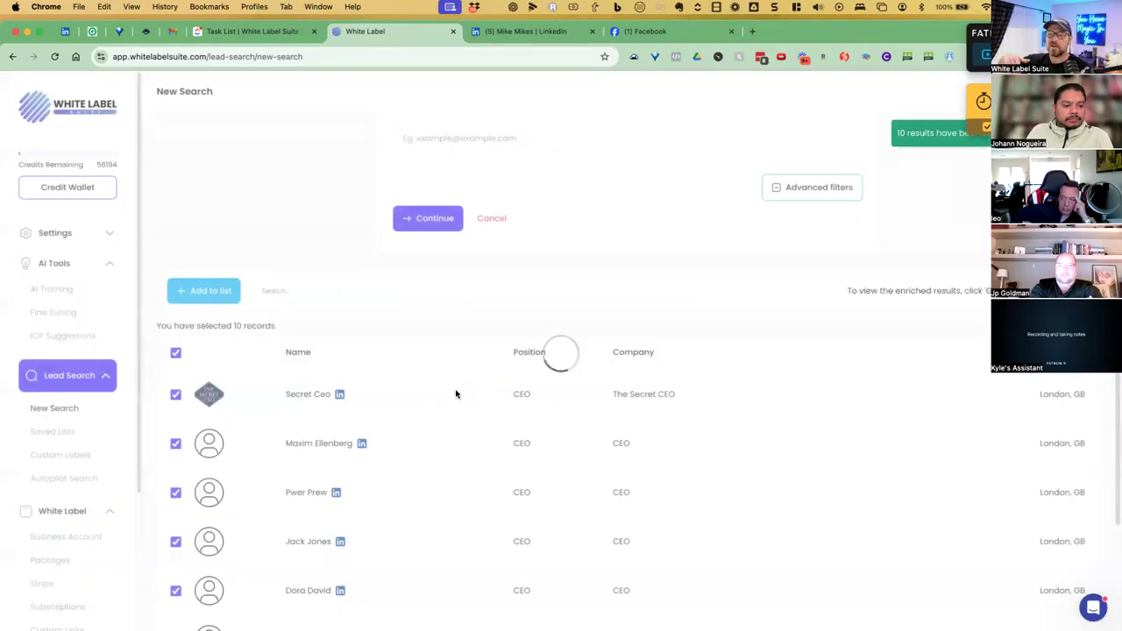
{"action": "left_click", "coordinate": [67, 433]}
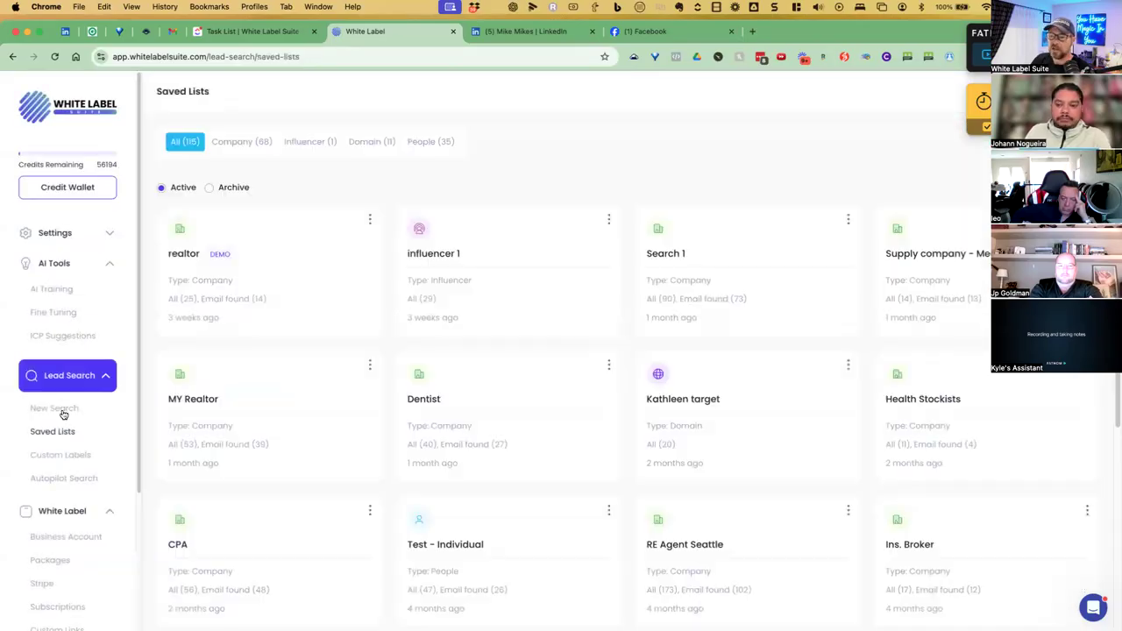
Start a new Influencer Search and look over its platform choices and first filters.
{"action": "left_click", "coordinate": [63, 412]}
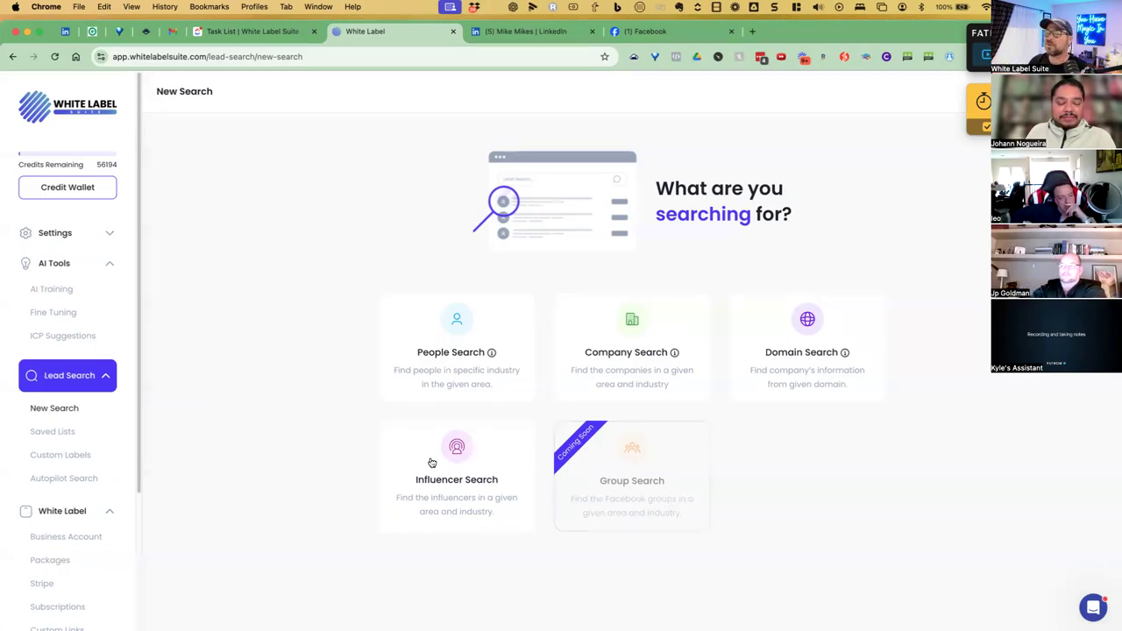
{"action": "left_click", "coordinate": [431, 466]}
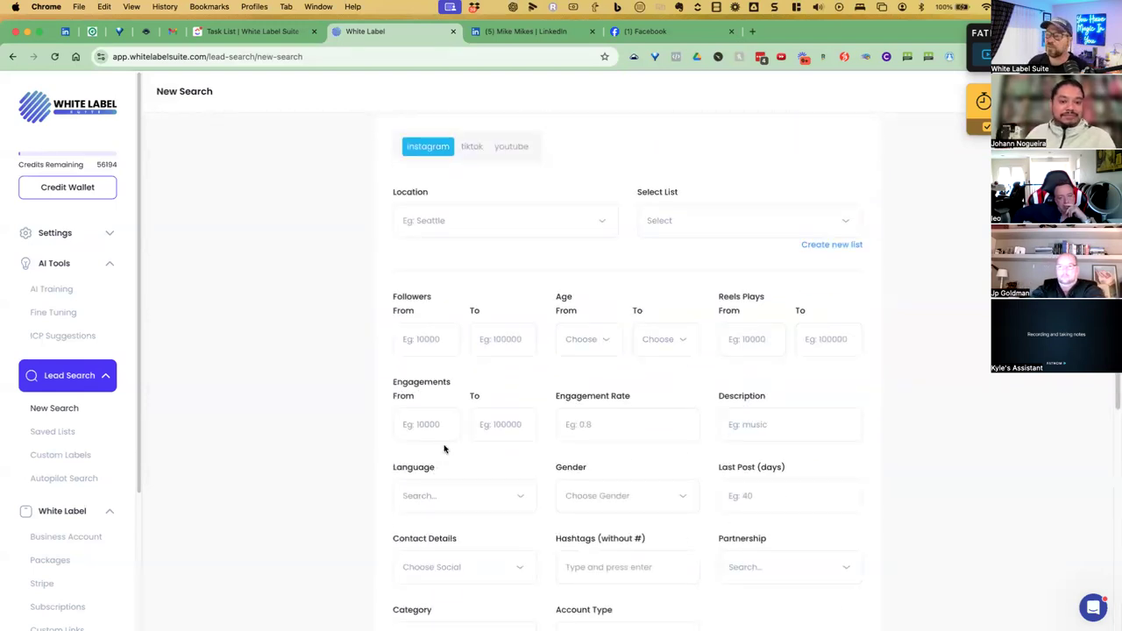
{"action": "scroll", "coordinate": [333, 340], "scroll_direction": "up", "scroll_amount": 1}
{"action": "scroll", "coordinate": [333, 340], "scroll_direction": "up", "scroll_amount": 2}
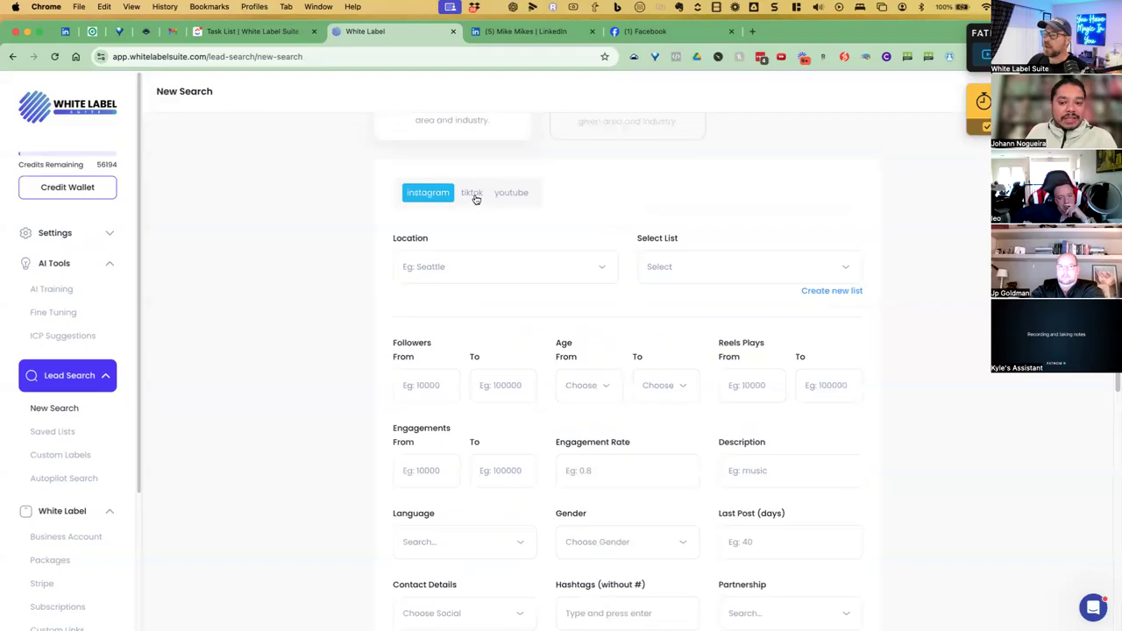
{"action": "scroll", "coordinate": [616, 211], "scroll_direction": "down", "scroll_amount": 1}
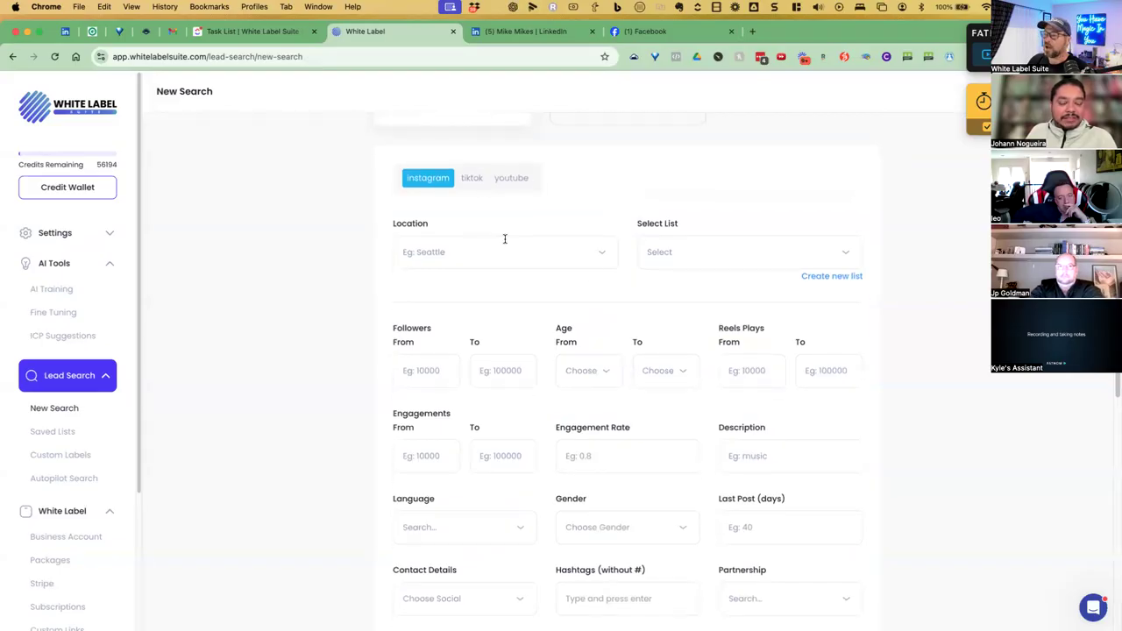
Set the description of the Instagram influencer search to Real estate investing.
{"action": "left_click", "coordinate": [742, 457]}
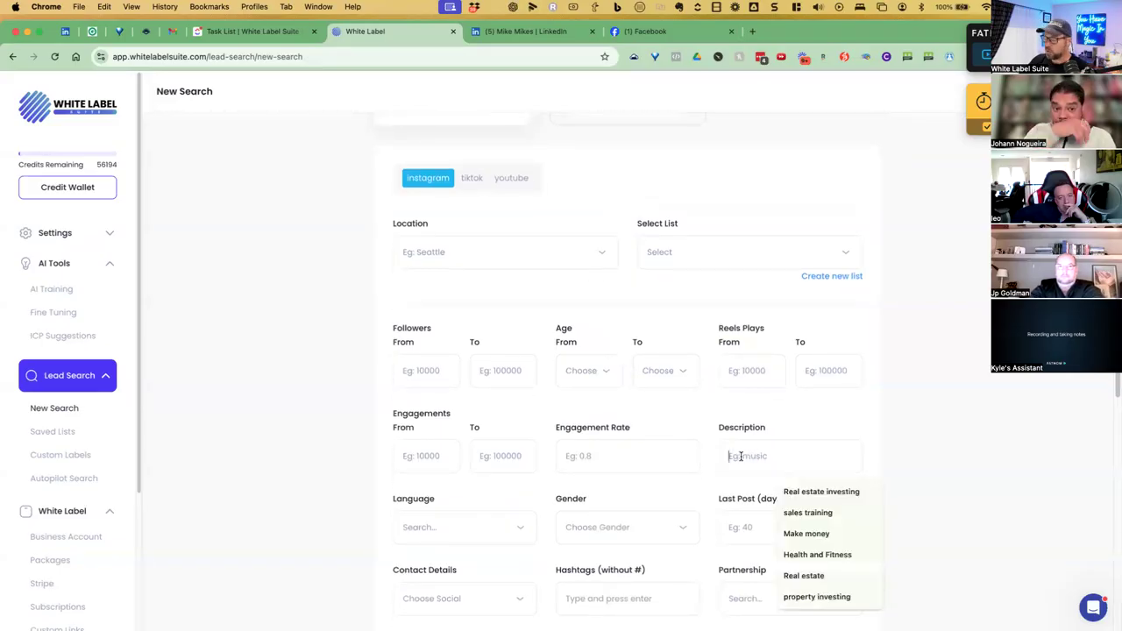
{"action": "type", "text": "Real"}
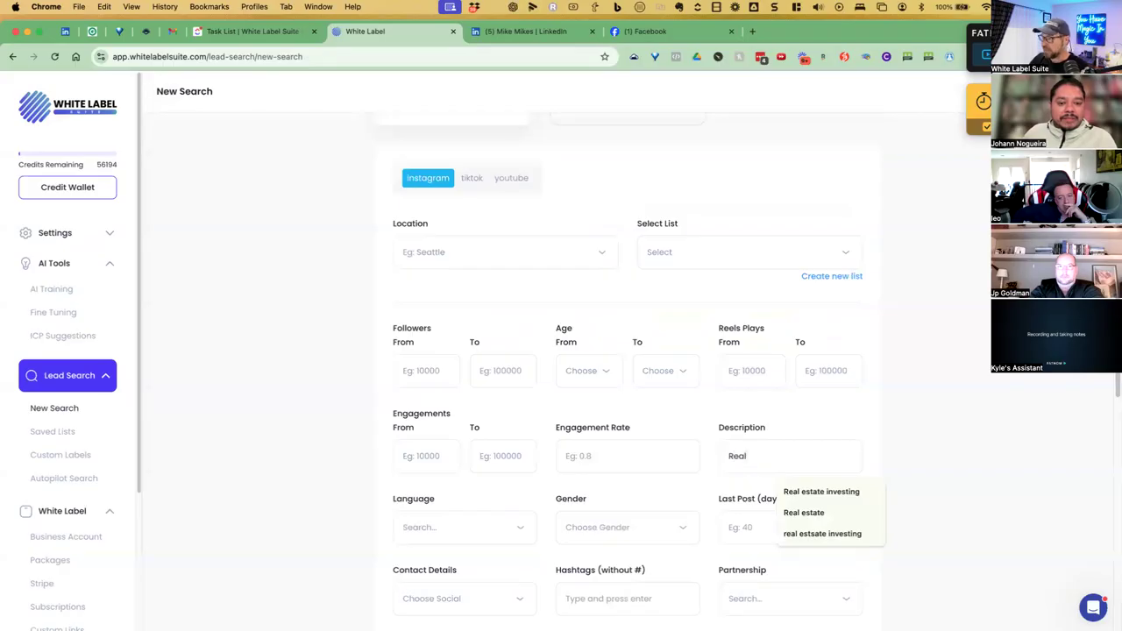
{"action": "left_click", "coordinate": [820, 492]}
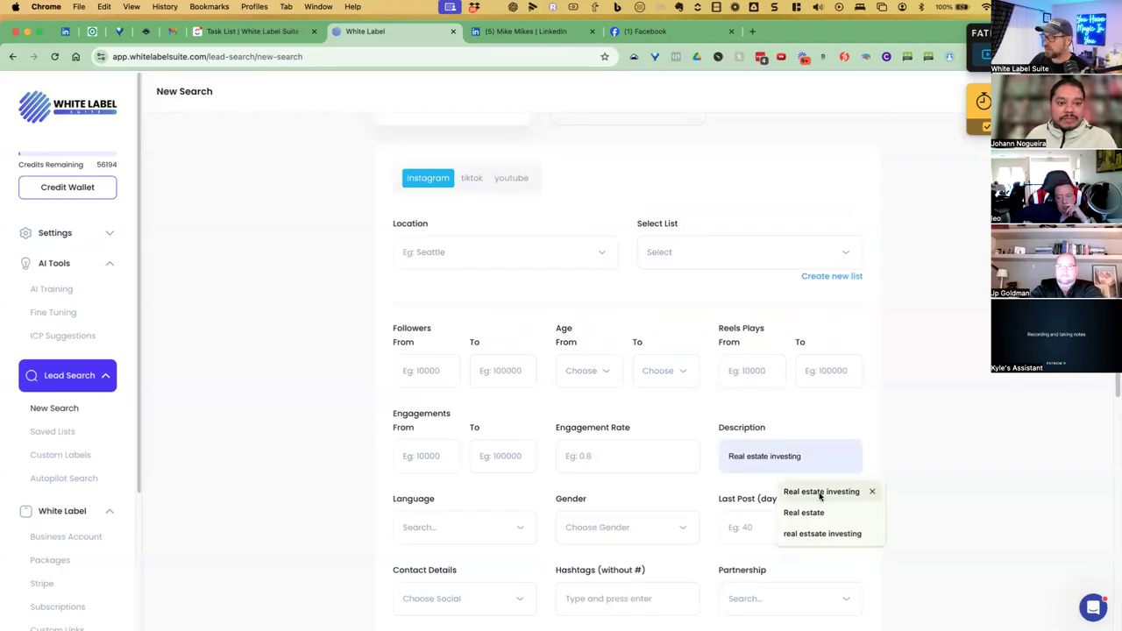
Set the influencer search location to Sydney, Australia.
{"action": "left_click", "coordinate": [447, 253]}
{"action": "type", "text": "New"}
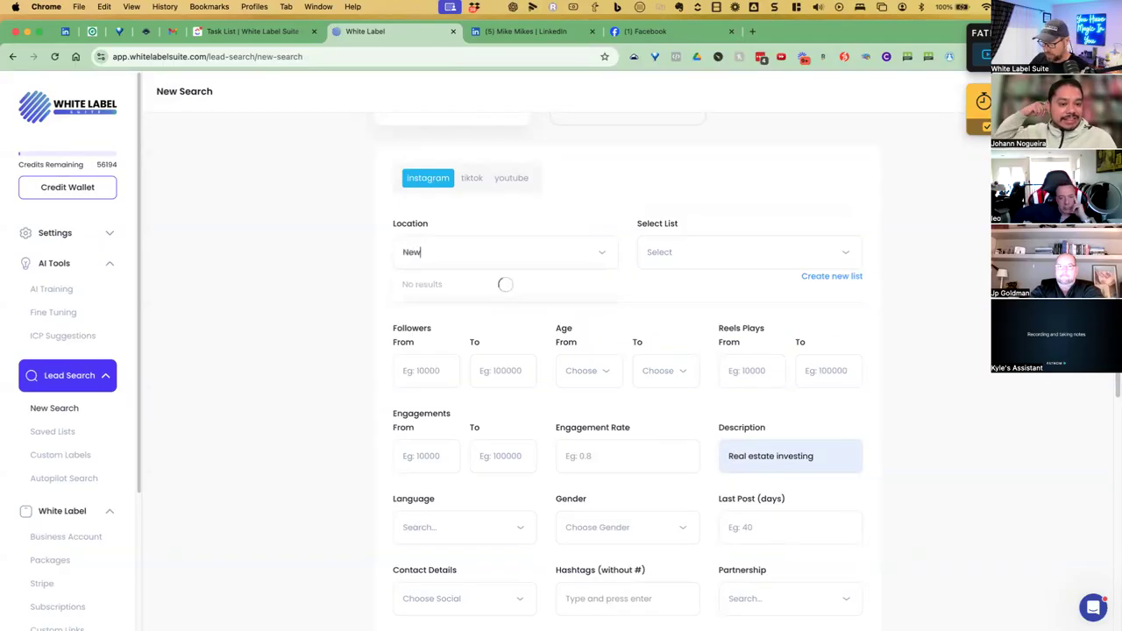
{"action": "key", "text": "BackSpace"}
{"action": "key", "text": "BackSpace"}
{"action": "key", "text": "BackSpace"}
{"action": "type", "text": "Sydney"}
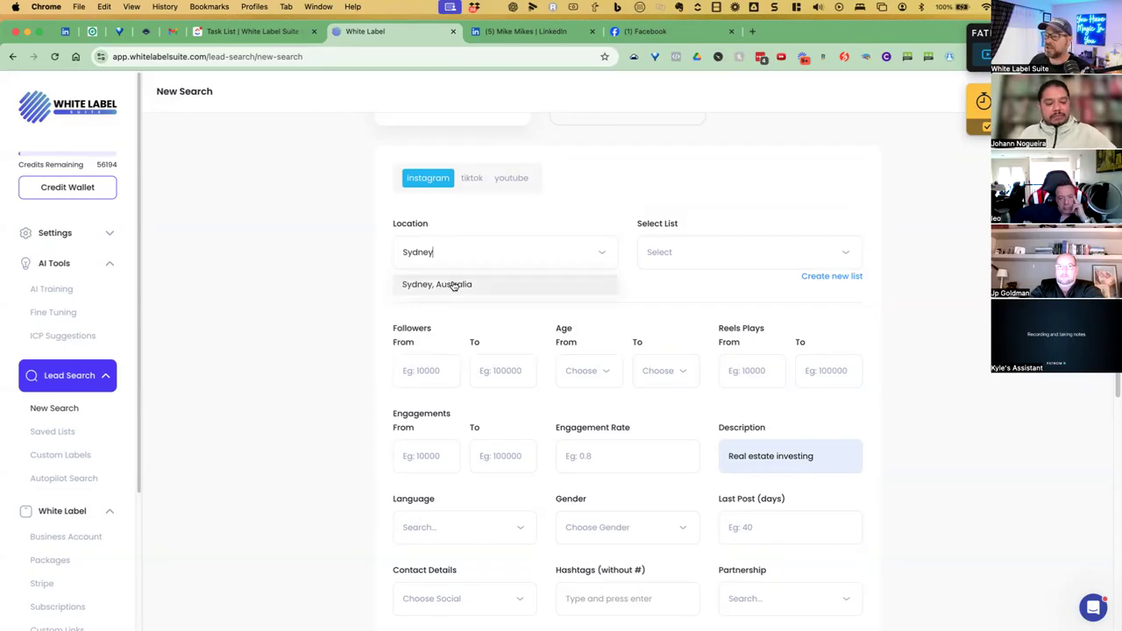
{"action": "left_click", "coordinate": [450, 284]}
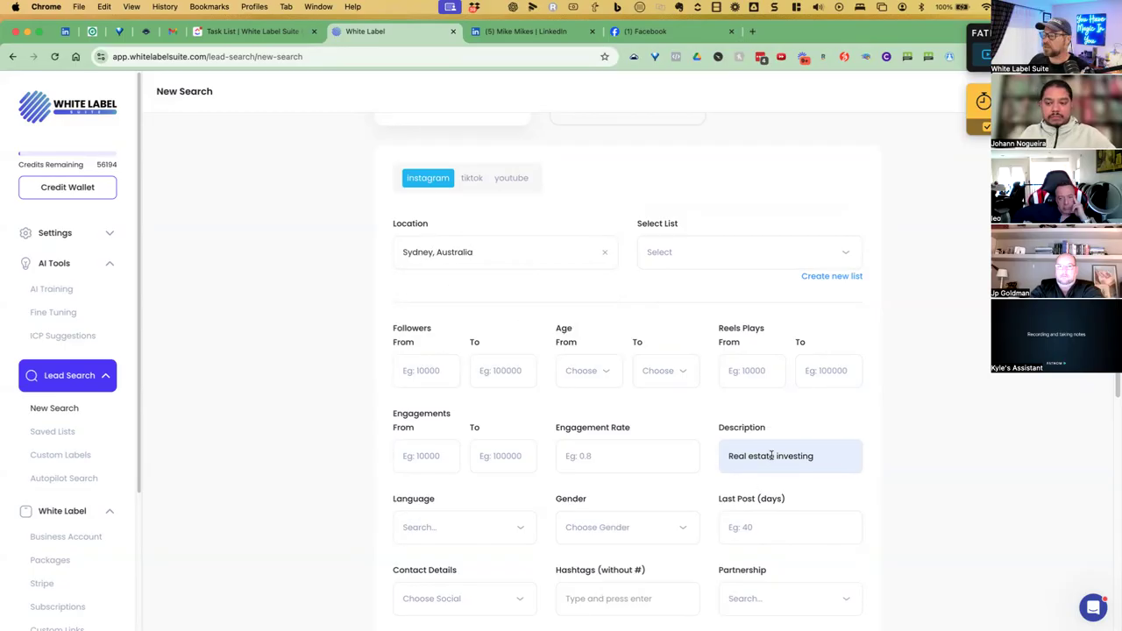
Review the remaining influencer and audience filters, choose an existing list for the results and run the search.
{"action": "scroll", "coordinate": [702, 449], "scroll_direction": "down", "scroll_amount": 2}
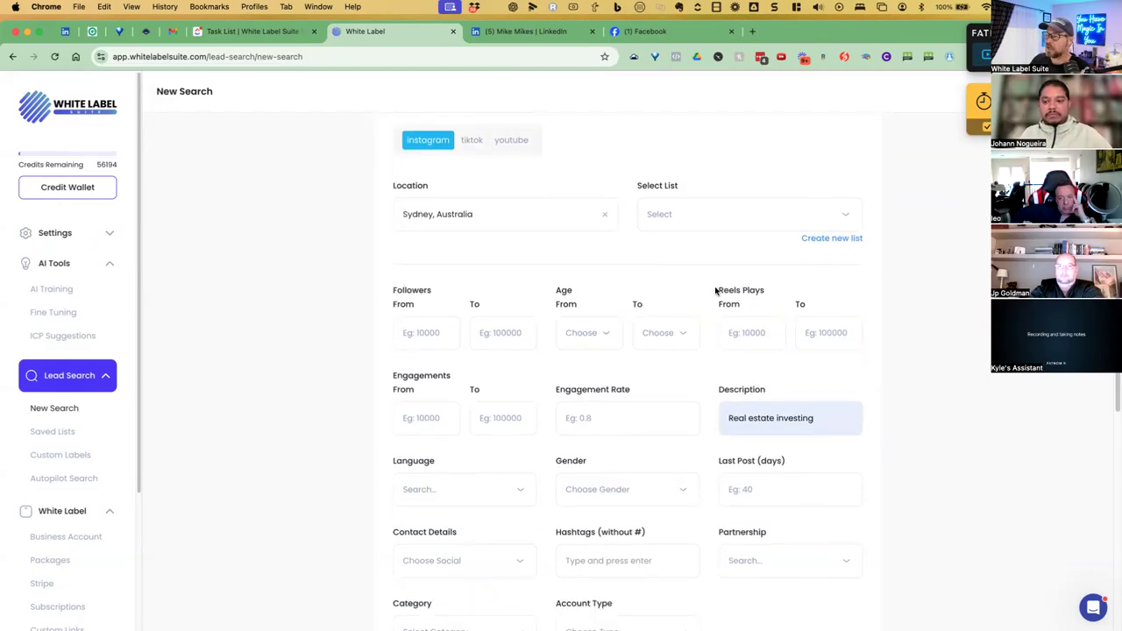
{"action": "scroll", "coordinate": [715, 290], "scroll_direction": "down", "scroll_amount": 3}
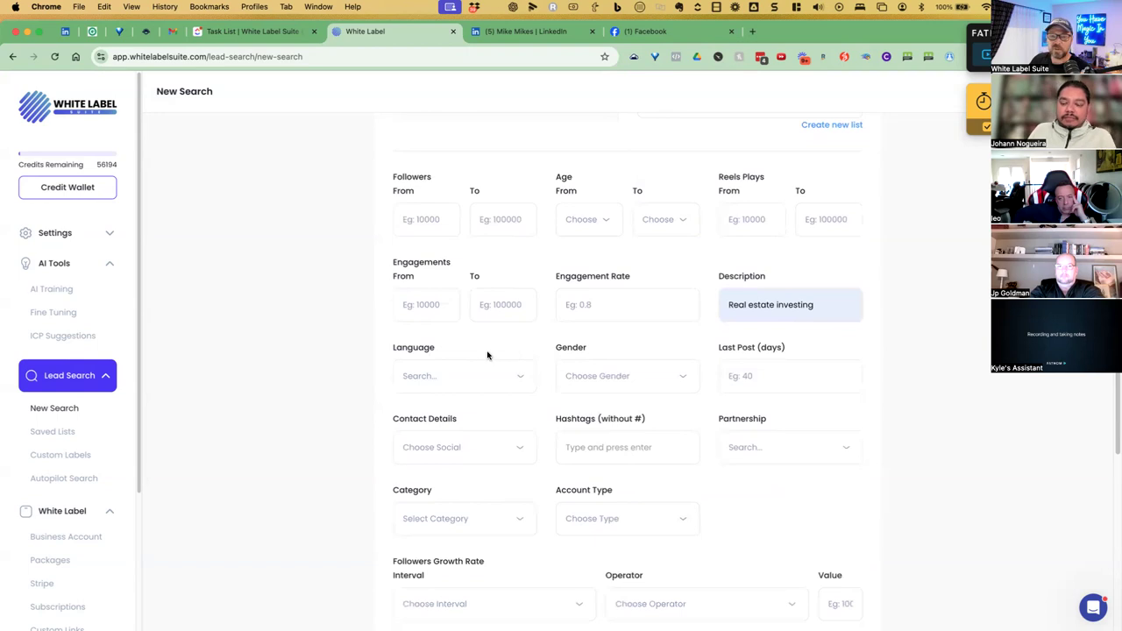
{"action": "scroll", "coordinate": [487, 355], "scroll_direction": "down", "scroll_amount": 3}
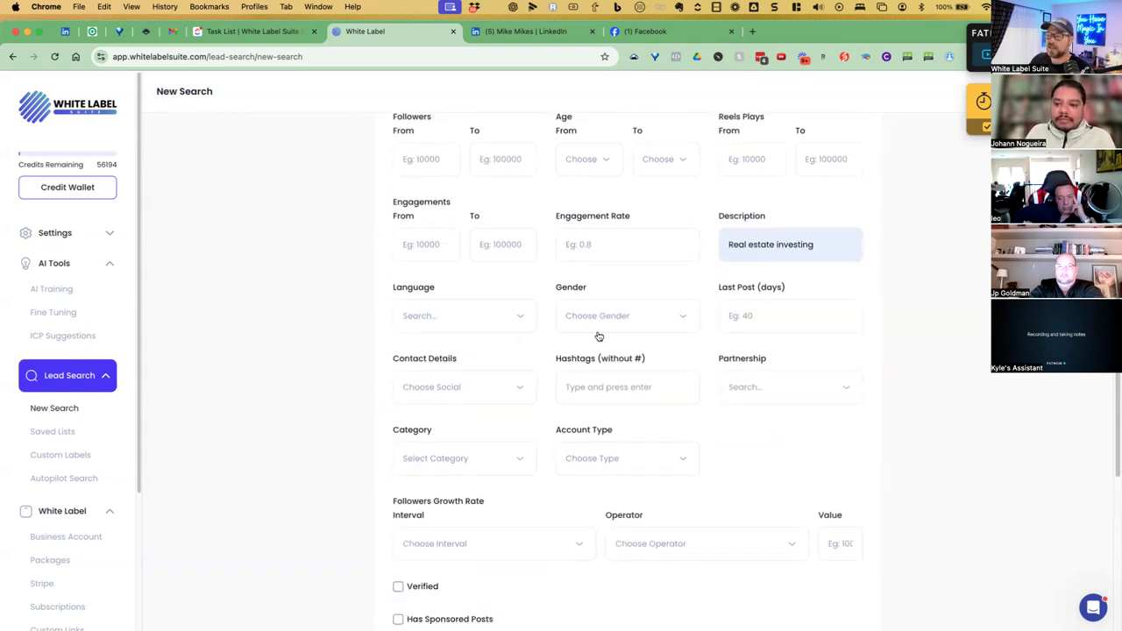
{"action": "scroll", "coordinate": [599, 336], "scroll_direction": "down", "scroll_amount": 5}
{"action": "scroll", "coordinate": [413, 436], "scroll_direction": "down", "scroll_amount": 3}
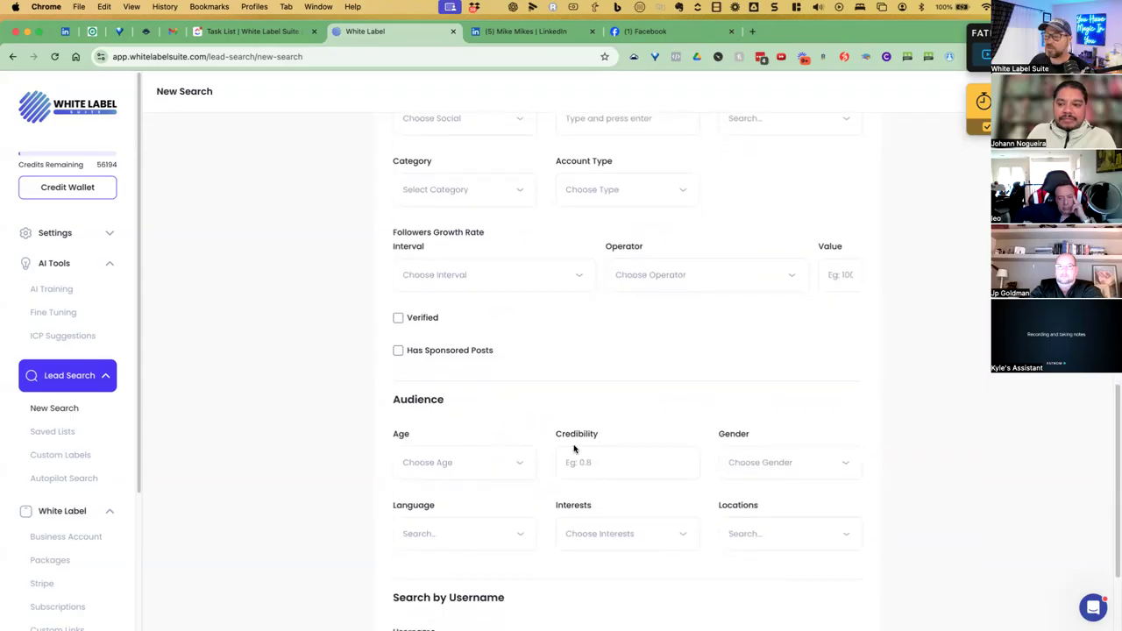
{"action": "scroll", "coordinate": [575, 445], "scroll_direction": "down", "scroll_amount": 4}
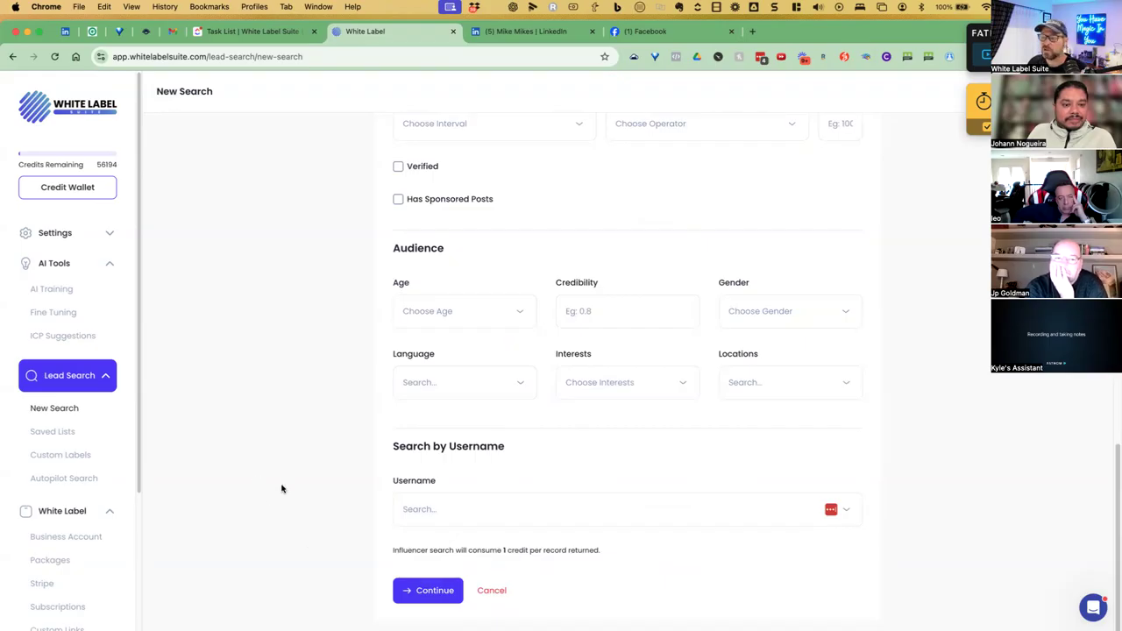
{"action": "scroll", "coordinate": [458, 521], "scroll_direction": "up", "scroll_amount": 10}
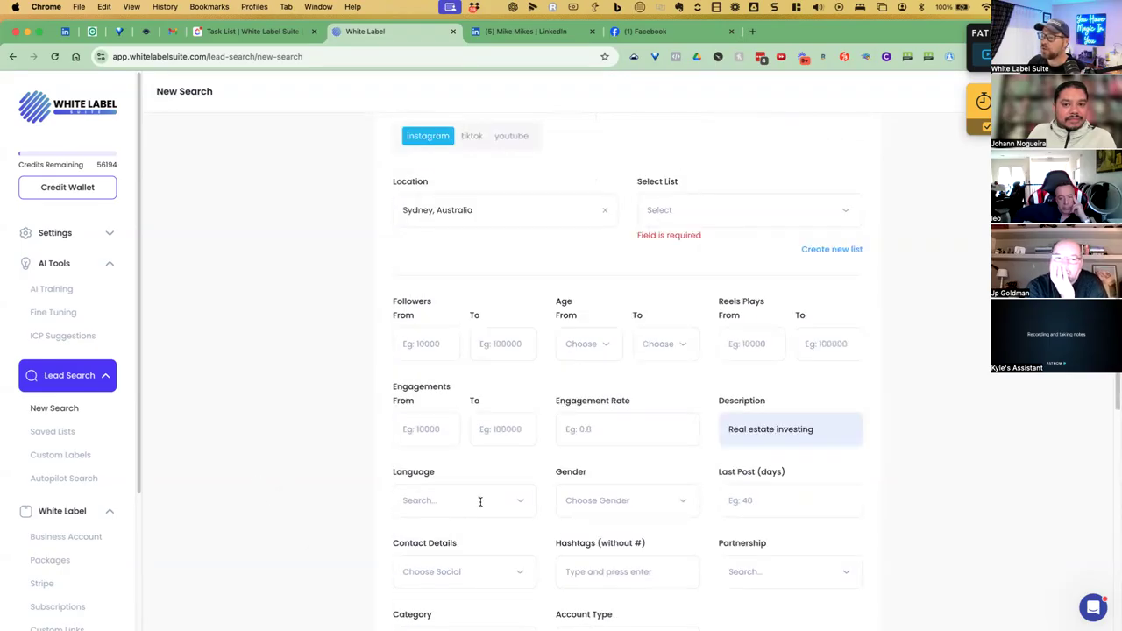
{"action": "left_click", "coordinate": [669, 213]}
{"action": "left_click", "coordinate": [671, 256]}
{"action": "scroll", "coordinate": [524, 414], "scroll_direction": "down", "scroll_amount": 10}
{"action": "left_click", "coordinate": [444, 590]}
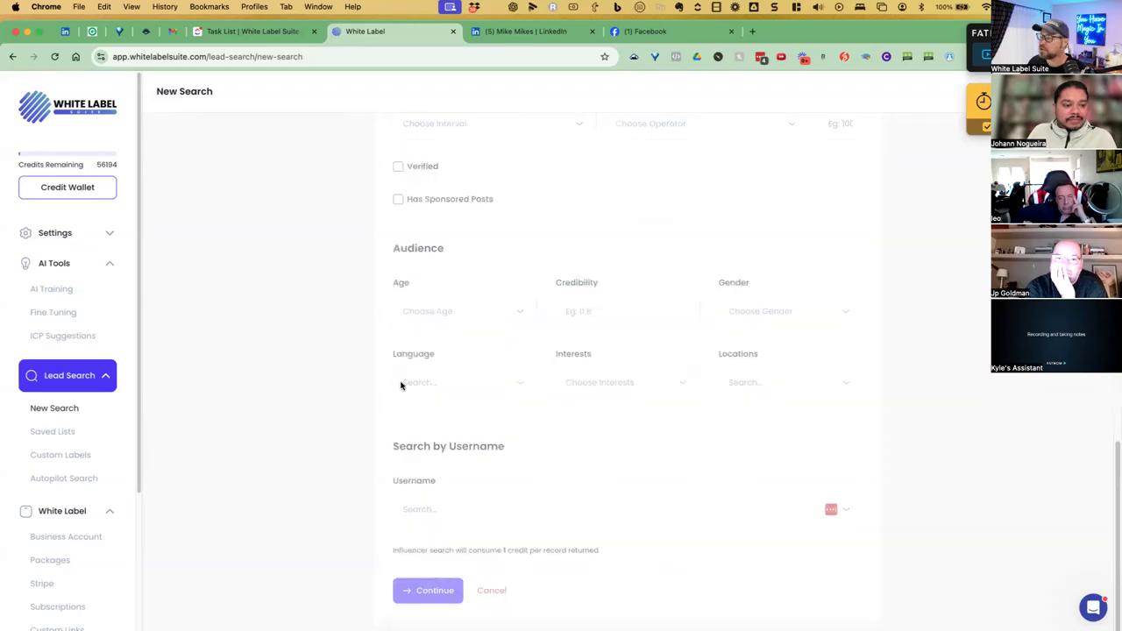
Look over the influencer results and examine the first influencer's bio and posts on their Instagram profile.
{"action": "left_click_drag", "start_coordinate": [249, 228], "coordinate": [345, 327]}
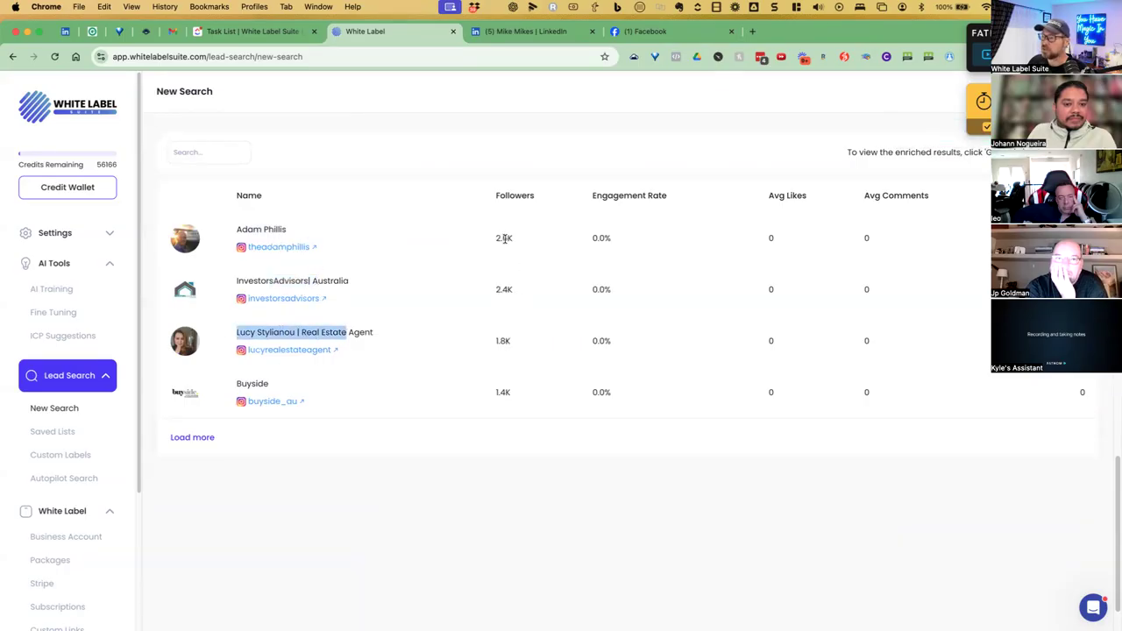
{"action": "left_click", "coordinate": [302, 249]}
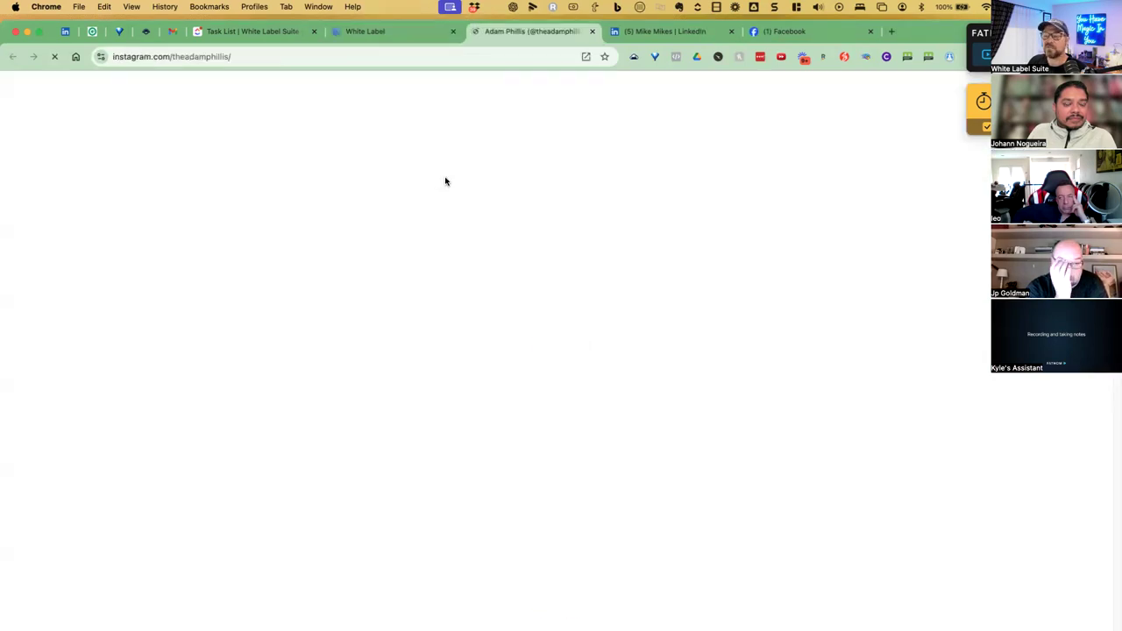
{"action": "left_click_drag", "start_coordinate": [575, 187], "coordinate": [659, 189]}
{"action": "scroll", "coordinate": [726, 353], "scroll_direction": "down", "scroll_amount": 3}
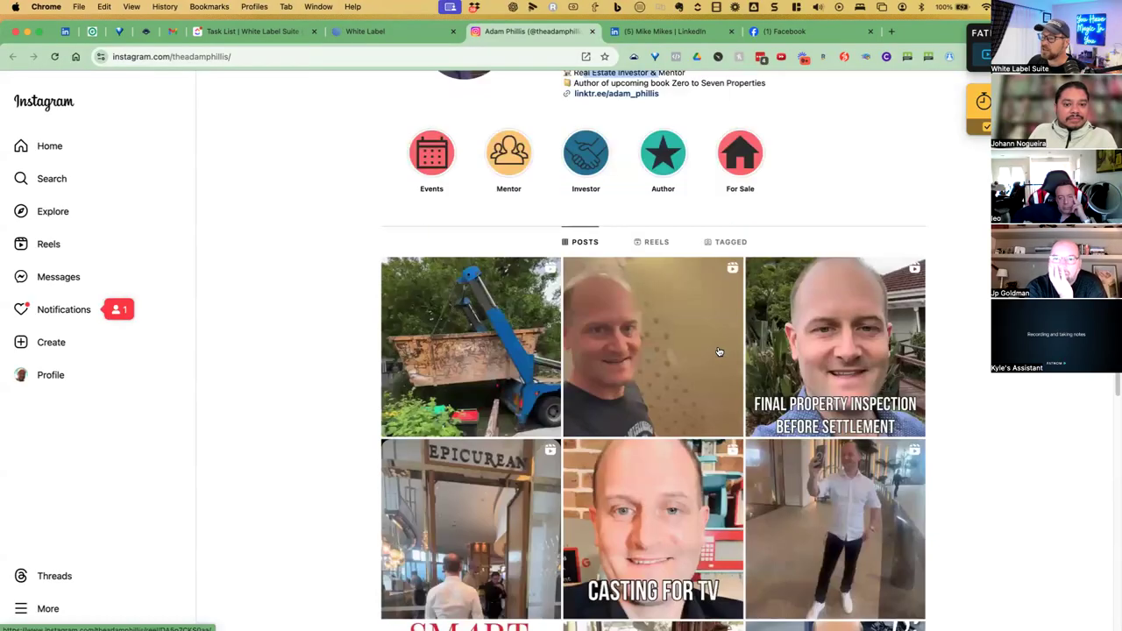
{"action": "scroll", "coordinate": [719, 350], "scroll_direction": "up", "scroll_amount": 3}
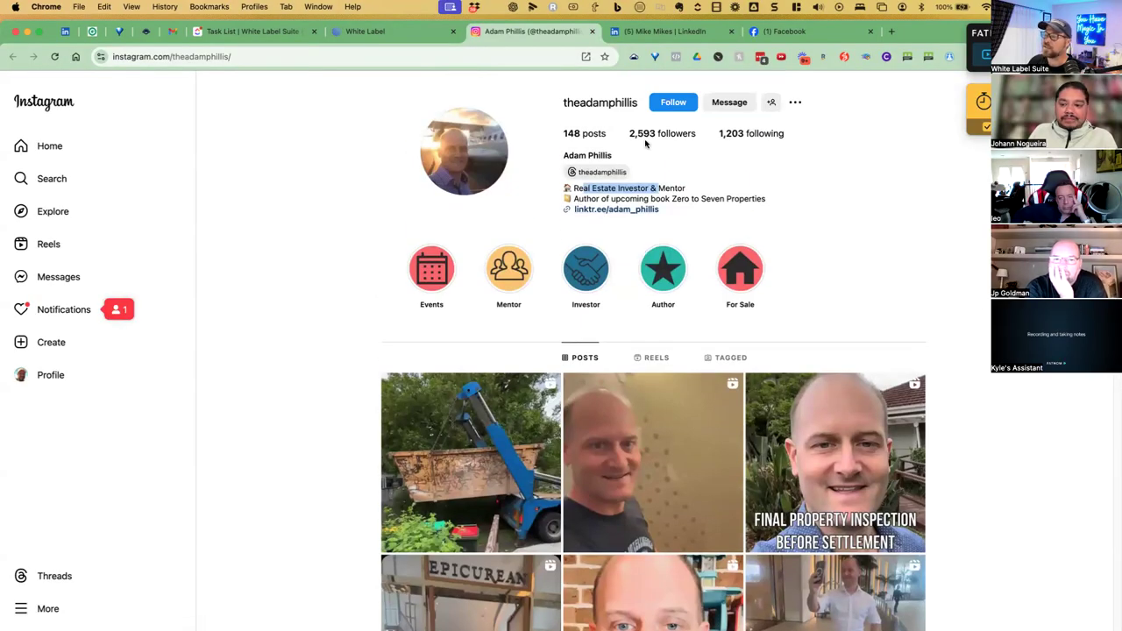
Return to the influencer search, open the saved list influencer 1 and enrich the record of the Instagram influencer just examined.
{"action": "left_click", "coordinate": [377, 31]}
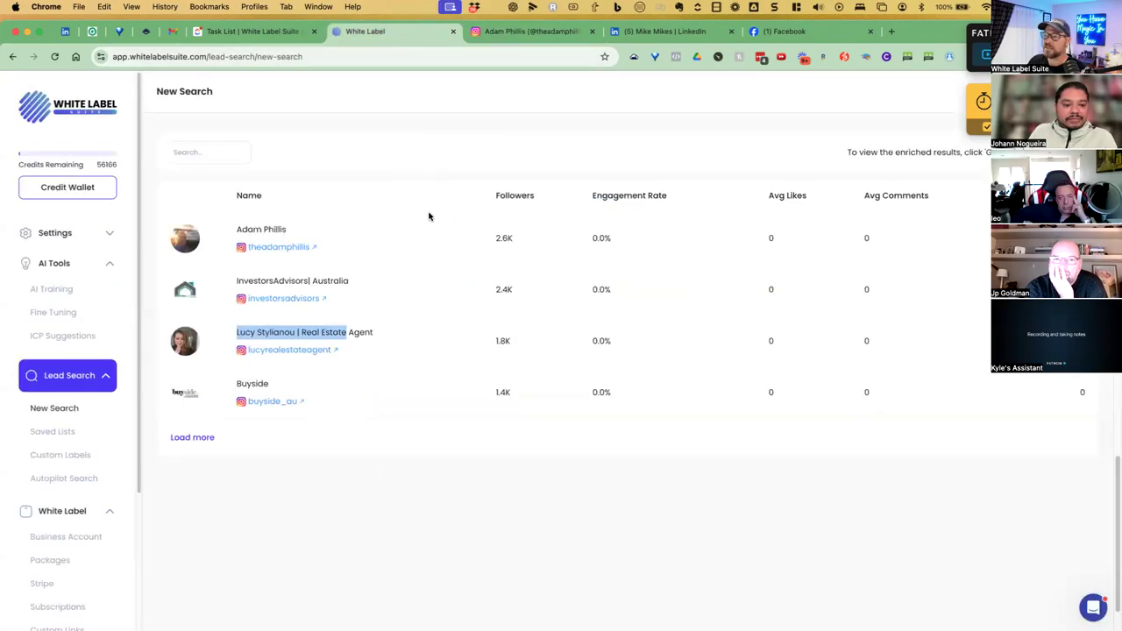
{"action": "left_click", "coordinate": [646, 291]}
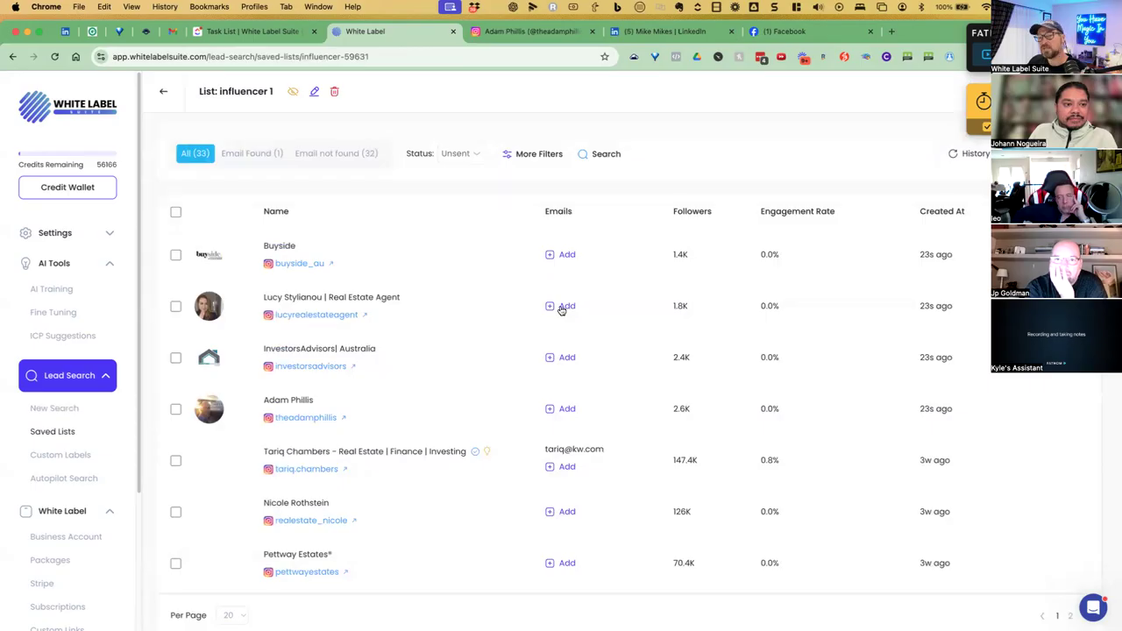
{"action": "left_click_drag", "start_coordinate": [274, 400], "coordinate": [316, 403]}
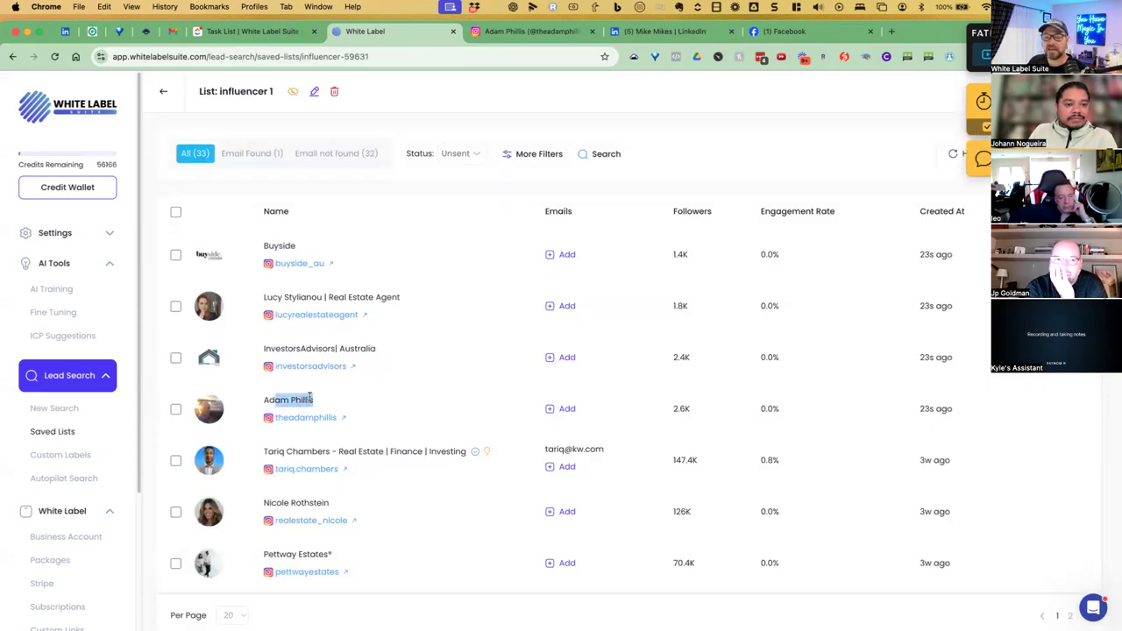
{"action": "left_click_drag", "start_coordinate": [671, 409], "coordinate": [688, 409]}
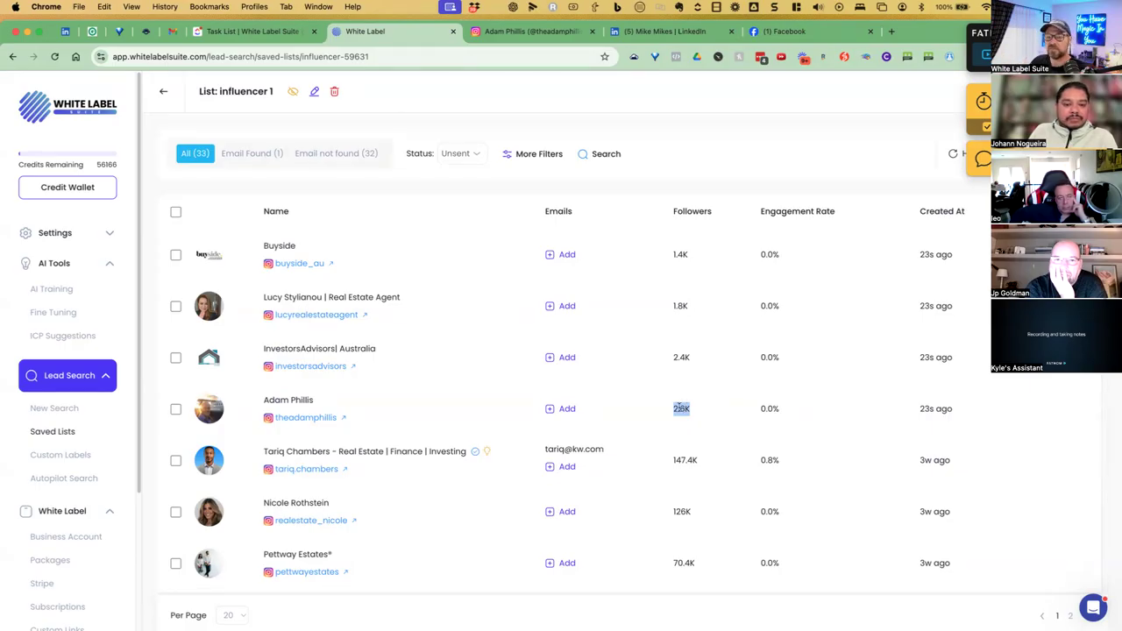
{"action": "left_click", "coordinate": [179, 411]}
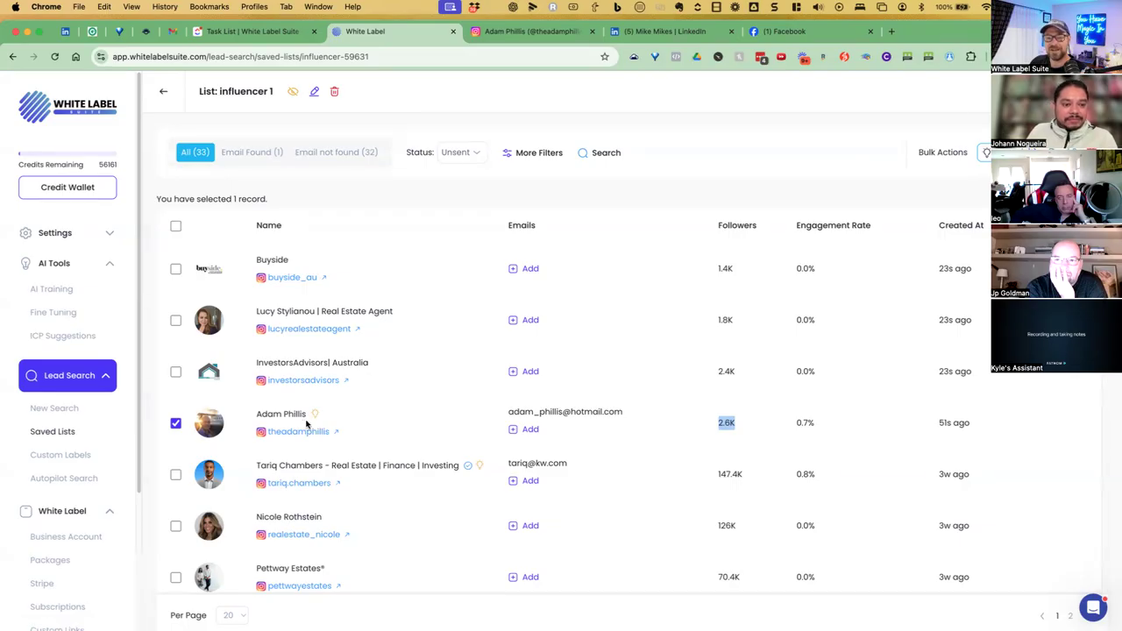
Open the enriched influencer's detailed report and examine the linked socials, hashtags, mentions, posts, audience interests and brand affinity.
{"action": "left_click", "coordinate": [391, 408]}
{"action": "mouse_move", "coordinate": [441, 394]}
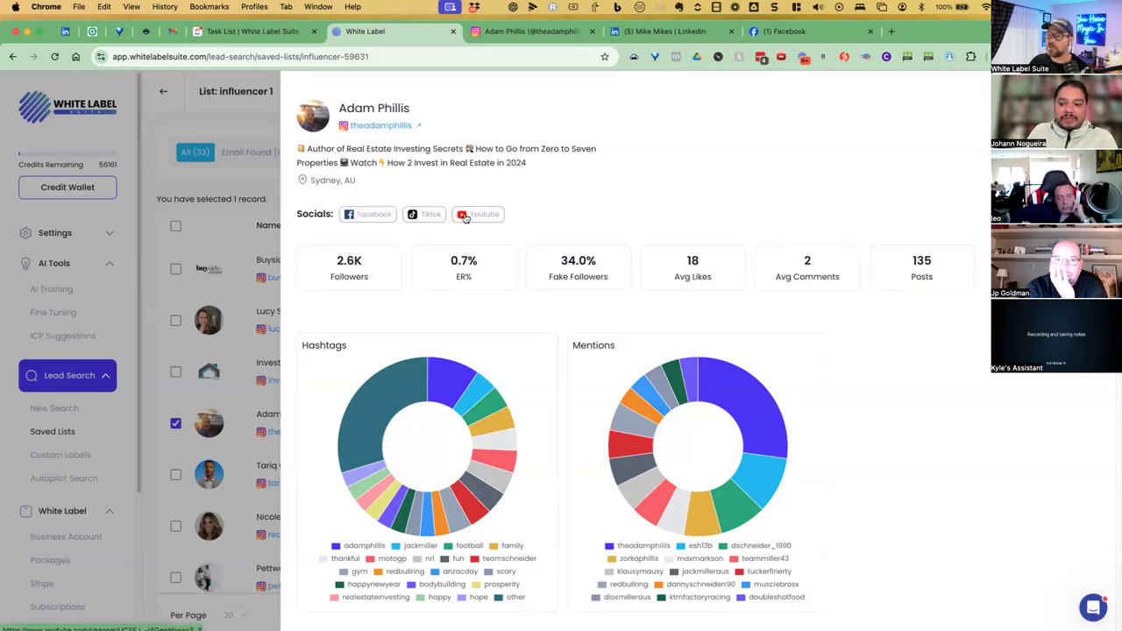
{"action": "scroll", "coordinate": [639, 217], "scroll_direction": "down", "scroll_amount": 2}
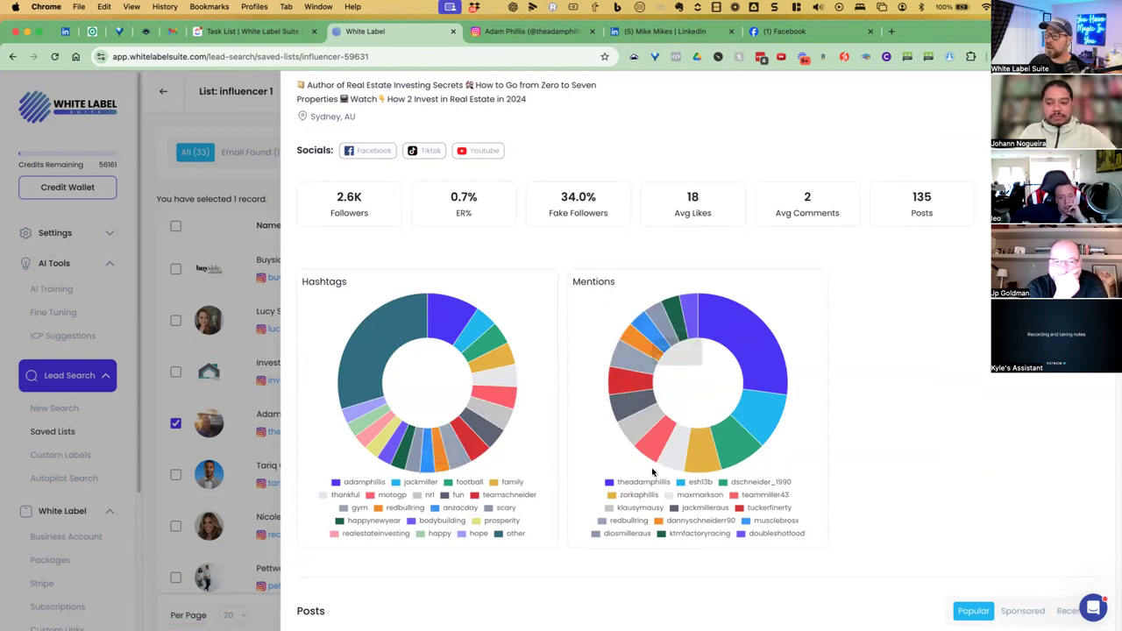
{"action": "scroll", "coordinate": [667, 421], "scroll_direction": "down", "scroll_amount": 5}
{"action": "scroll", "coordinate": [710, 372], "scroll_direction": "down", "scroll_amount": 9}
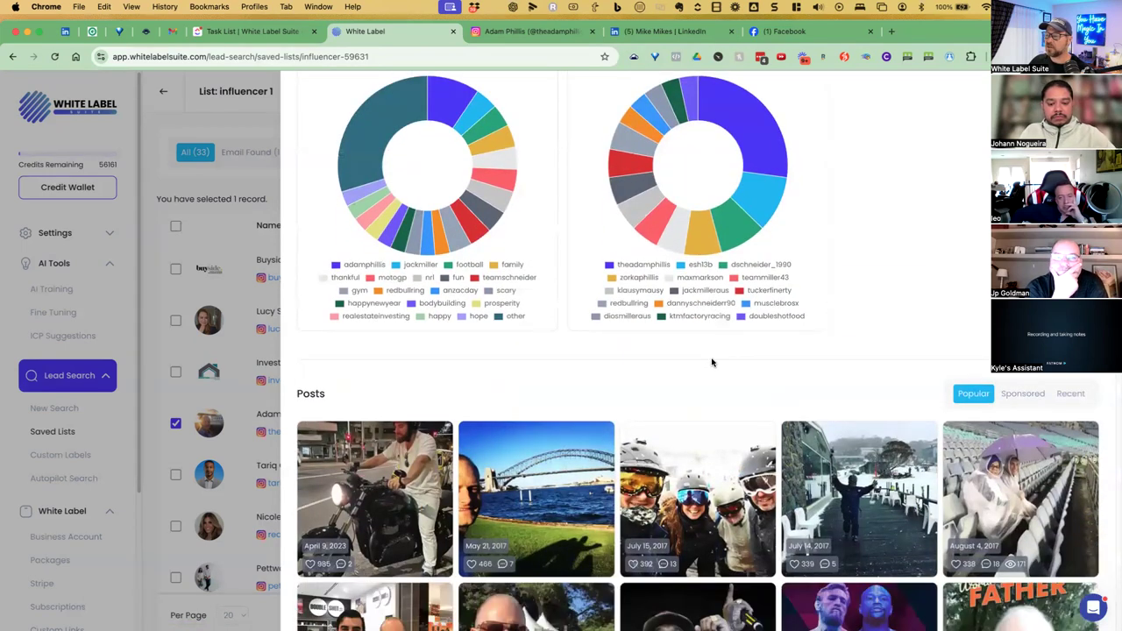
{"action": "scroll", "coordinate": [723, 296], "scroll_direction": "down", "scroll_amount": 5}
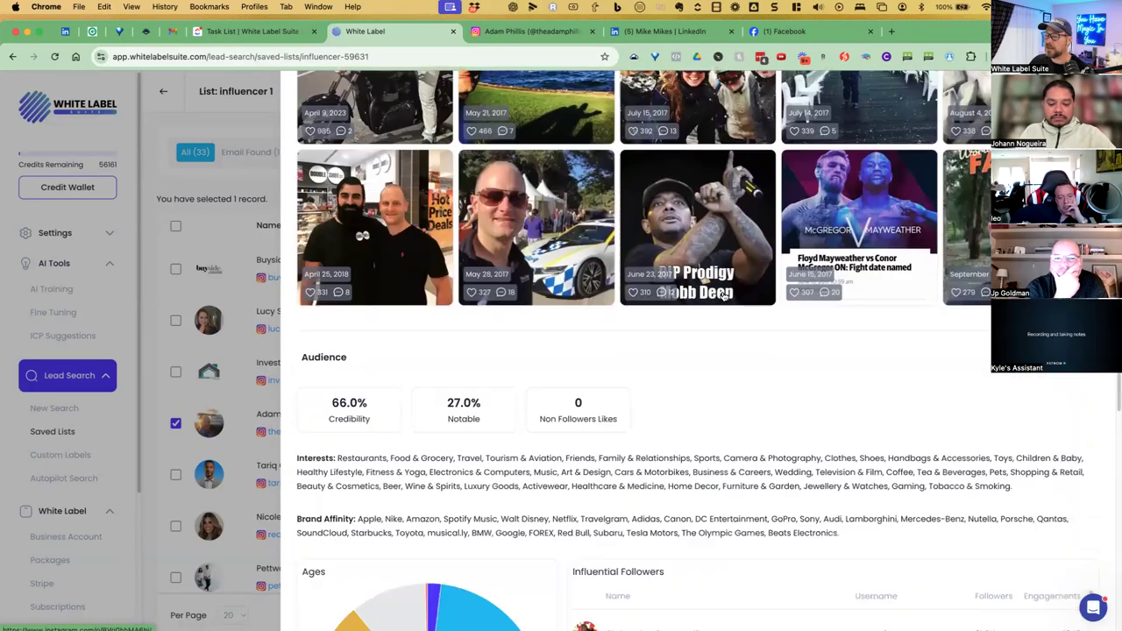
{"action": "left_click_drag", "start_coordinate": [312, 296], "coordinate": [459, 276]}
{"action": "scroll", "coordinate": [456, 324], "scroll_direction": "down", "scroll_amount": 3}
{"action": "left_click_drag", "start_coordinate": [390, 276], "coordinate": [587, 321]}
{"action": "scroll", "coordinate": [455, 307], "scroll_direction": "down", "scroll_amount": 1}
{"action": "left_click_drag", "start_coordinate": [455, 306], "coordinate": [575, 282]}
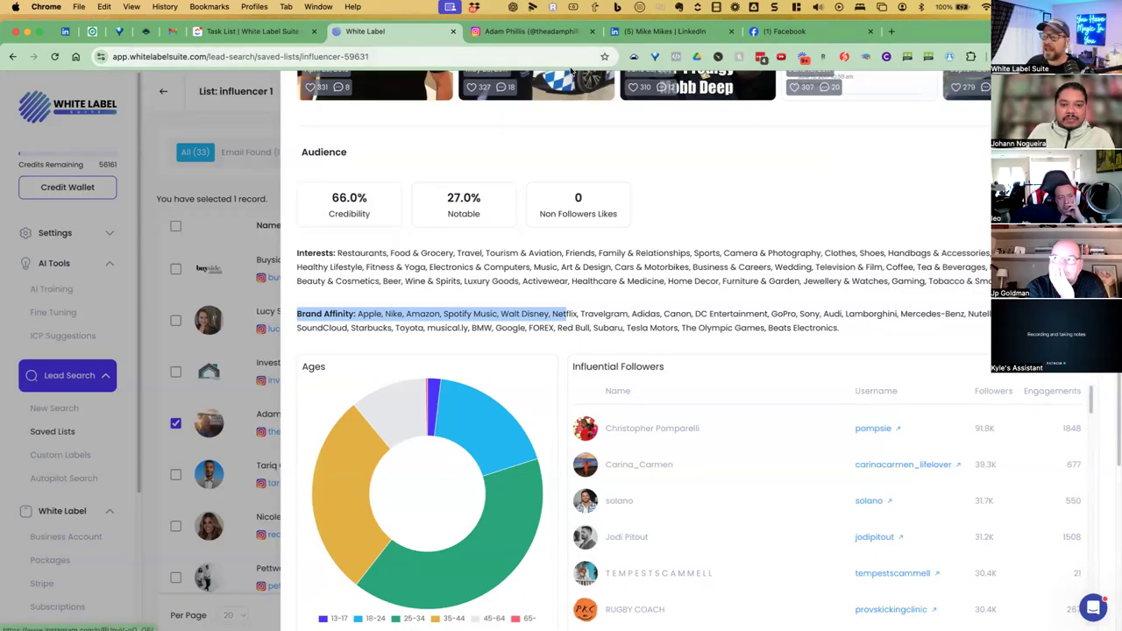
Examine the influential followers in the influencer's audience report, comparing their follower counts.
{"action": "scroll", "coordinate": [617, 132], "scroll_direction": "down", "scroll_amount": 1}
{"action": "left_click_drag", "start_coordinate": [611, 382], "coordinate": [666, 385]}
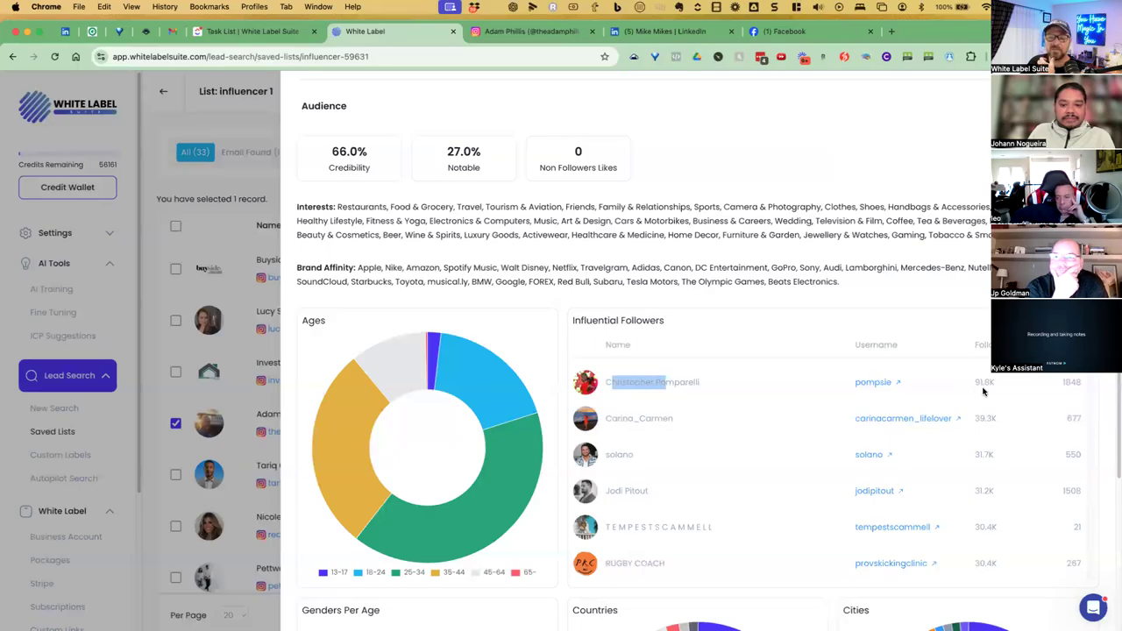
{"action": "left_click_drag", "start_coordinate": [632, 419], "coordinate": [655, 418]}
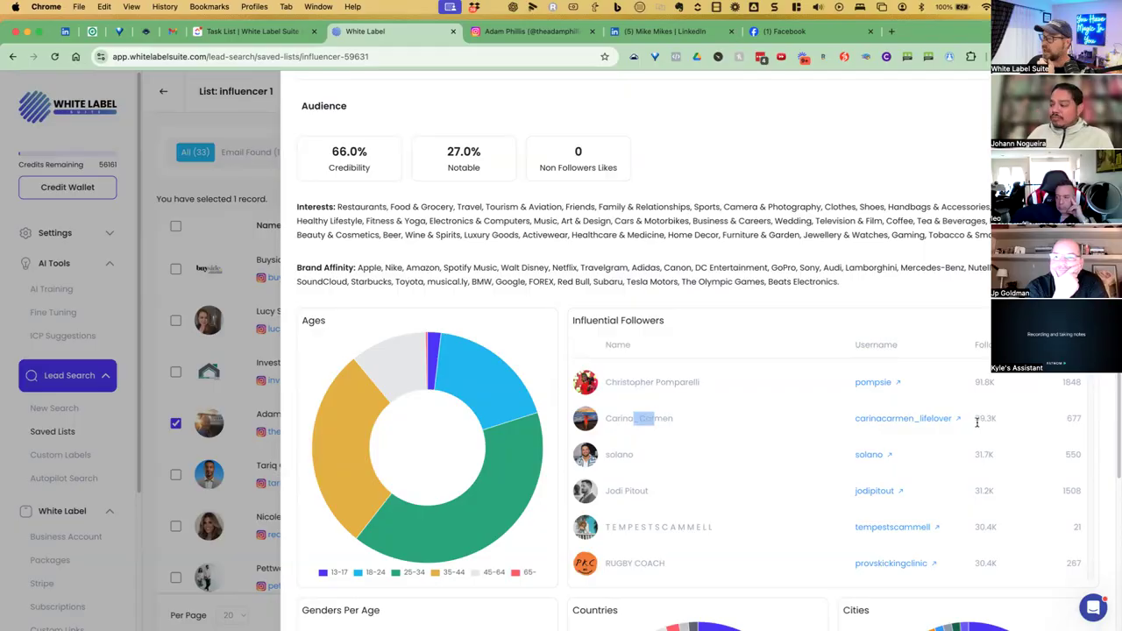
{"action": "left_click_drag", "start_coordinate": [609, 454], "coordinate": [670, 457]}
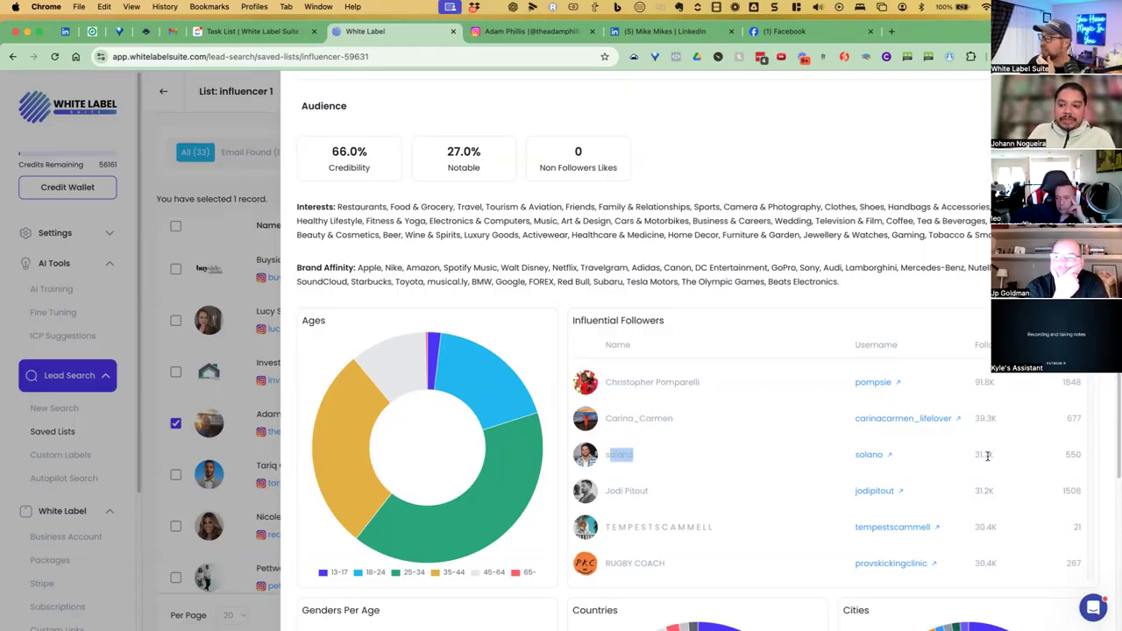
{"action": "scroll", "coordinate": [897, 465], "scroll_direction": "down", "scroll_amount": 1}
{"action": "scroll", "coordinate": [897, 468], "scroll_direction": "up", "scroll_amount": 1}
{"action": "scroll", "coordinate": [897, 467], "scroll_direction": "down", "scroll_amount": 2}
{"action": "scroll", "coordinate": [898, 467], "scroll_direction": "up", "scroll_amount": 2}
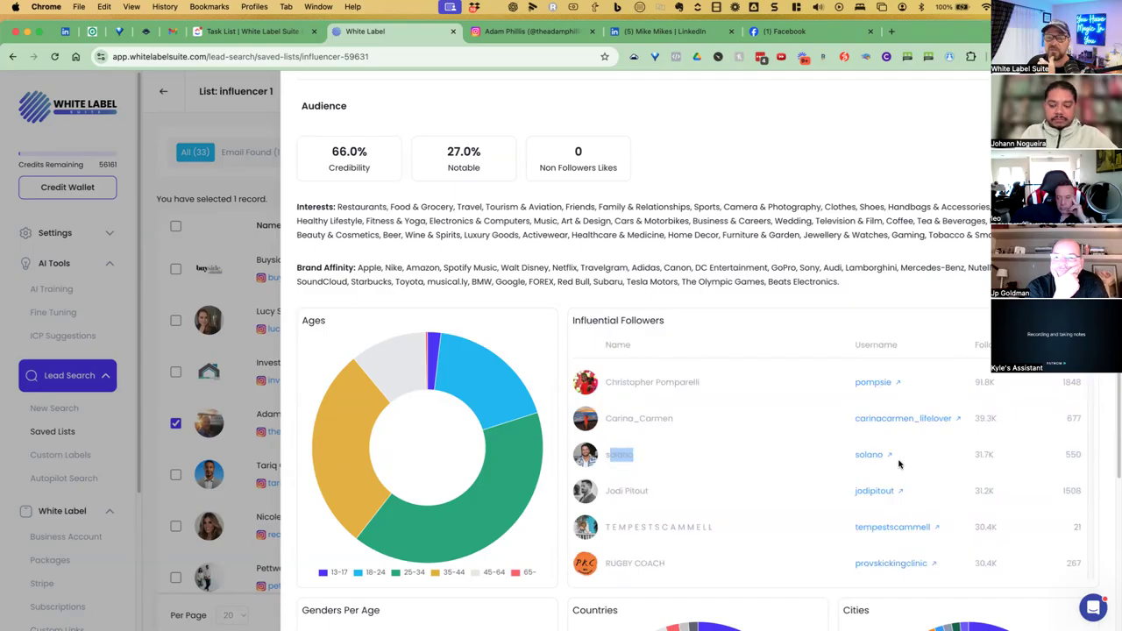
Go over the influencer's report once more from profile summary to influential followers, and close it.
{"action": "scroll", "coordinate": [671, 150], "scroll_direction": "up", "scroll_amount": 10}
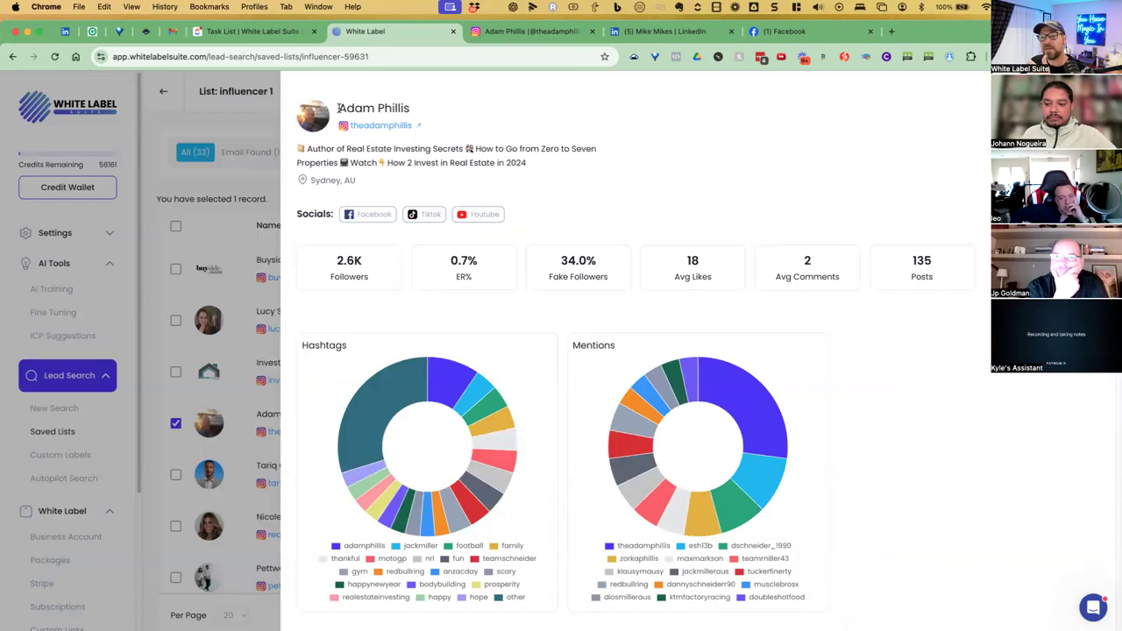
{"action": "scroll", "coordinate": [505, 316], "scroll_direction": "down", "scroll_amount": 4}
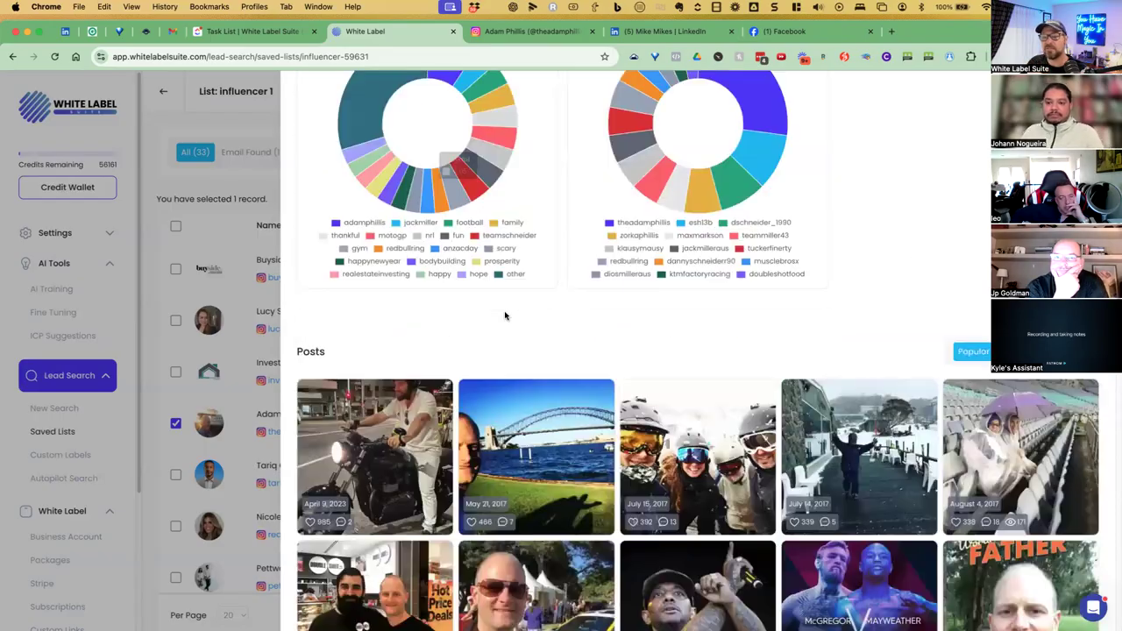
{"action": "scroll", "coordinate": [528, 328], "scroll_direction": "down", "scroll_amount": 8}
{"action": "left_click_drag", "start_coordinate": [611, 385], "coordinate": [711, 395]}
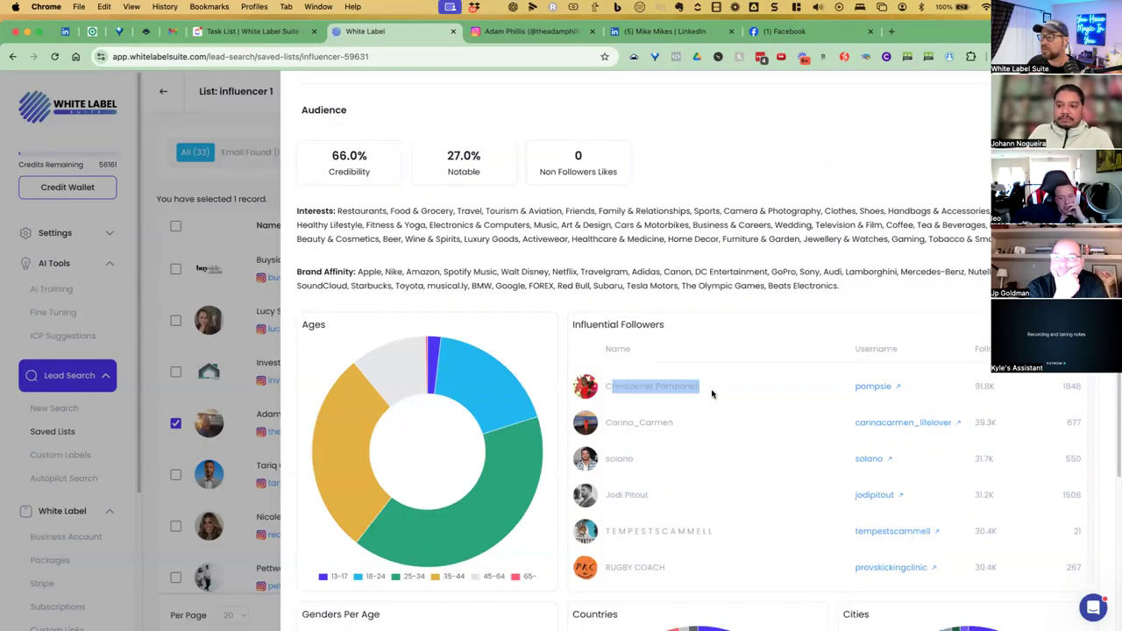
{"action": "left_click_drag", "start_coordinate": [633, 423], "coordinate": [673, 424]}
{"action": "double_click", "coordinate": [615, 457]}
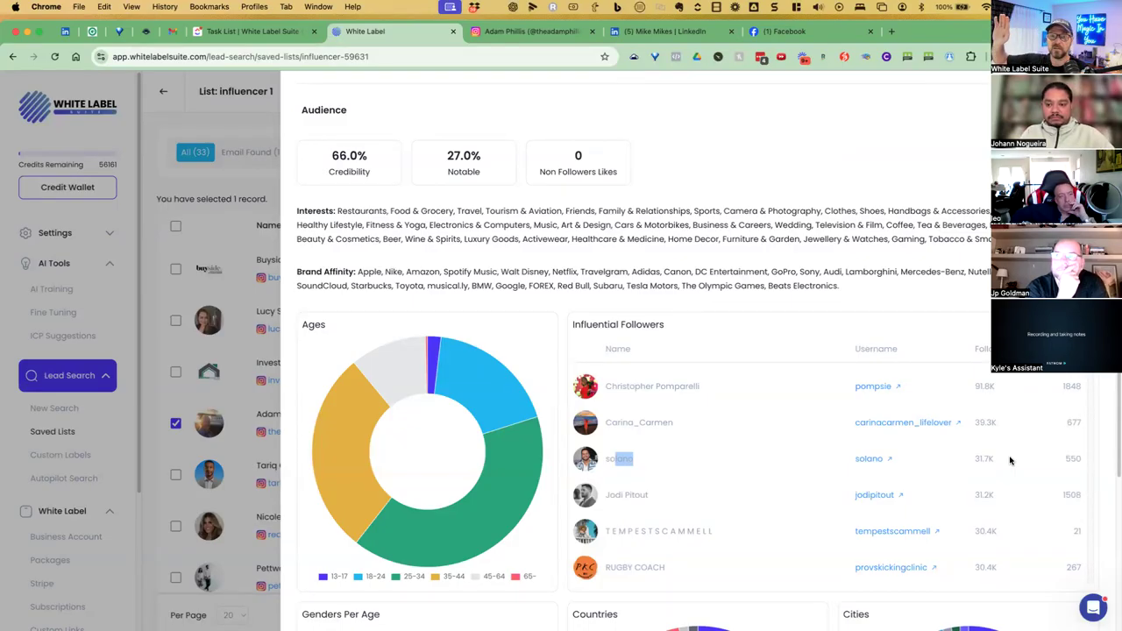
{"action": "scroll", "coordinate": [878, 493], "scroll_direction": "down", "scroll_amount": 5}
{"action": "scroll", "coordinate": [877, 493], "scroll_direction": "up", "scroll_amount": 15}
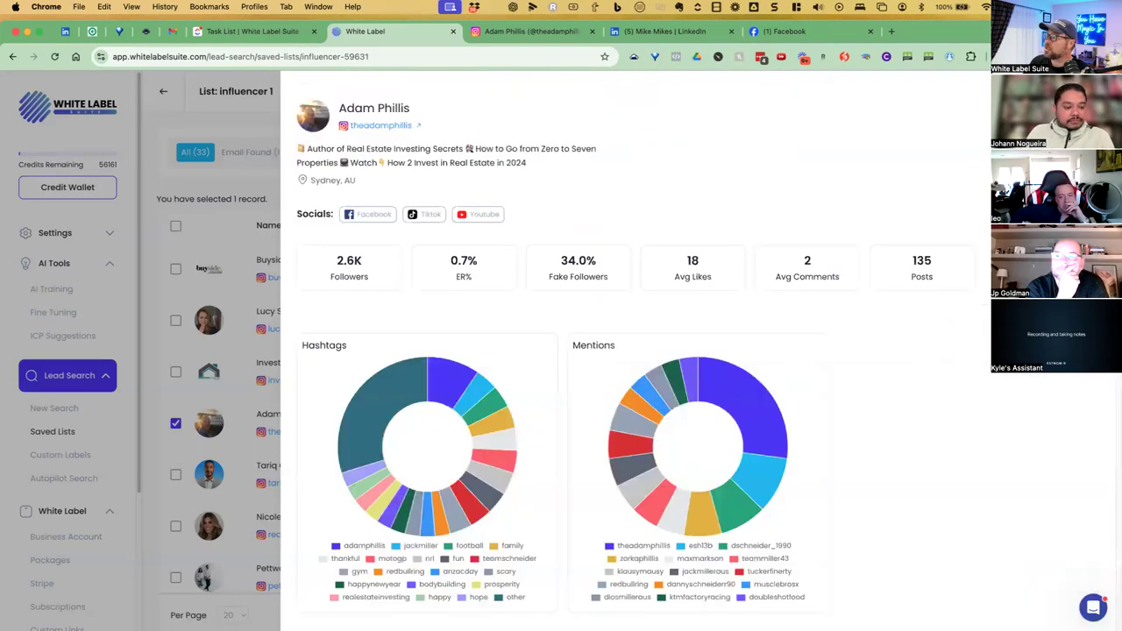
{"action": "key", "text": "Escape"}
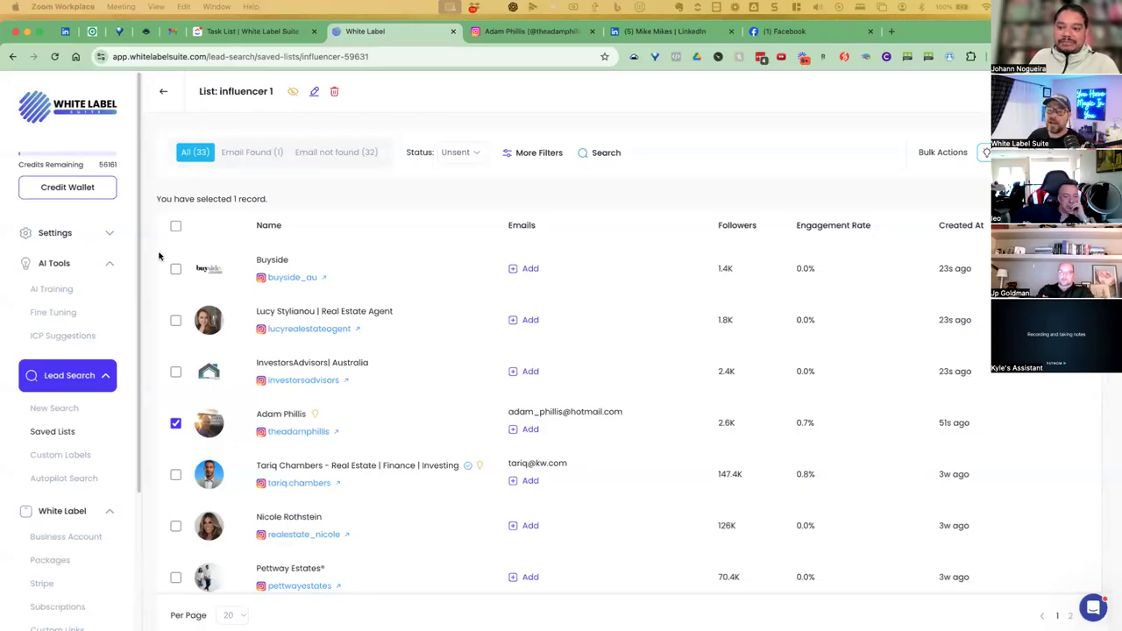
Open AI Training and review the options for adding a website, a single link or a PDF file as data source.
{"action": "left_click", "coordinate": [63, 291]}
{"action": "left_click", "coordinate": [63, 290]}
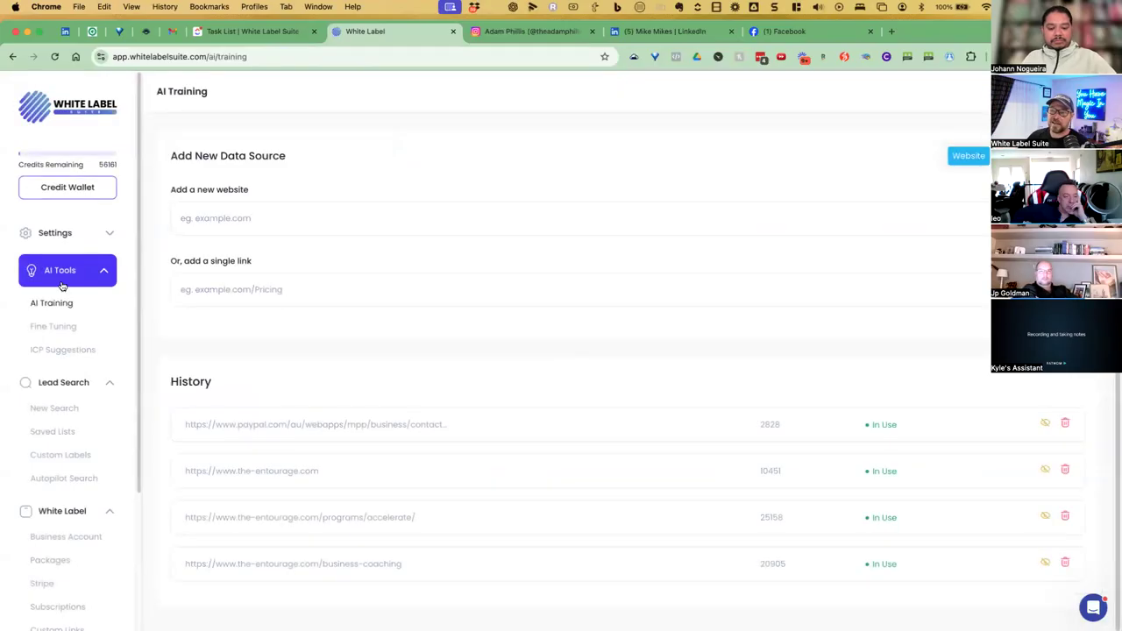
{"action": "left_click", "coordinate": [236, 216]}
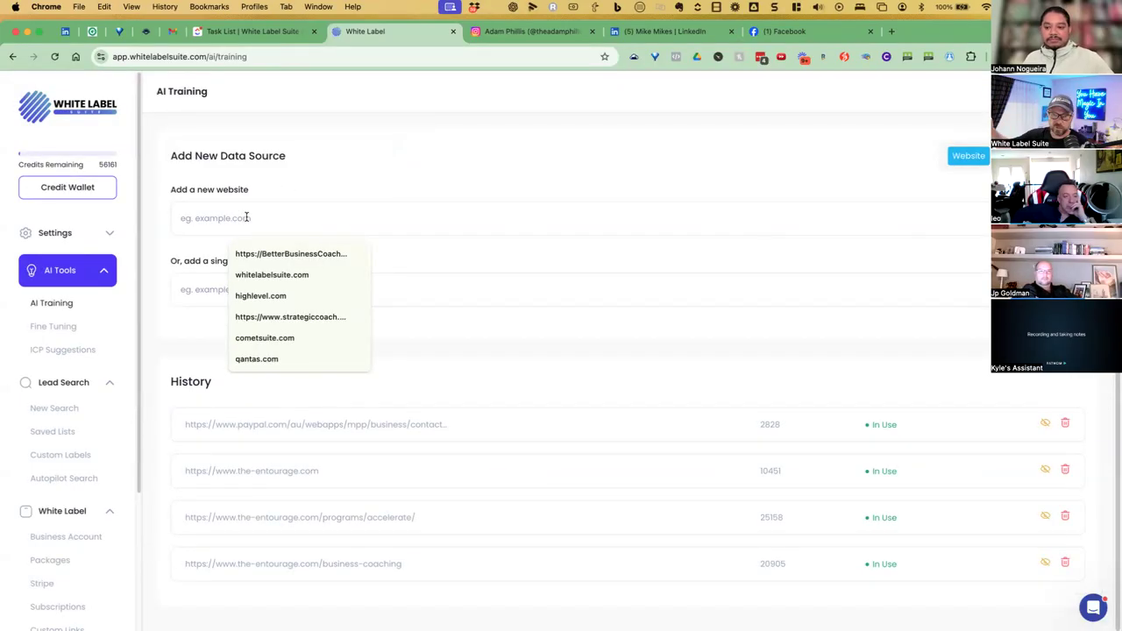
{"action": "left_click", "coordinate": [969, 156]}
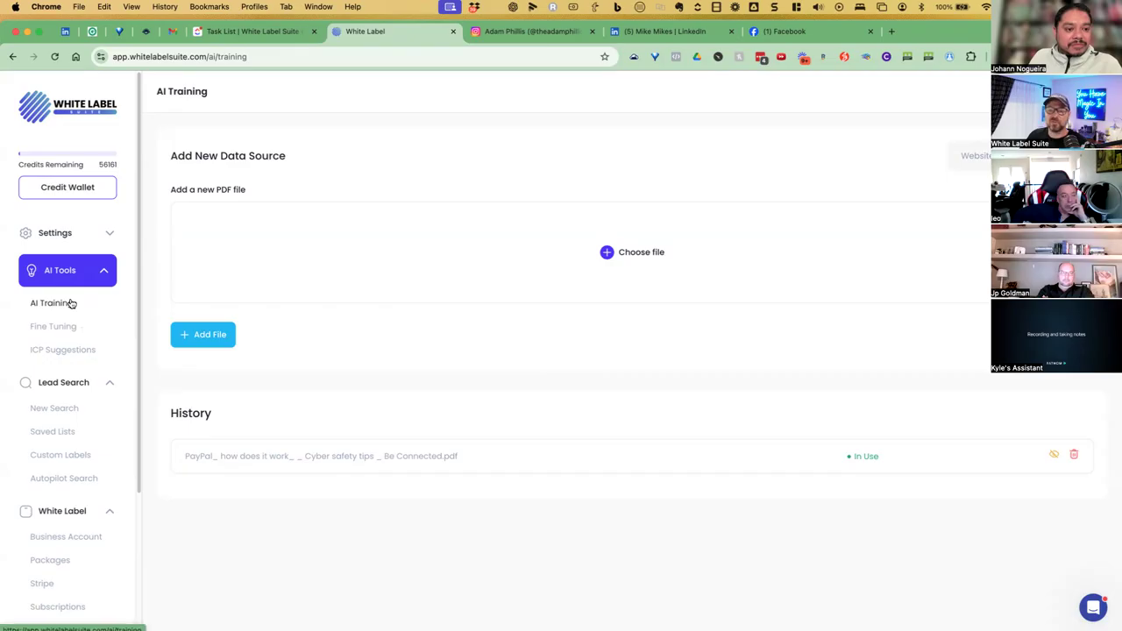
Open the ICP Suggestions and review the recommended departments, titles, industries and company sizes.
{"action": "left_click", "coordinate": [54, 352]}
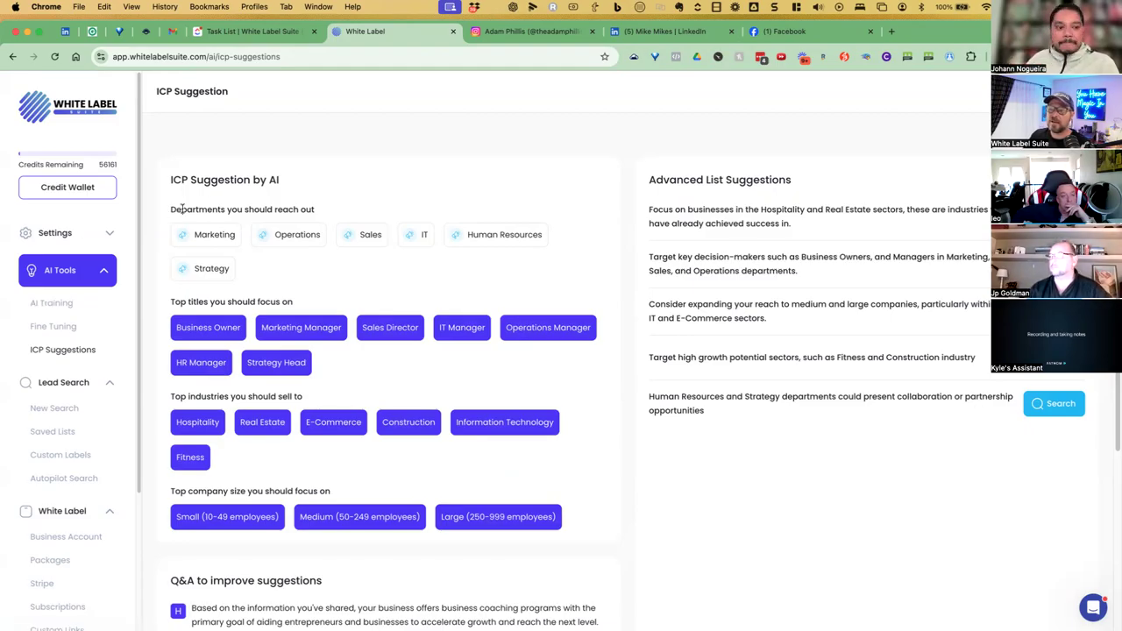
{"action": "left_click_drag", "start_coordinate": [181, 209], "coordinate": [301, 209]}
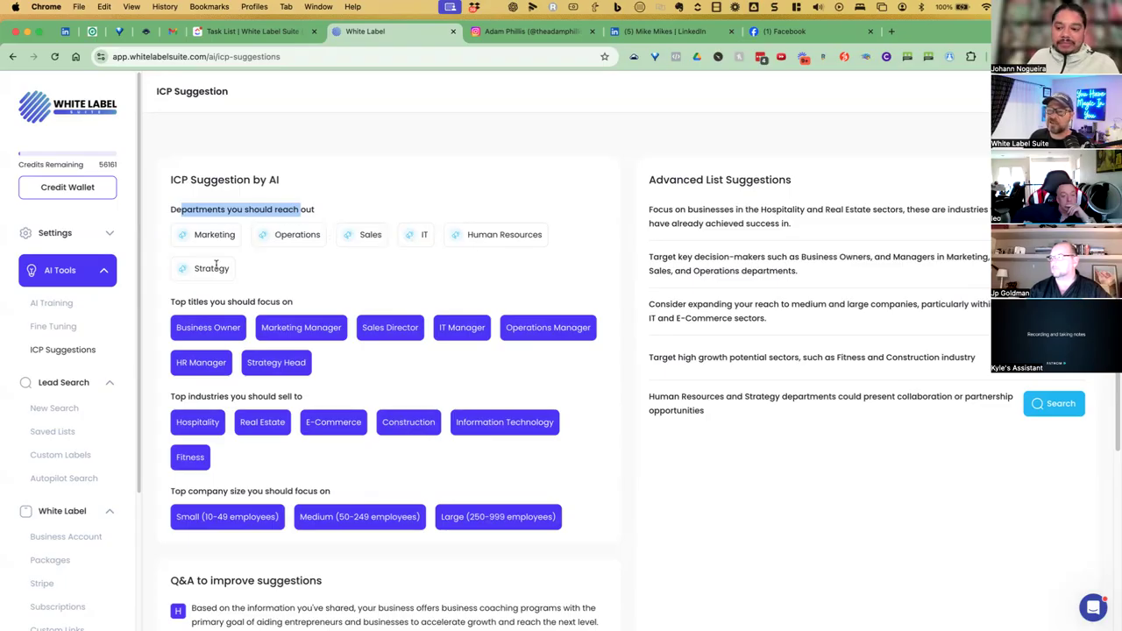
{"action": "scroll", "coordinate": [306, 250], "scroll_direction": "down", "scroll_amount": 1}
{"action": "left_click_drag", "start_coordinate": [194, 287], "coordinate": [289, 281]}
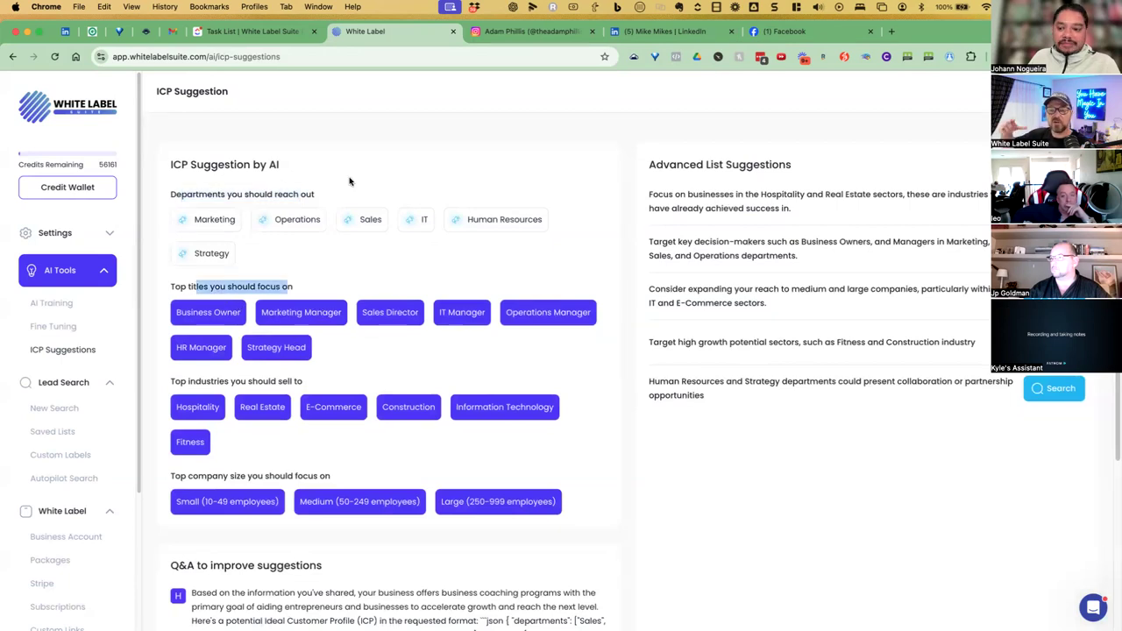
{"action": "left_click_drag", "start_coordinate": [181, 381], "coordinate": [334, 387]}
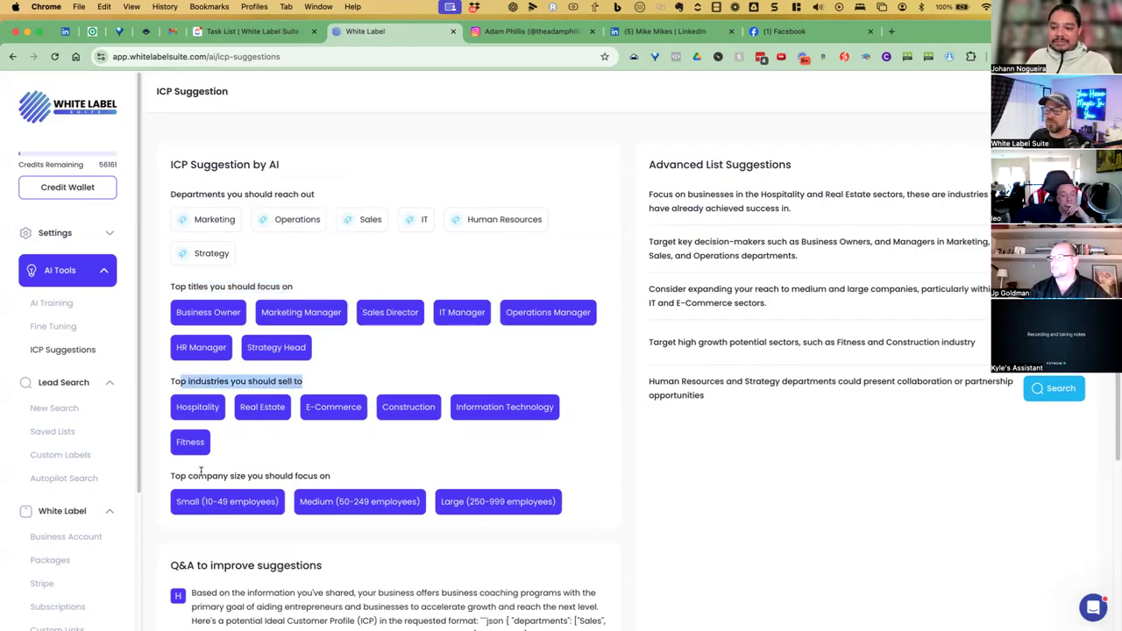
{"action": "left_click_drag", "start_coordinate": [199, 476], "coordinate": [281, 477]}
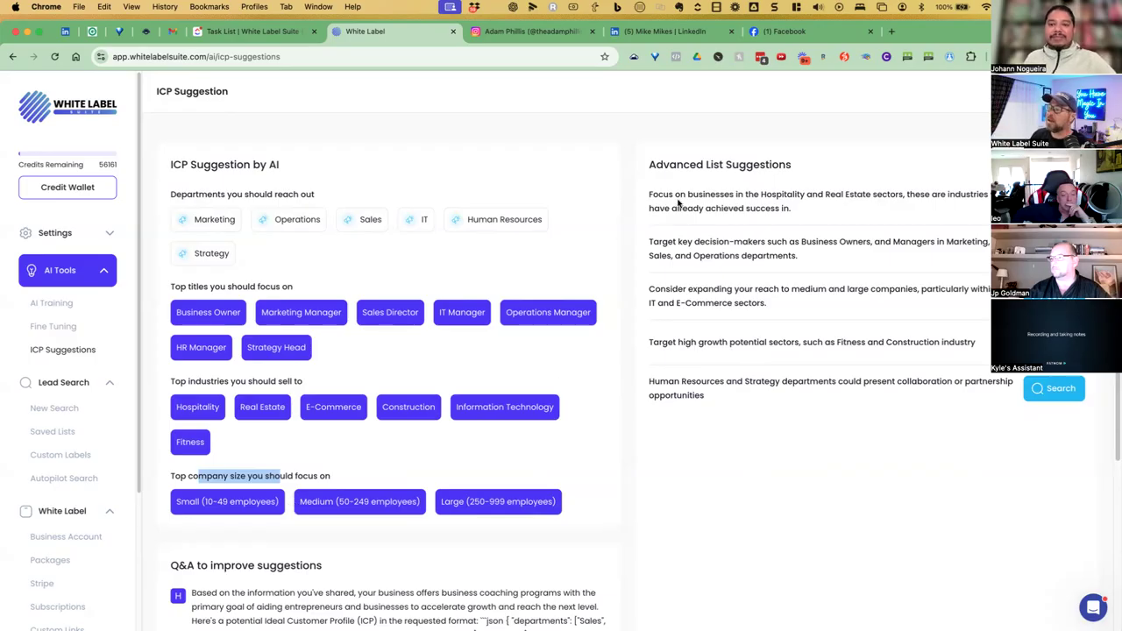
Start a lead search from the advanced suggestion on Hospitality and Real Estate, check its prefilled description and return to the ICP Suggestions.
{"action": "left_click", "coordinate": [820, 196]}
{"action": "left_click_drag", "start_coordinate": [744, 195], "coordinate": [820, 239]}
{"action": "left_click", "coordinate": [1054, 388]}
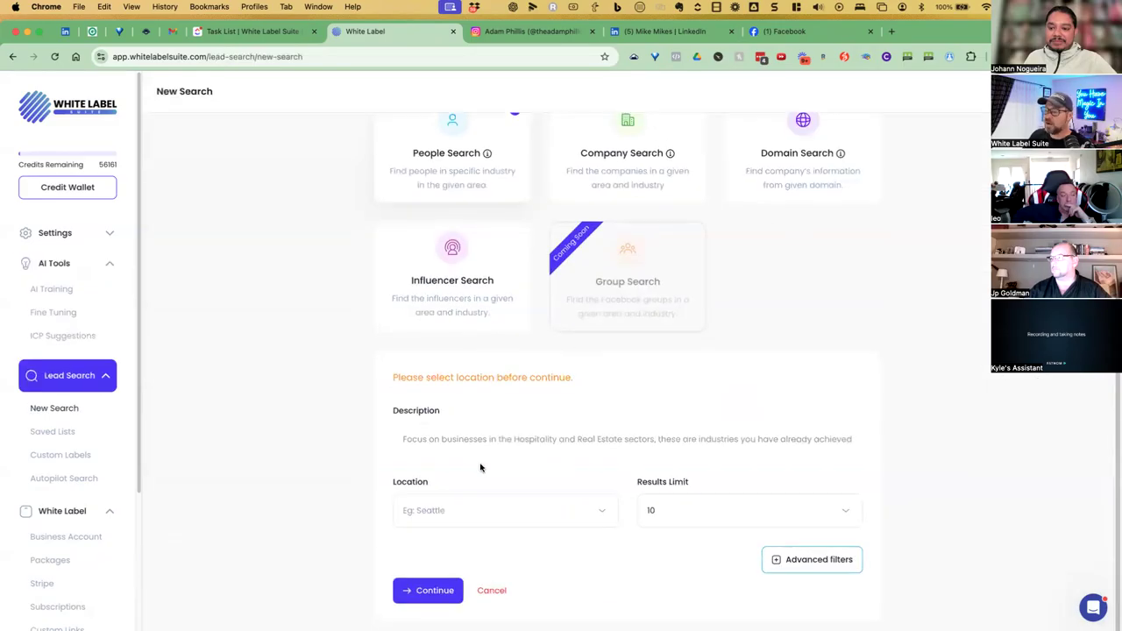
{"action": "left_click_drag", "start_coordinate": [487, 438], "coordinate": [403, 438]}
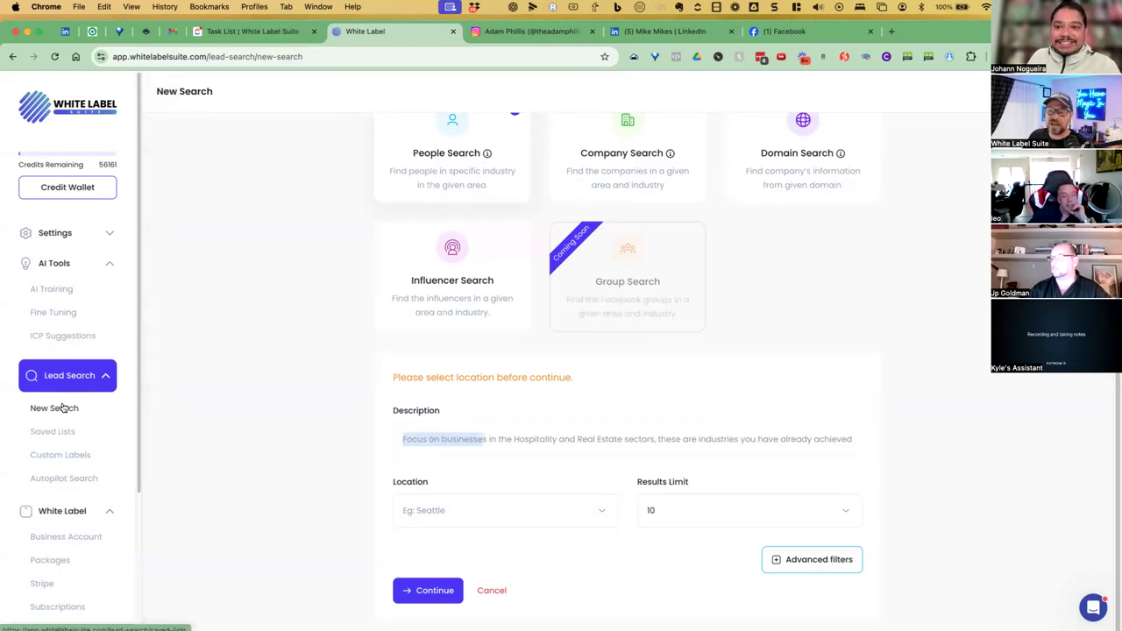
{"action": "left_click", "coordinate": [67, 338]}
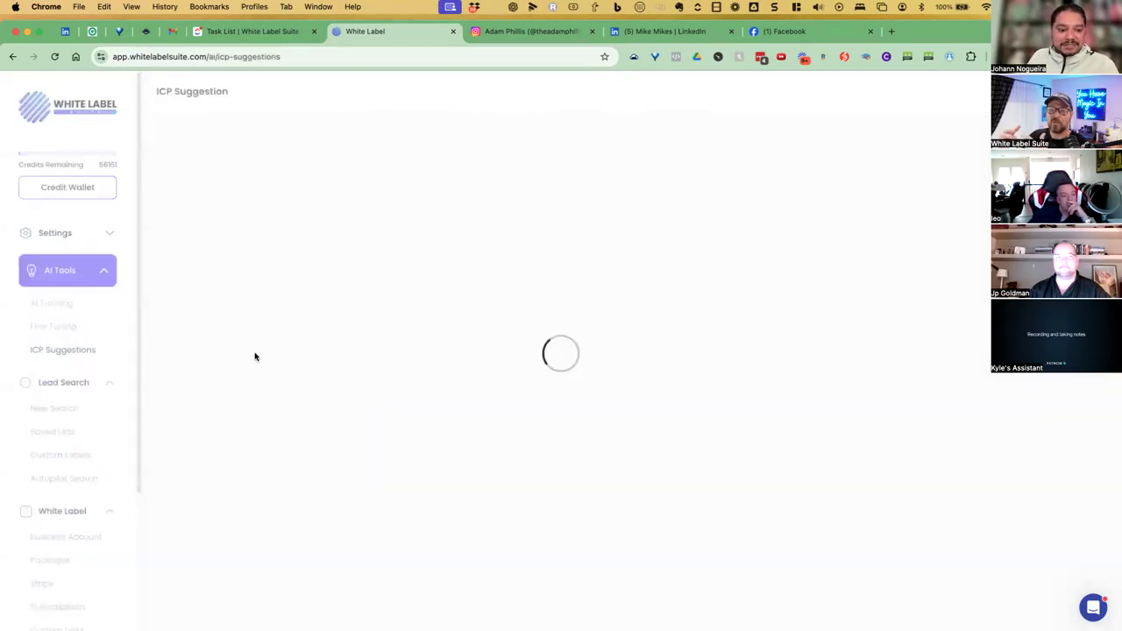
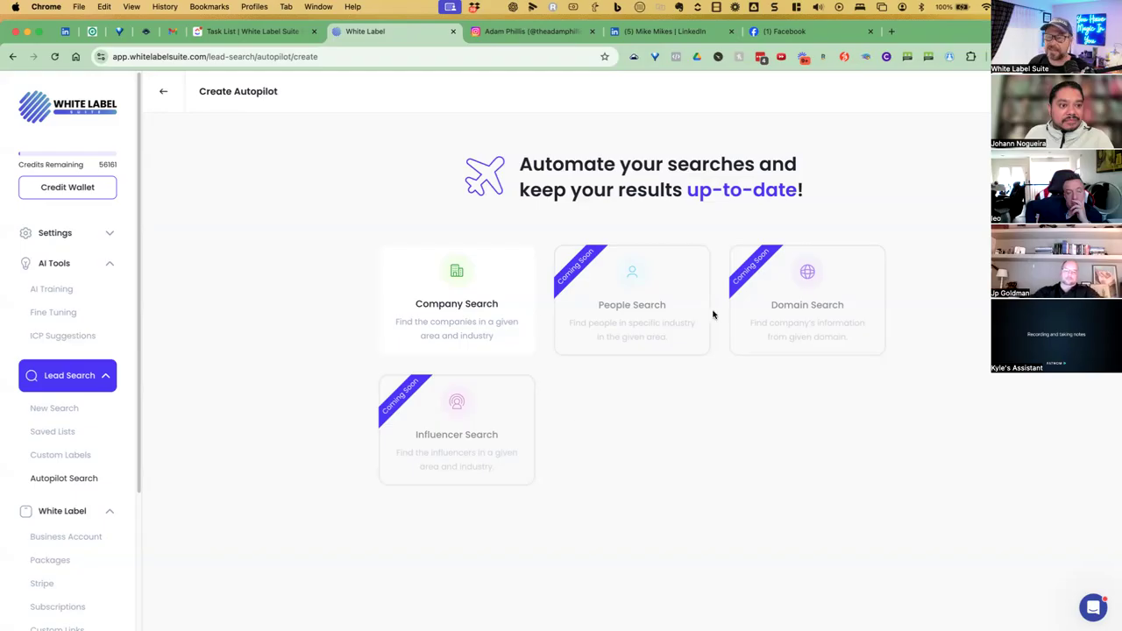
Start a webhook-based Company Search autopilot named "Leads for accountants" and continue to its webhook details.
{"action": "left_click", "coordinate": [446, 289]}
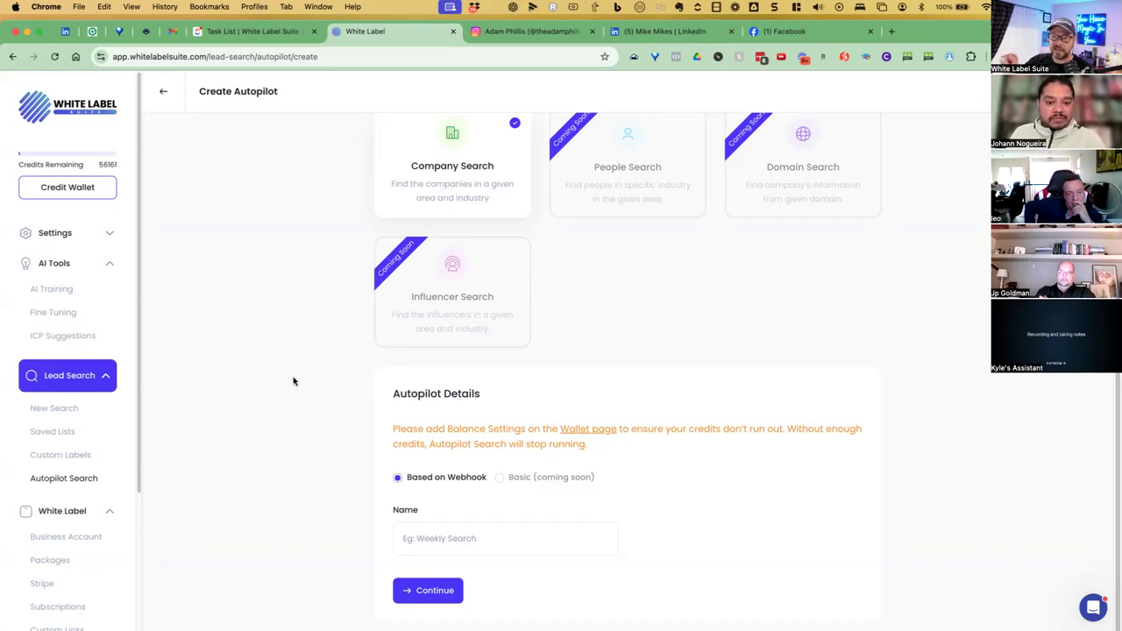
{"action": "left_click", "coordinate": [465, 541]}
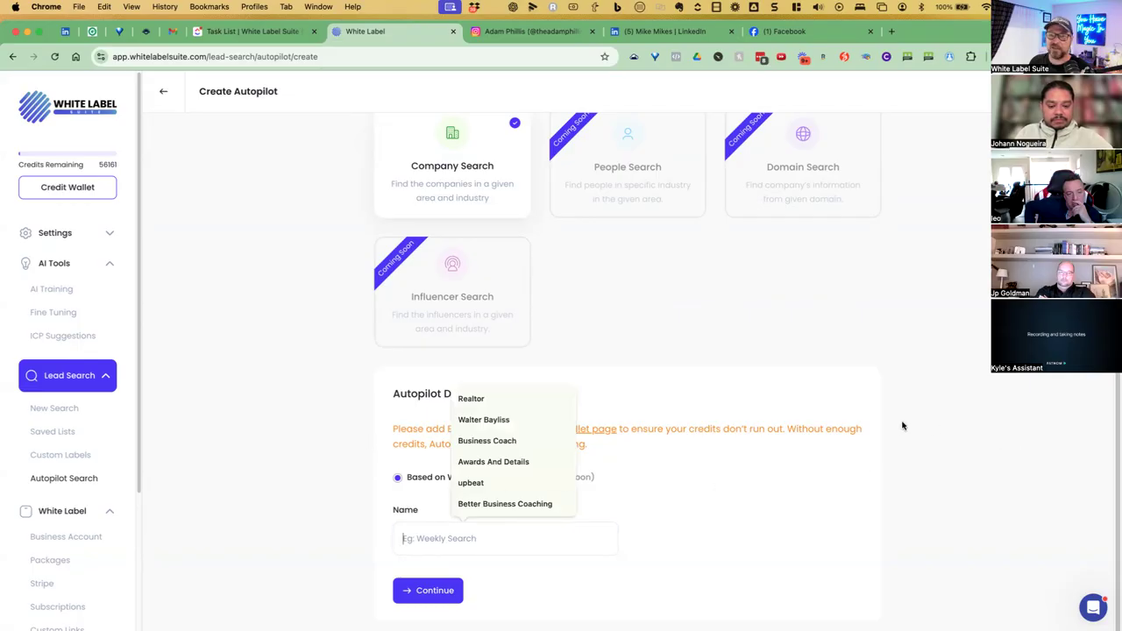
{"action": "left_click", "coordinate": [741, 526]}
{"action": "left_click", "coordinate": [433, 549]}
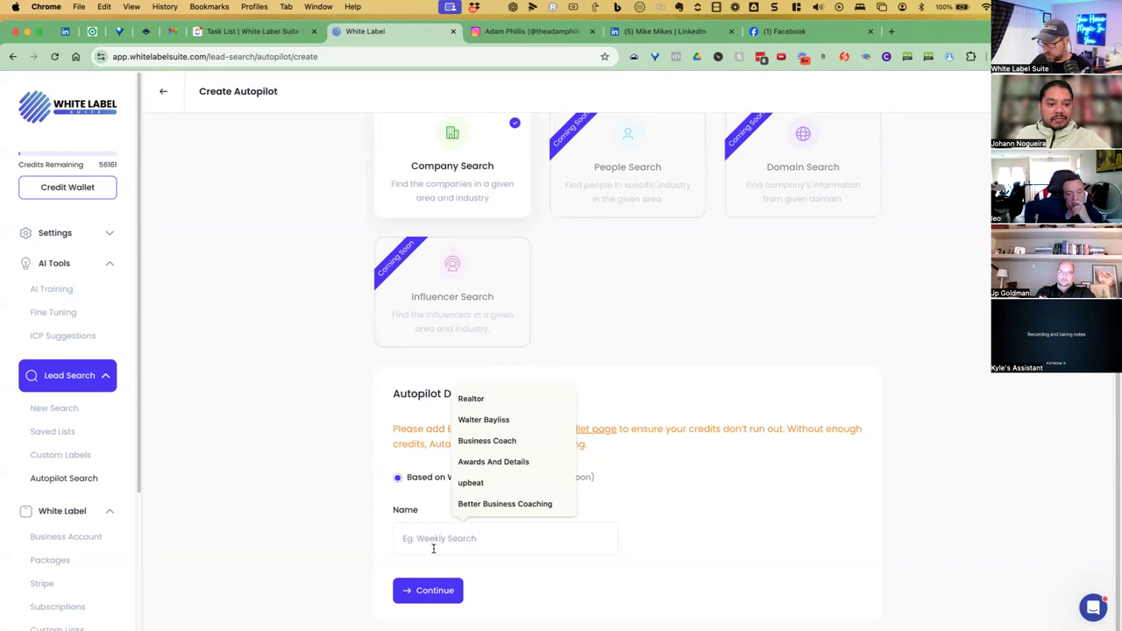
{"action": "type", "text": "Leads for accountants"}
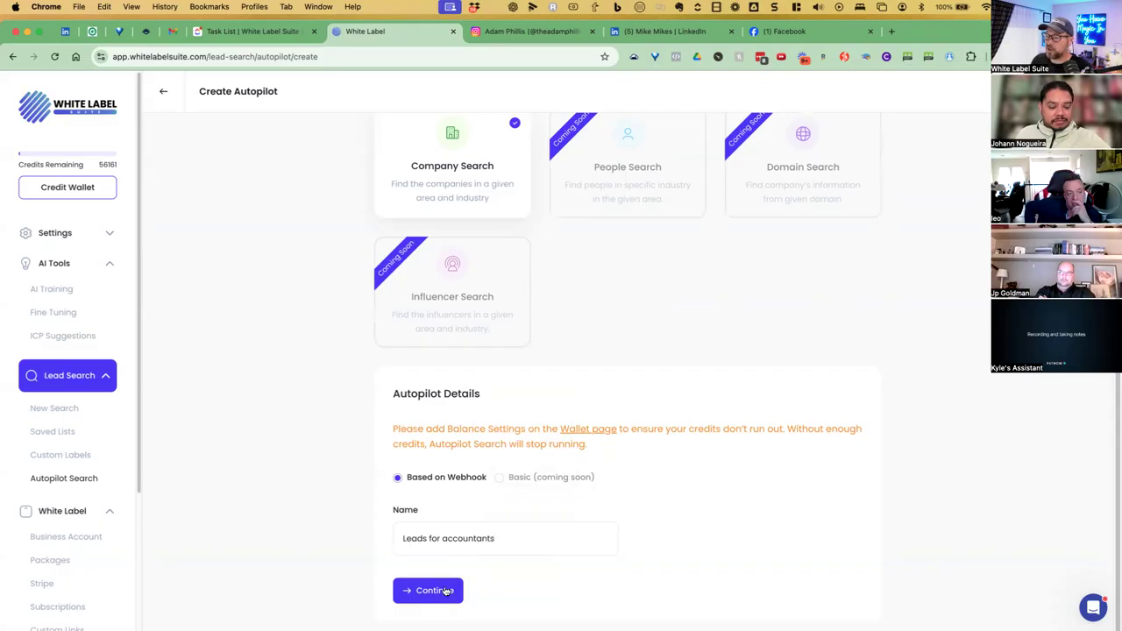
{"action": "left_click", "coordinate": [446, 591]}
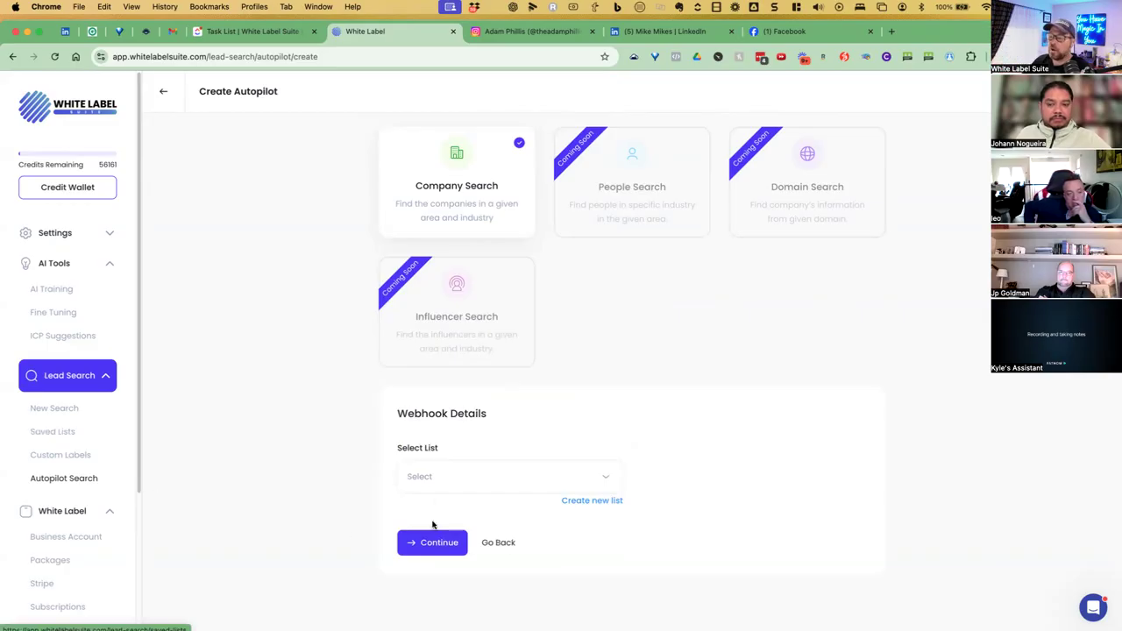
Choose the list Search 1 for the autopilot and set up a webhook for it.
{"action": "left_click", "coordinate": [460, 470]}
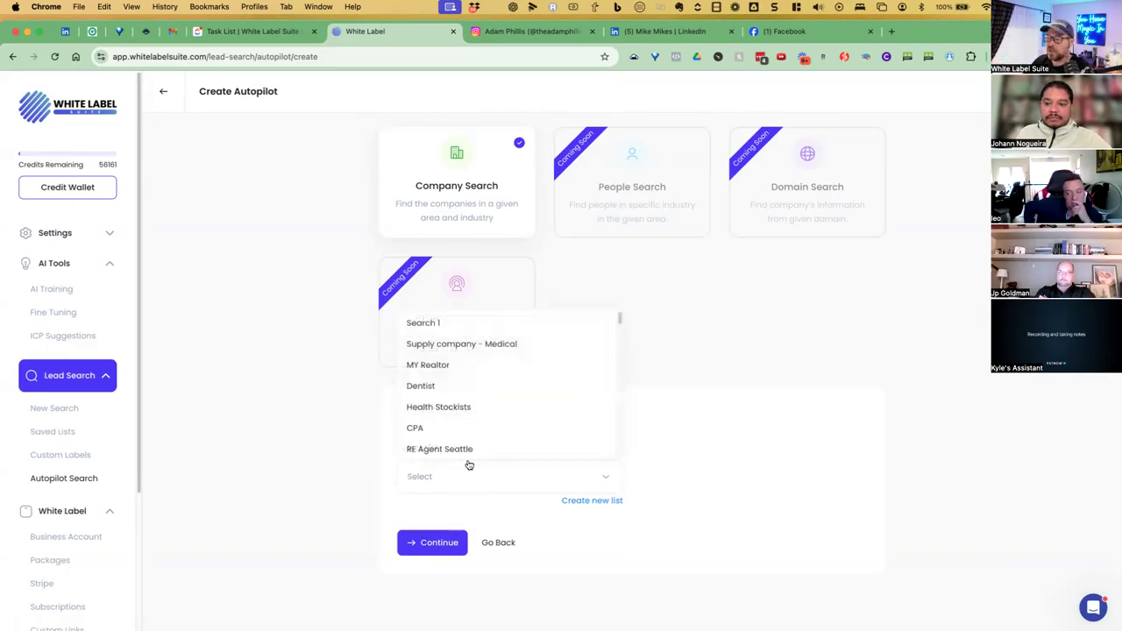
{"action": "left_click", "coordinate": [466, 327]}
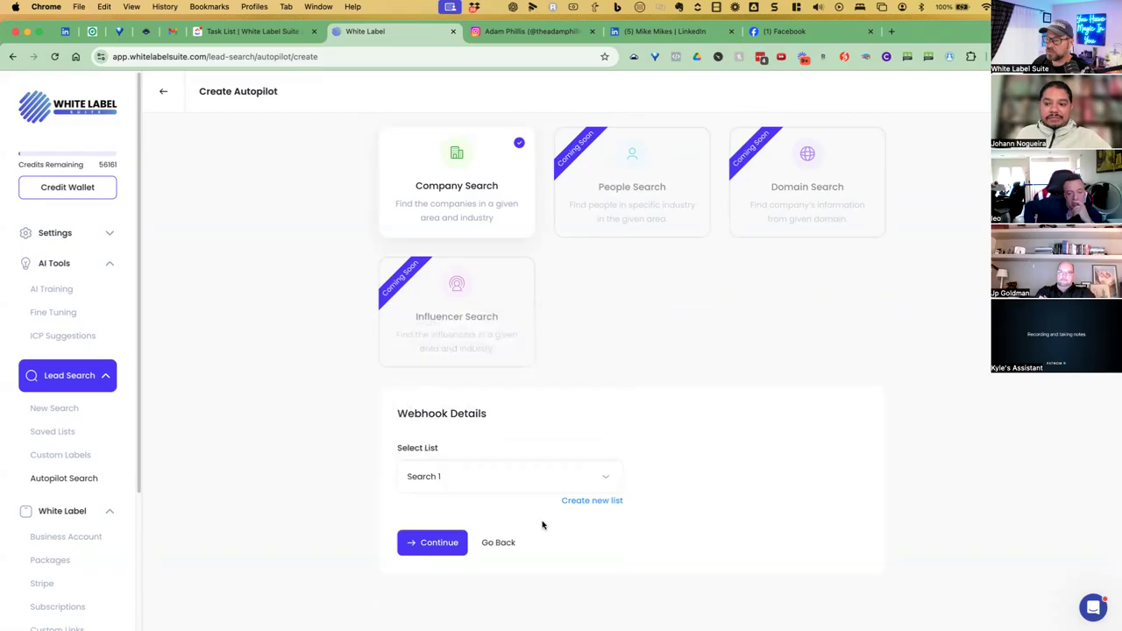
{"action": "left_click", "coordinate": [434, 544]}
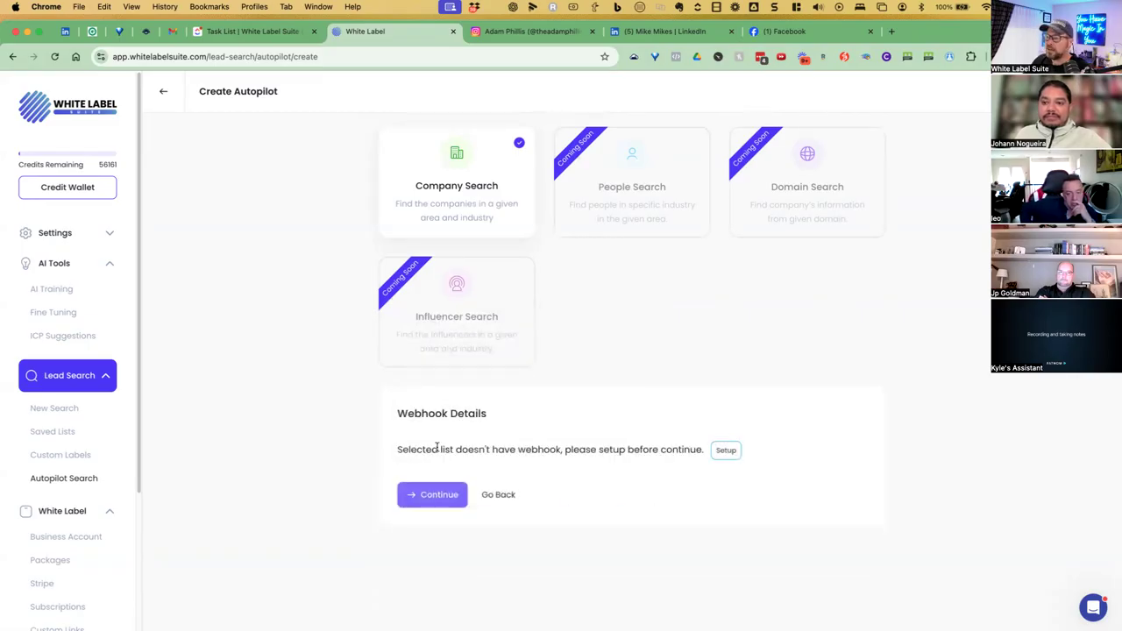
{"action": "left_click", "coordinate": [724, 451]}
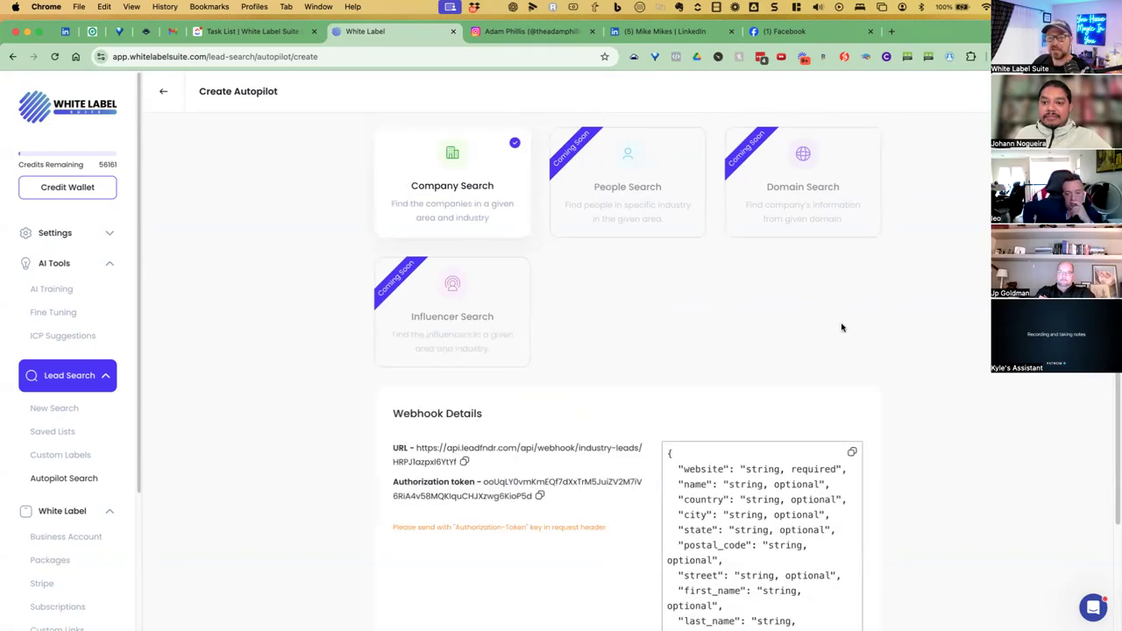
Examine the webhook's URL, its authorization token and the required and optional fields of the JSON payload.
{"action": "scroll", "coordinate": [636, 391], "scroll_direction": "down", "scroll_amount": 1}
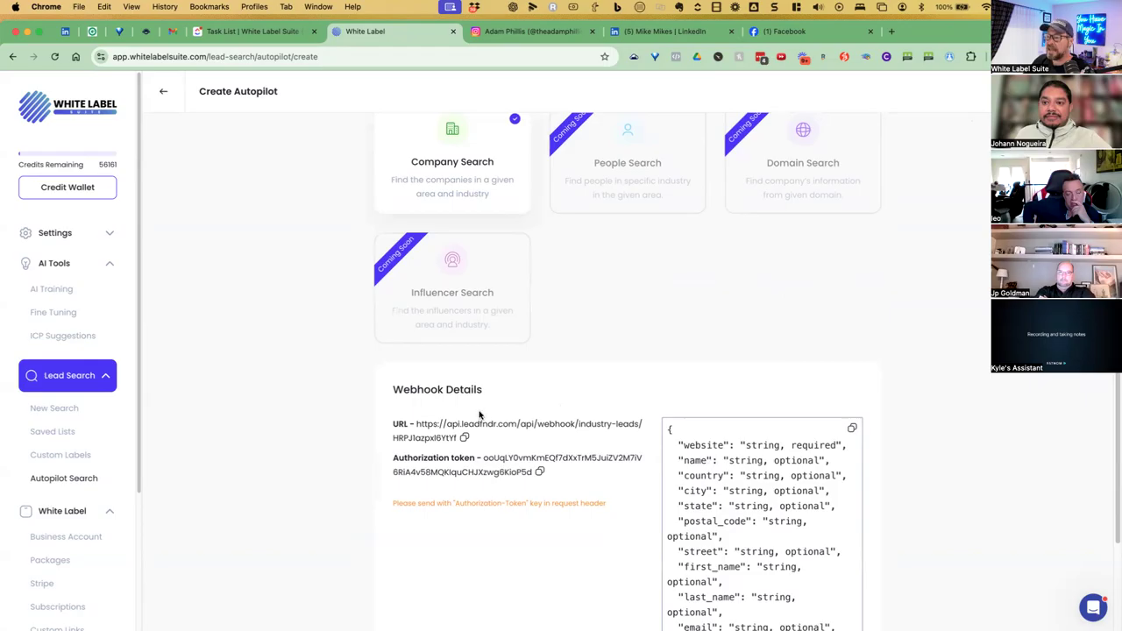
{"action": "scroll", "coordinate": [482, 414], "scroll_direction": "down", "scroll_amount": 1}
{"action": "scroll", "coordinate": [492, 405], "scroll_direction": "down", "scroll_amount": 1}
{"action": "left_click_drag", "start_coordinate": [683, 423], "coordinate": [727, 549]}
{"action": "left_click", "coordinate": [494, 509]}
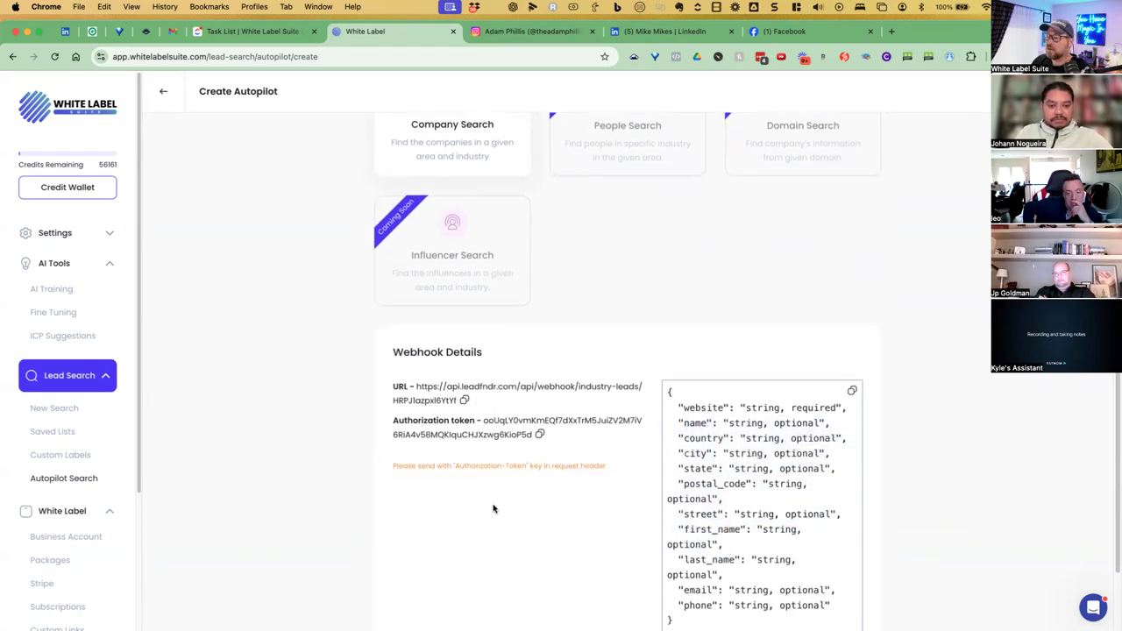
{"action": "left_click_drag", "start_coordinate": [417, 387], "coordinate": [528, 434]}
{"action": "left_click", "coordinate": [467, 422]}
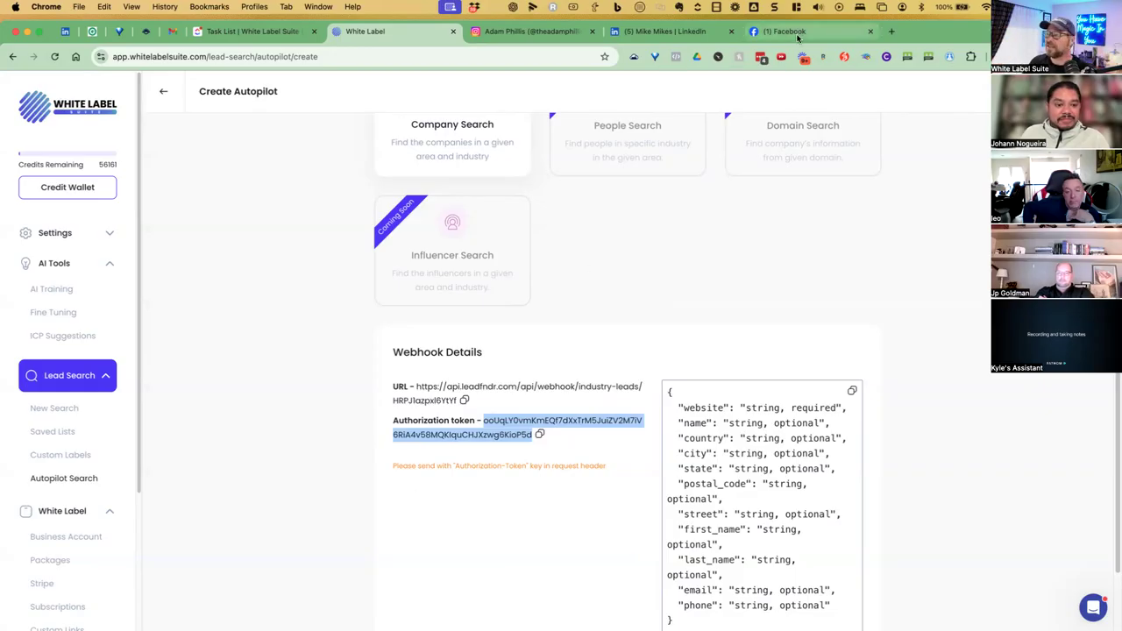
Open the White Label Suite CRM agency dashboard at central.cometsuite.com in a new browser tab.
{"action": "left_click", "coordinate": [891, 31]}
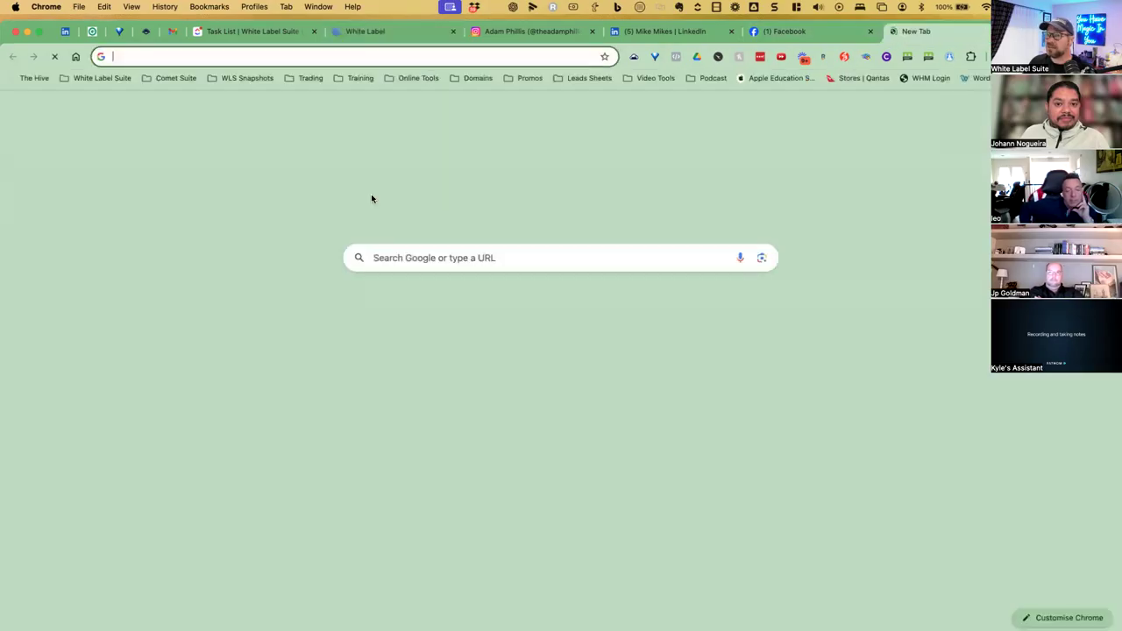
{"action": "type", "text": "g"}
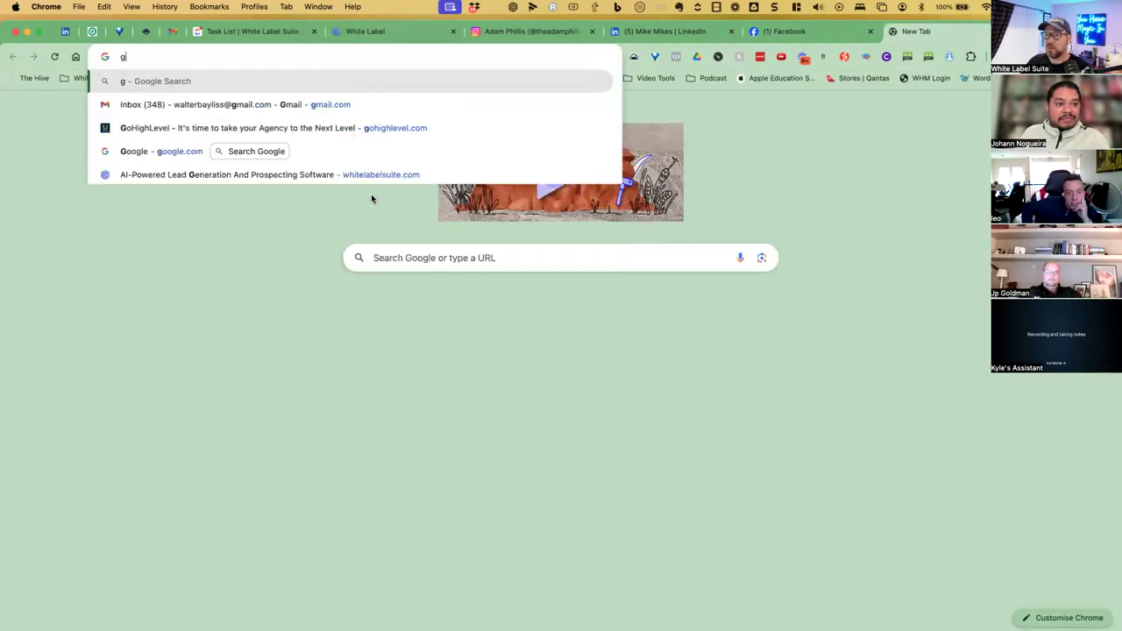
{"action": "key", "text": "BackSpace"}
{"action": "type", "text": "cent"}
{"action": "key", "text": "Return"}
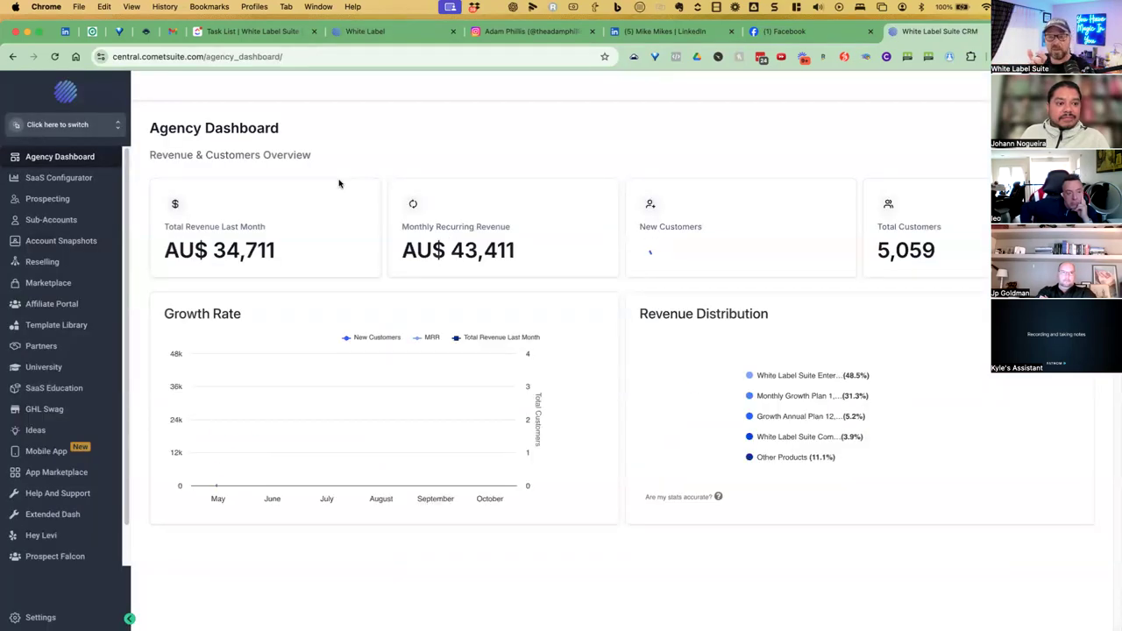
Switch to the Prospect Falcon sub-account and create a new automation workflow.
{"action": "left_click", "coordinate": [78, 123]}
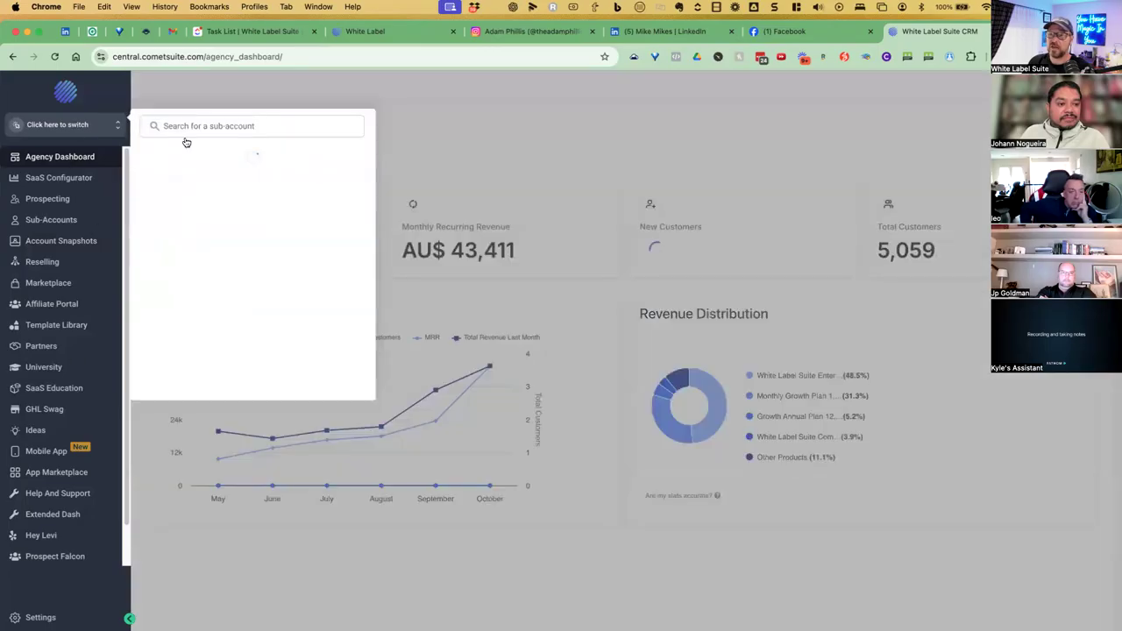
{"action": "left_click", "coordinate": [194, 186]}
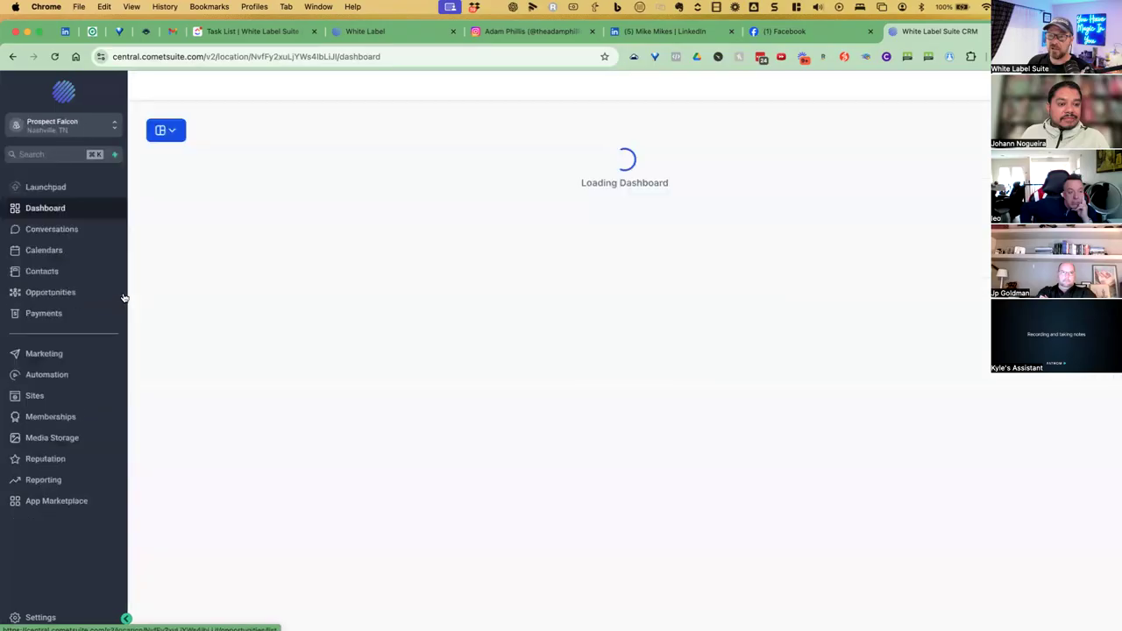
{"action": "left_click", "coordinate": [49, 373]}
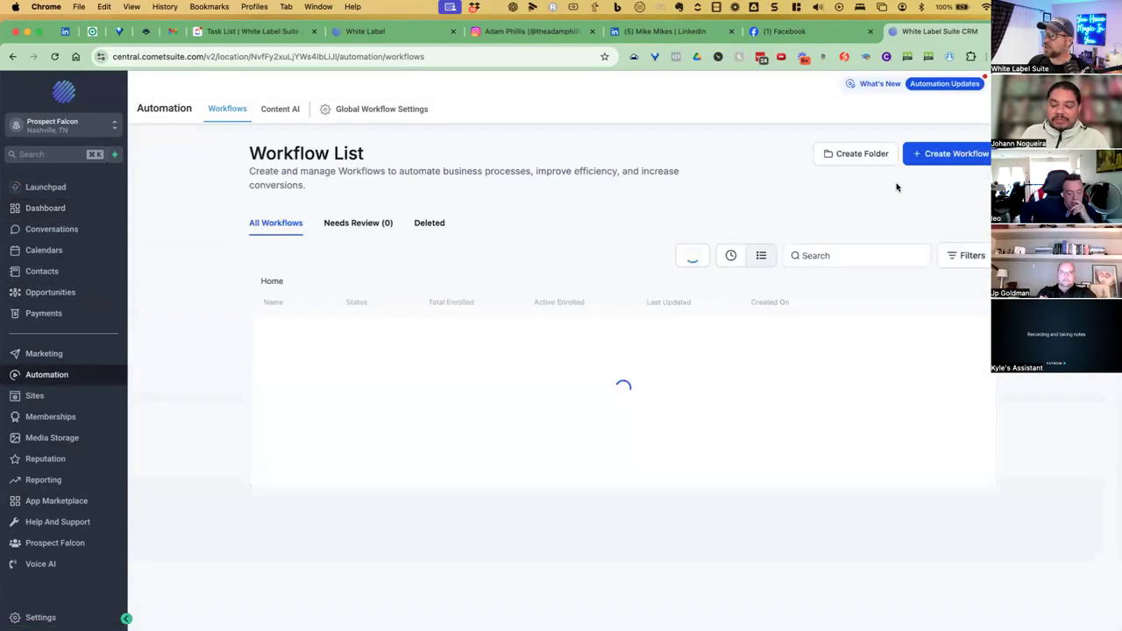
{"action": "left_click", "coordinate": [933, 156]}
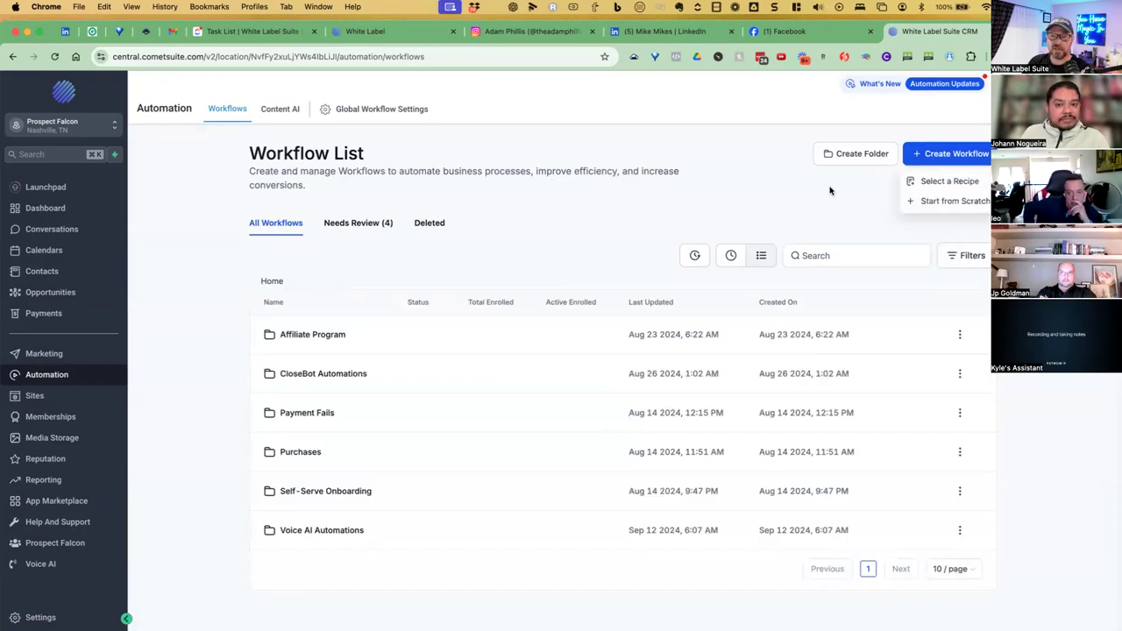
{"action": "left_click", "coordinate": [948, 181]}
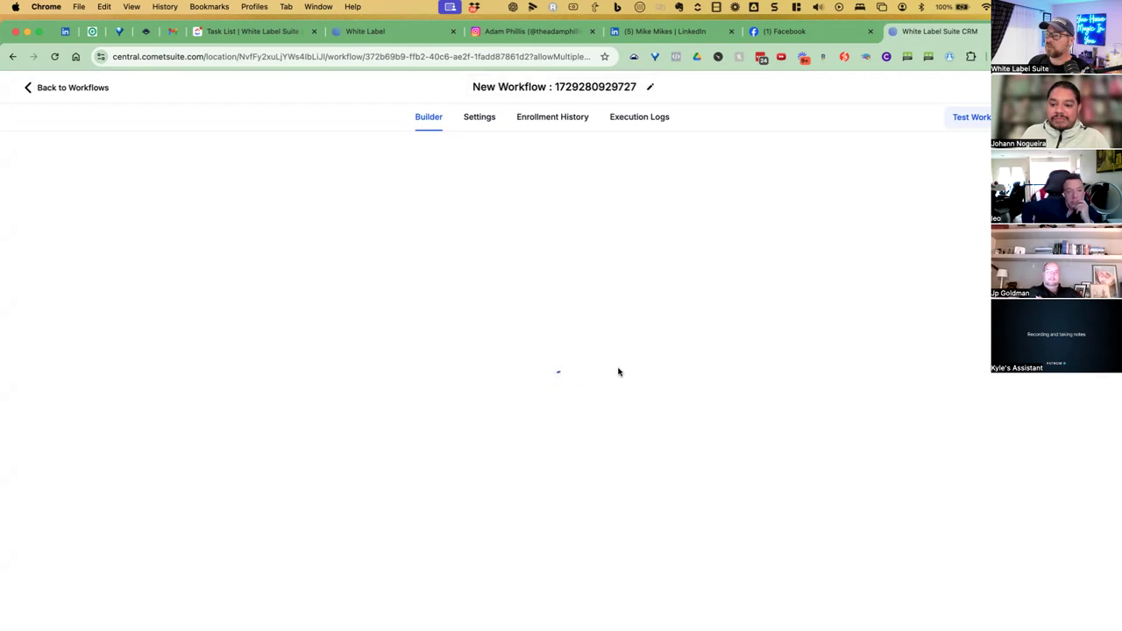
Return to the autopilot setup in White Label Suite, recheck the webhook URL and authorization token, and continue past them.
{"action": "left_click", "coordinate": [381, 30]}
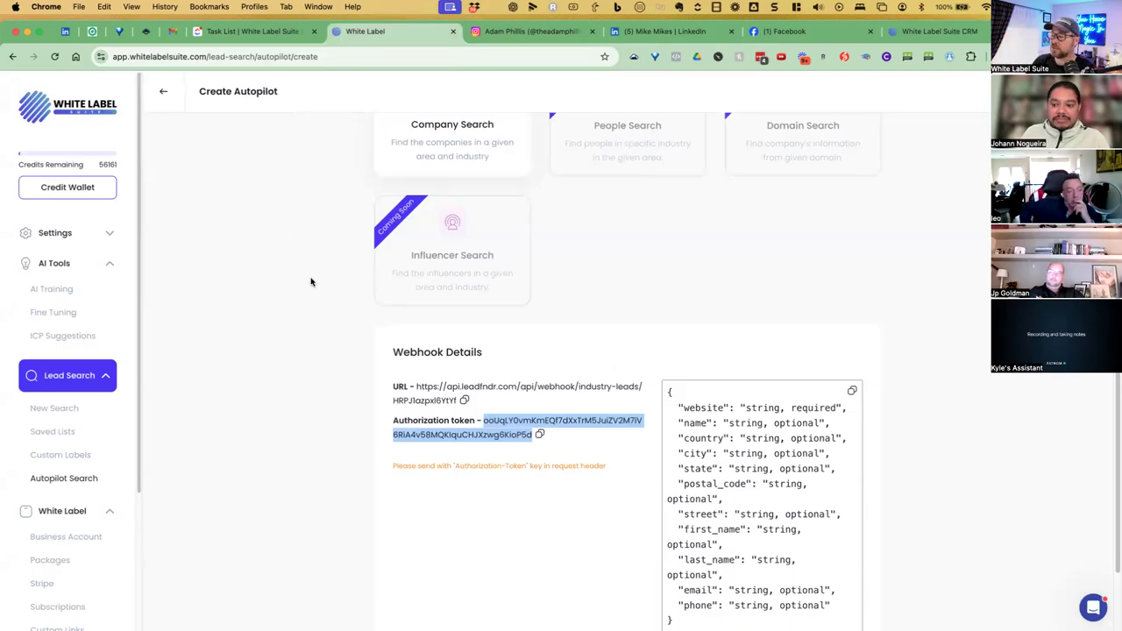
{"action": "scroll", "coordinate": [298, 315], "scroll_direction": "down", "scroll_amount": 1}
{"action": "scroll", "coordinate": [351, 438], "scroll_direction": "down", "scroll_amount": 1}
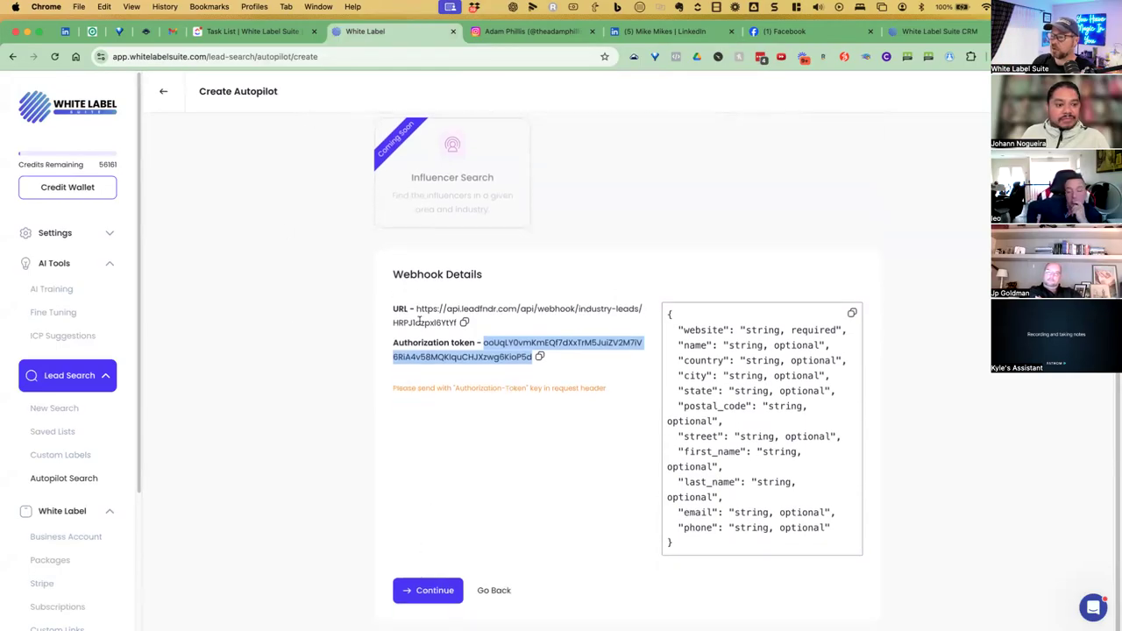
{"action": "left_click_drag", "start_coordinate": [415, 308], "coordinate": [476, 358]}
{"action": "left_click", "coordinate": [435, 343]}
{"action": "left_click", "coordinate": [429, 587]}
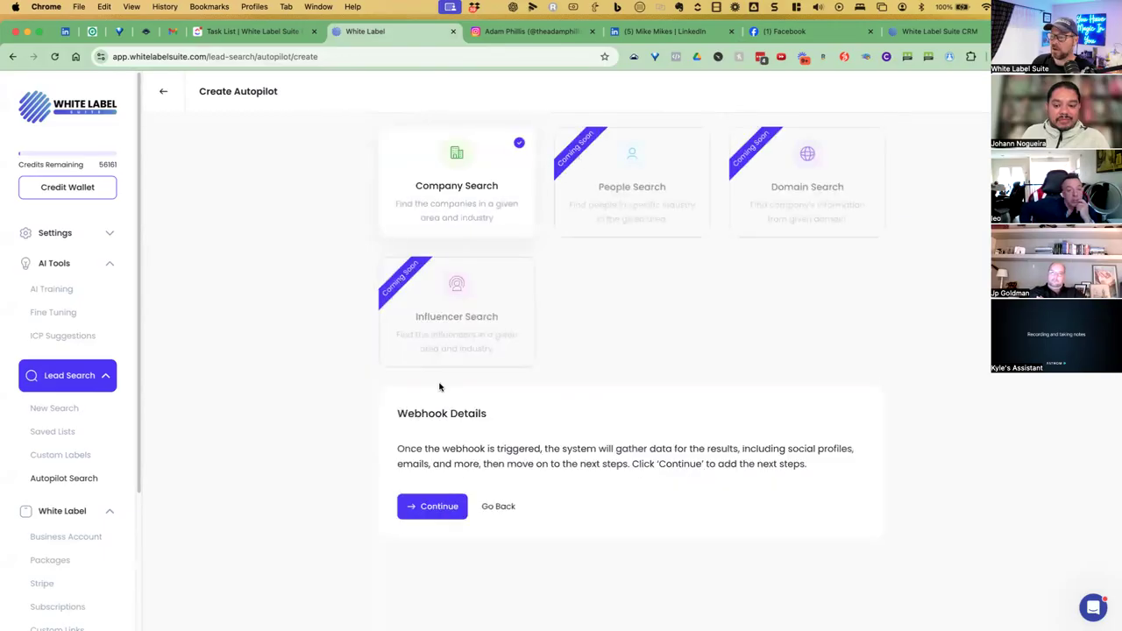
Read the explanation of what happens once the webhook is triggered and proceed to the optional enrichment.
{"action": "left_click_drag", "start_coordinate": [425, 449], "coordinate": [820, 448]}
{"action": "left_click_drag", "start_coordinate": [433, 481], "coordinate": [513, 457]}
{"action": "left_click_drag", "start_coordinate": [631, 465], "coordinate": [838, 466]}
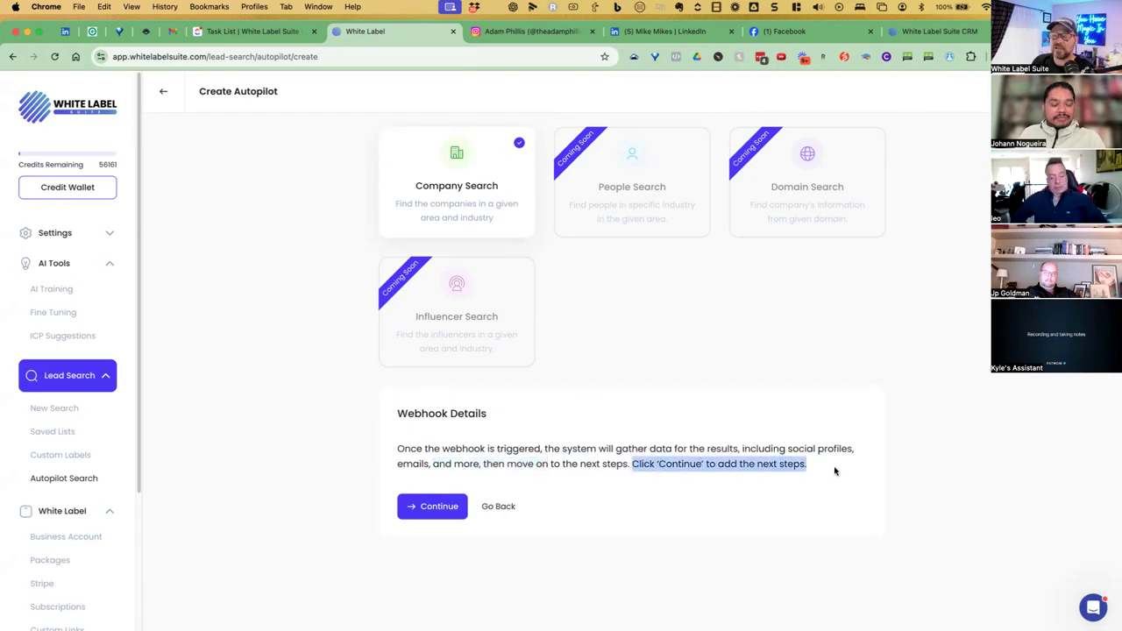
{"action": "left_click", "coordinate": [439, 508]}
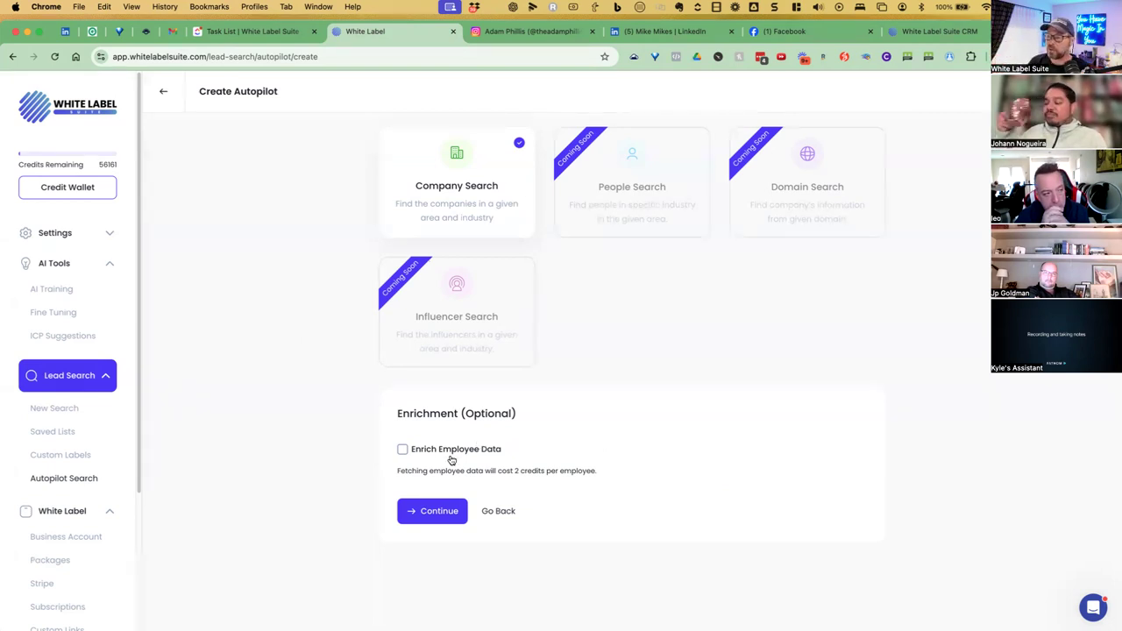
Enable Enrich Employee Data with 1 employee to retrieve and continue to the AI text generation.
{"action": "left_click", "coordinate": [406, 451]}
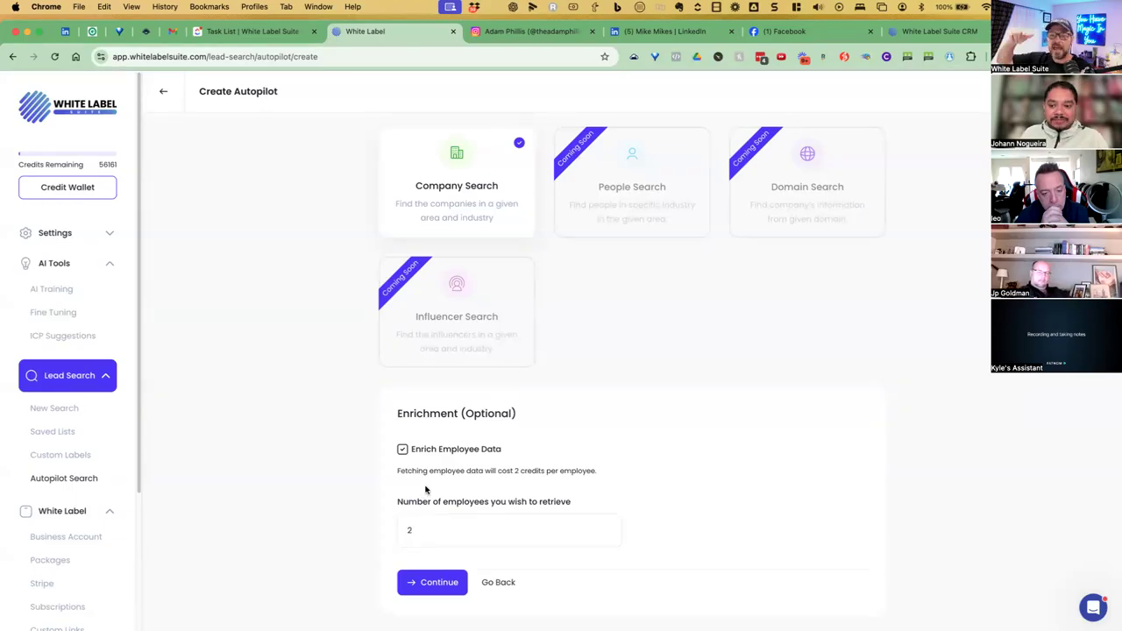
{"action": "left_click_drag", "start_coordinate": [430, 531], "coordinate": [398, 532]}
{"action": "type", "text": "1"}
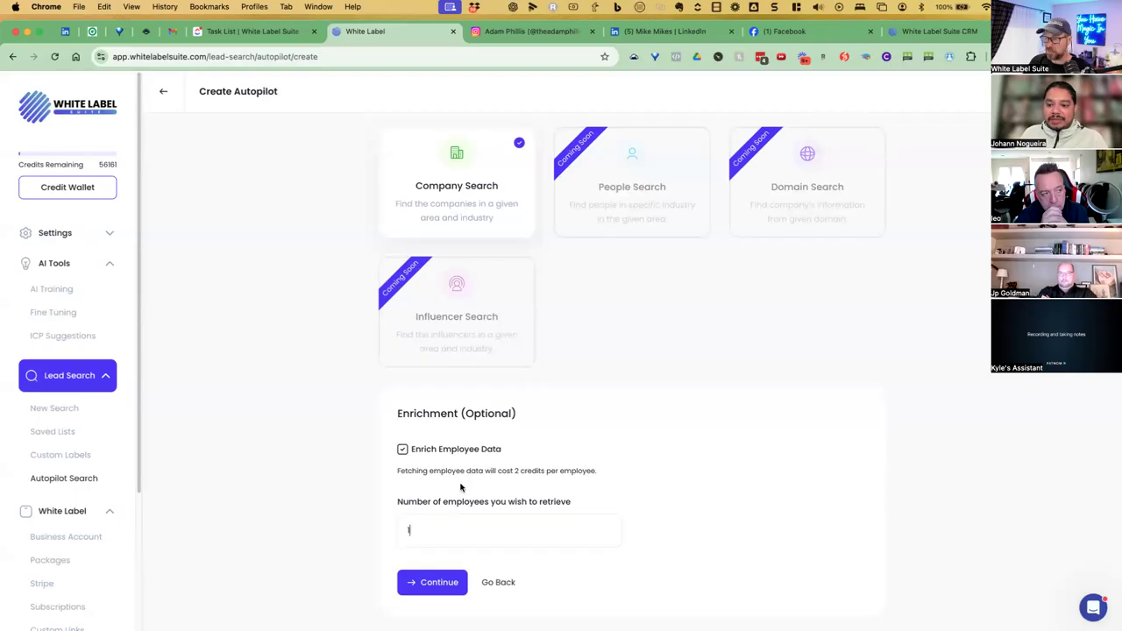
{"action": "left_click", "coordinate": [443, 583]}
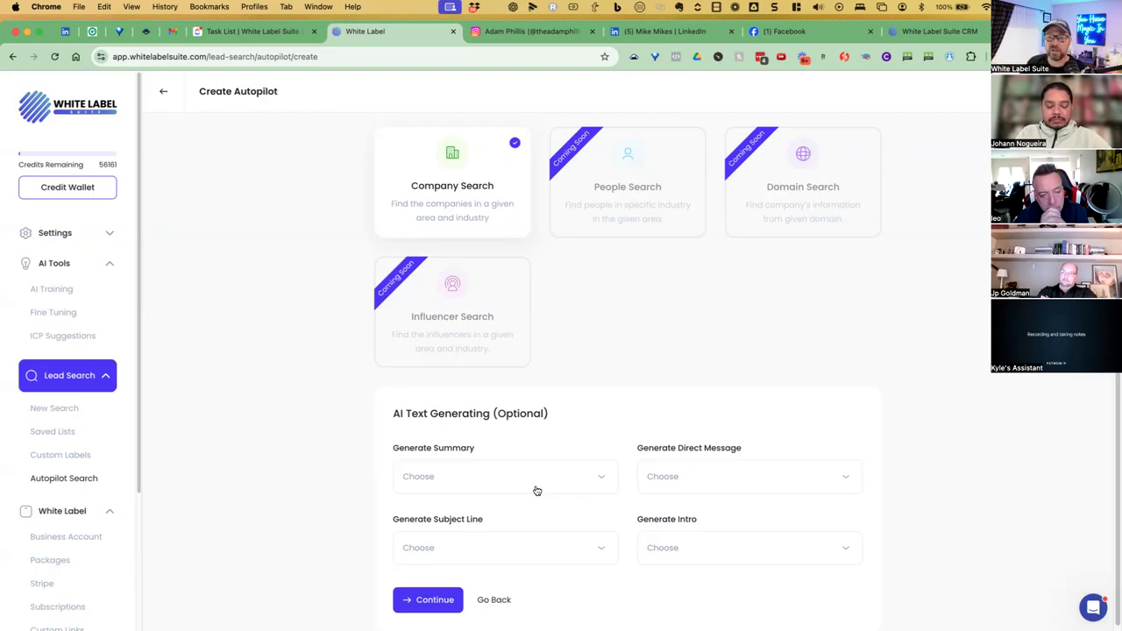
Choose the prompts "Summary Prompt - Awards and notes", the DM prompt, subject line "AI - Suggested Clients" and intro "PROSPECTING I NOTICED", and continue.
{"action": "left_click", "coordinate": [534, 490]}
{"action": "left_click", "coordinate": [489, 551]}
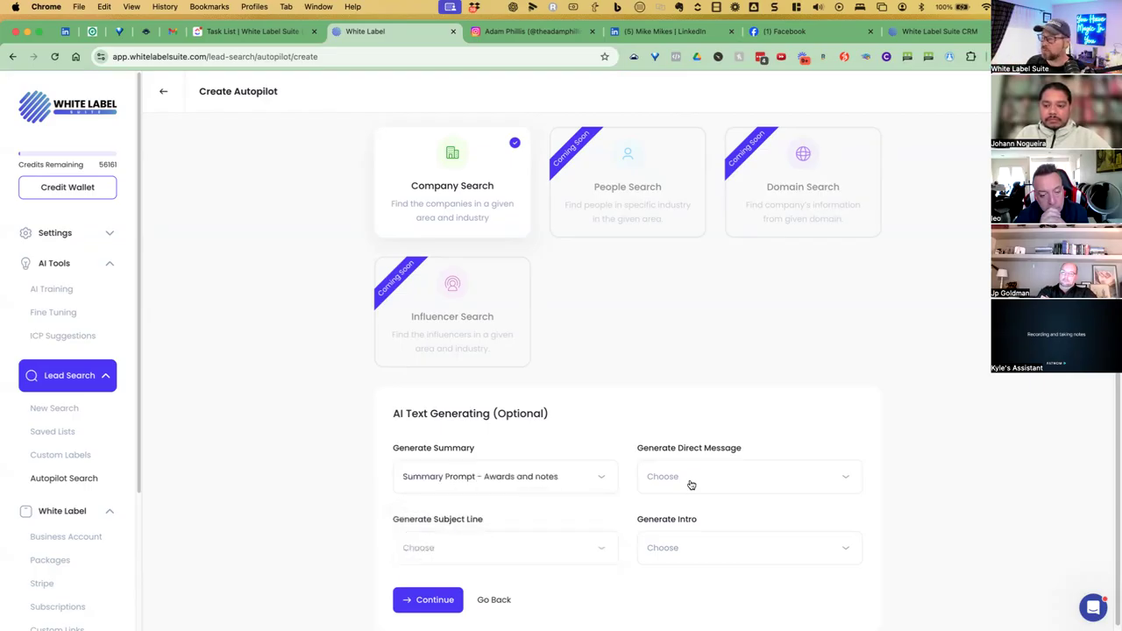
{"action": "left_click", "coordinate": [690, 484]}
{"action": "left_click", "coordinate": [682, 548]}
{"action": "left_click", "coordinate": [589, 550]}
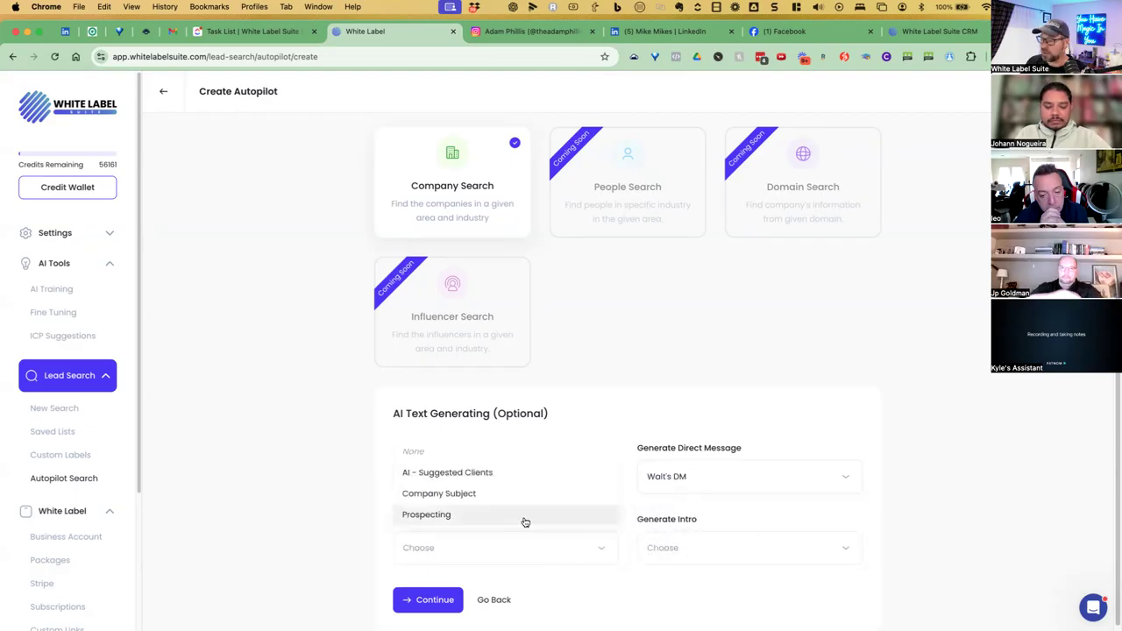
{"action": "left_click", "coordinate": [526, 473]}
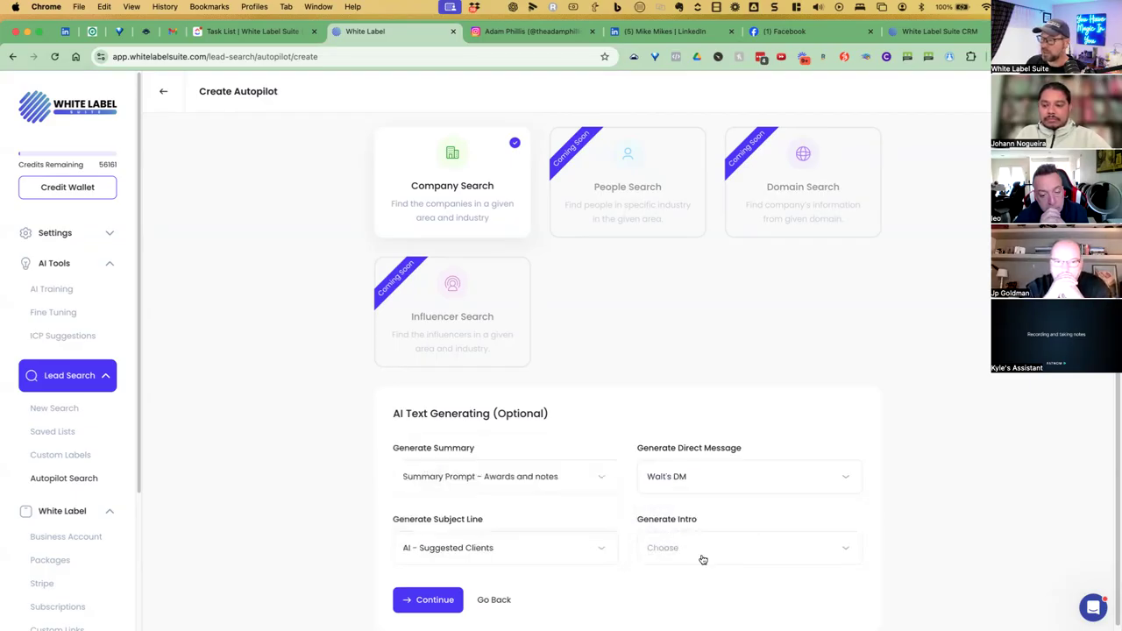
{"action": "left_click", "coordinate": [702, 559]}
{"action": "left_click", "coordinate": [701, 495]}
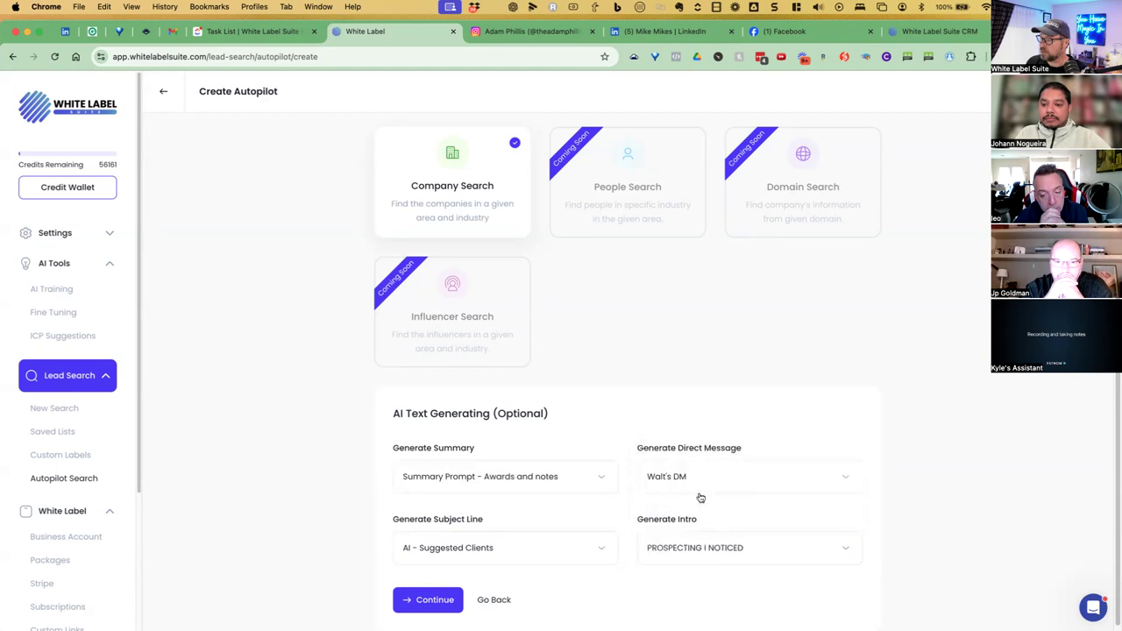
{"action": "left_click", "coordinate": [451, 603]}
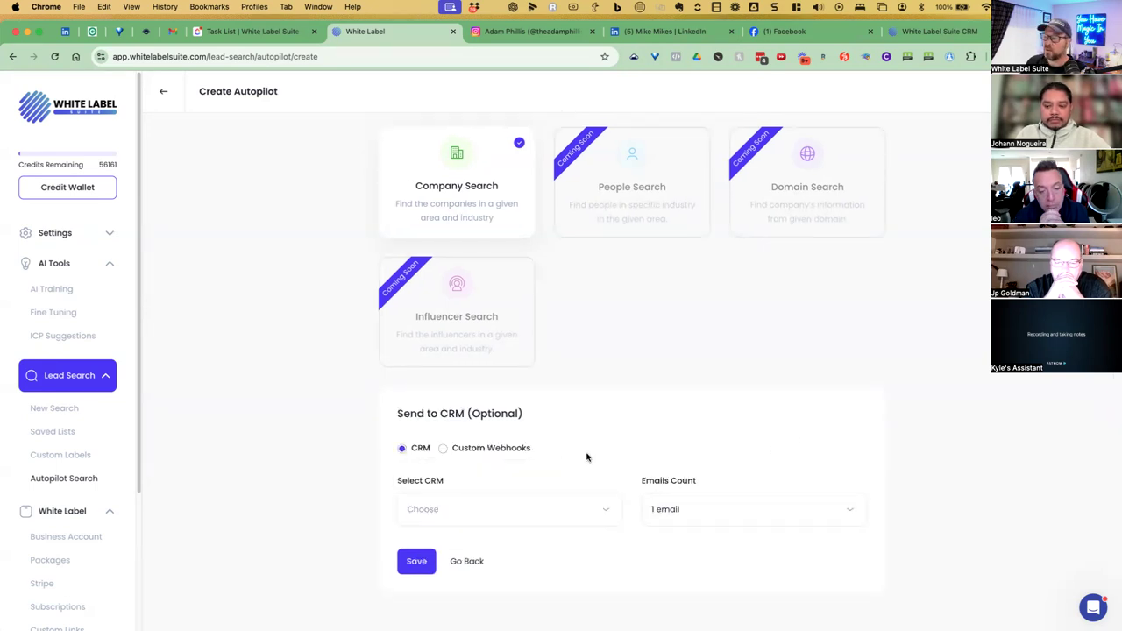
Review the CRM and email count choices for sending leads, and save the autopilot without selecting a CRM.
{"action": "left_click", "coordinate": [496, 514]}
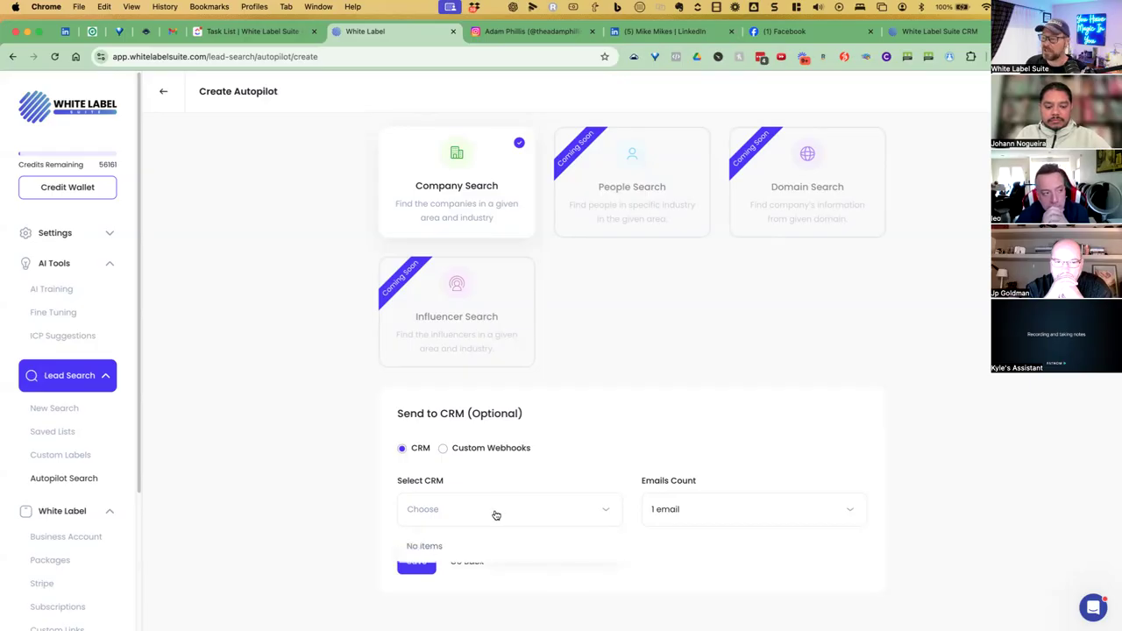
{"action": "left_click", "coordinate": [488, 512]}
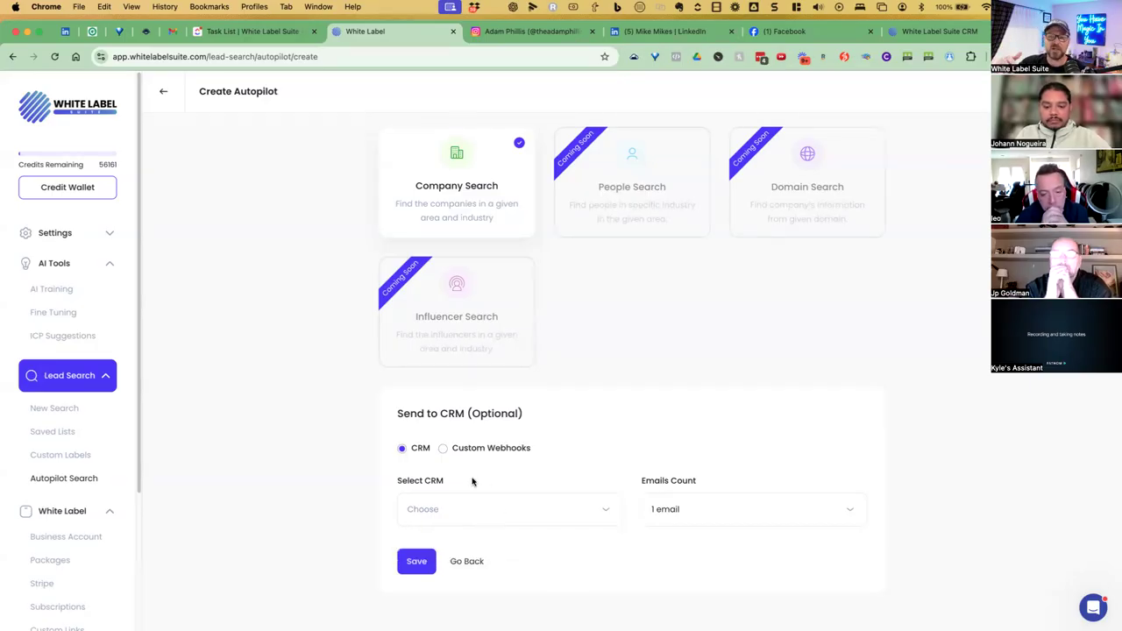
{"action": "left_click", "coordinate": [684, 503]}
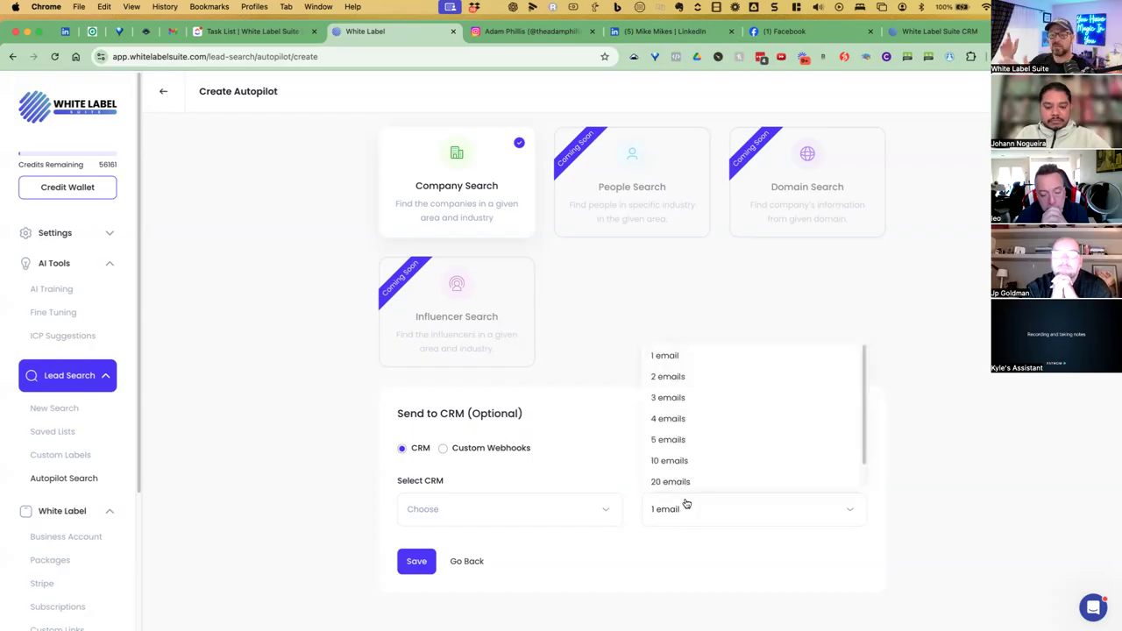
{"action": "scroll", "coordinate": [692, 420], "scroll_direction": "down", "scroll_amount": 2}
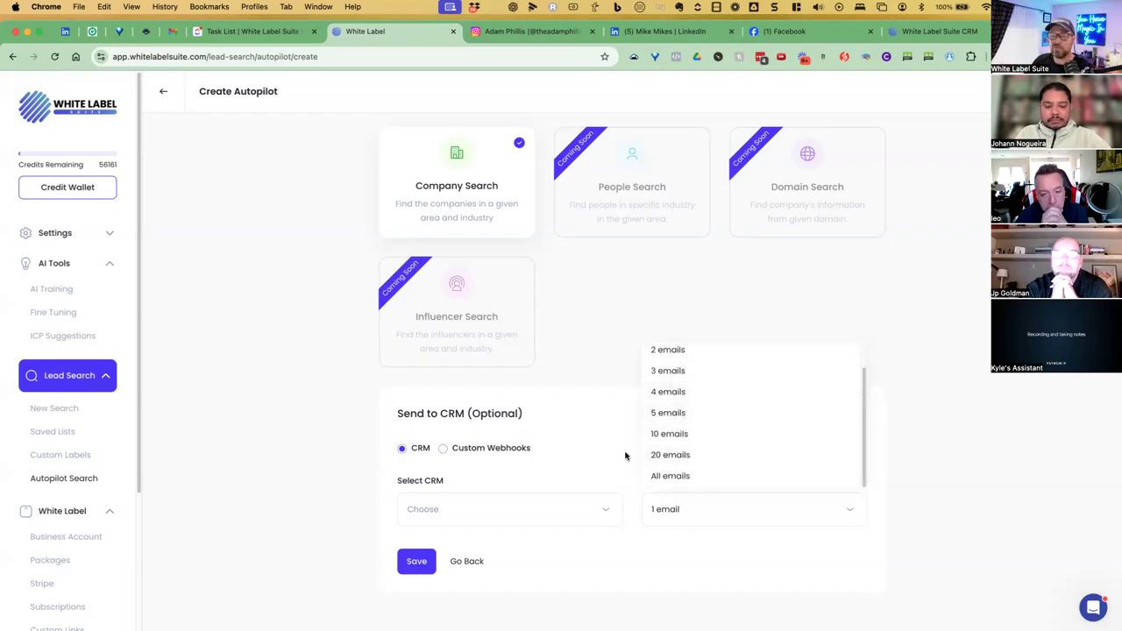
{"action": "left_click", "coordinate": [625, 455]}
{"action": "left_click", "coordinate": [414, 560]}
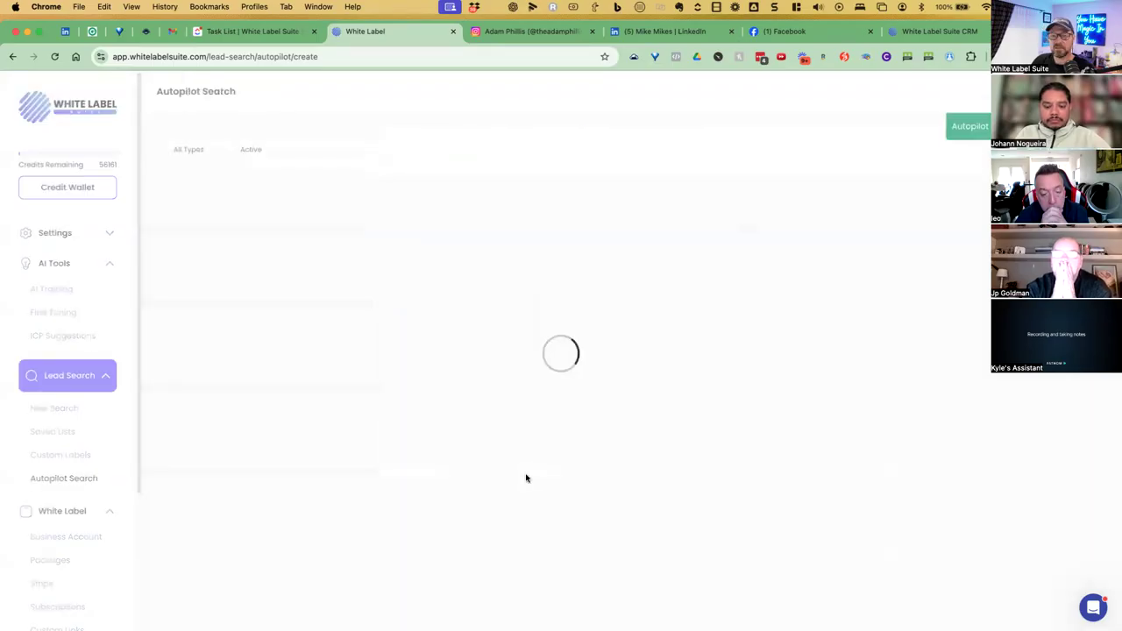